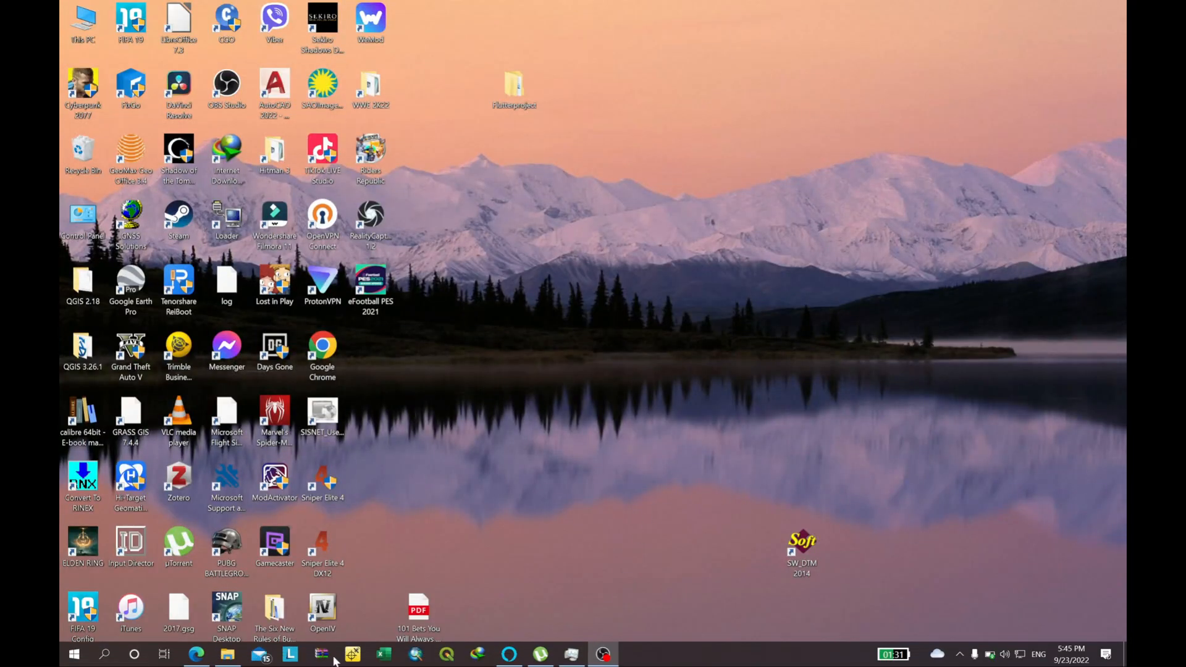
# Open GEOSolution and start a new project
pyautogui.click(357, 660)
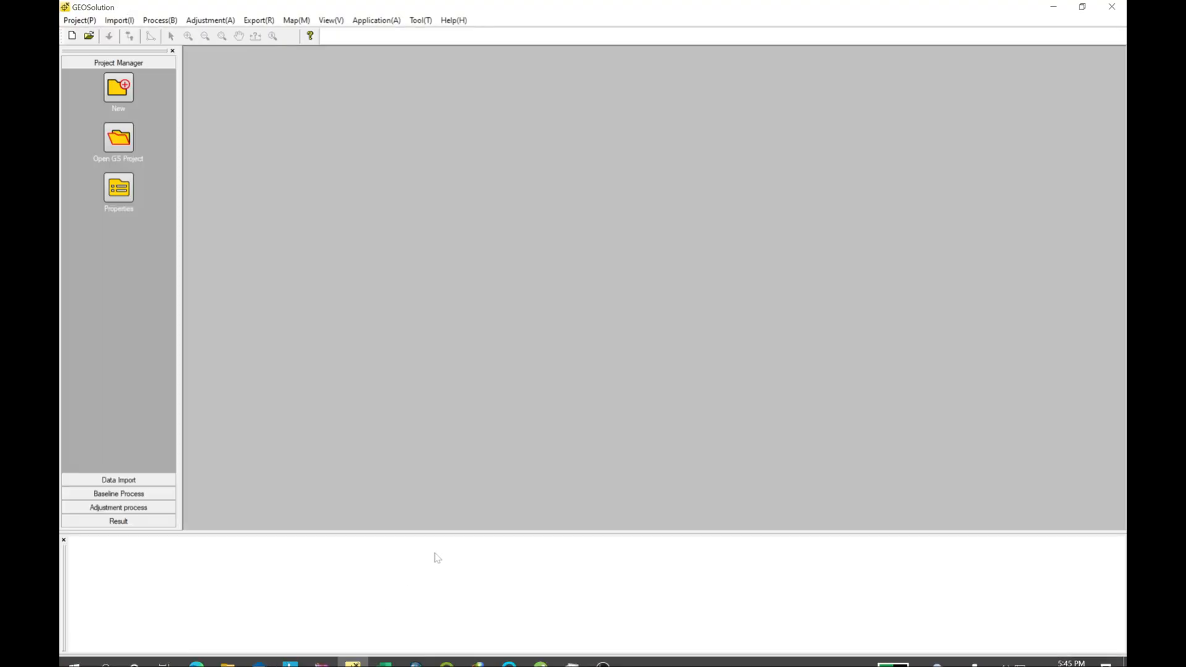
pyautogui.click(72, 25)
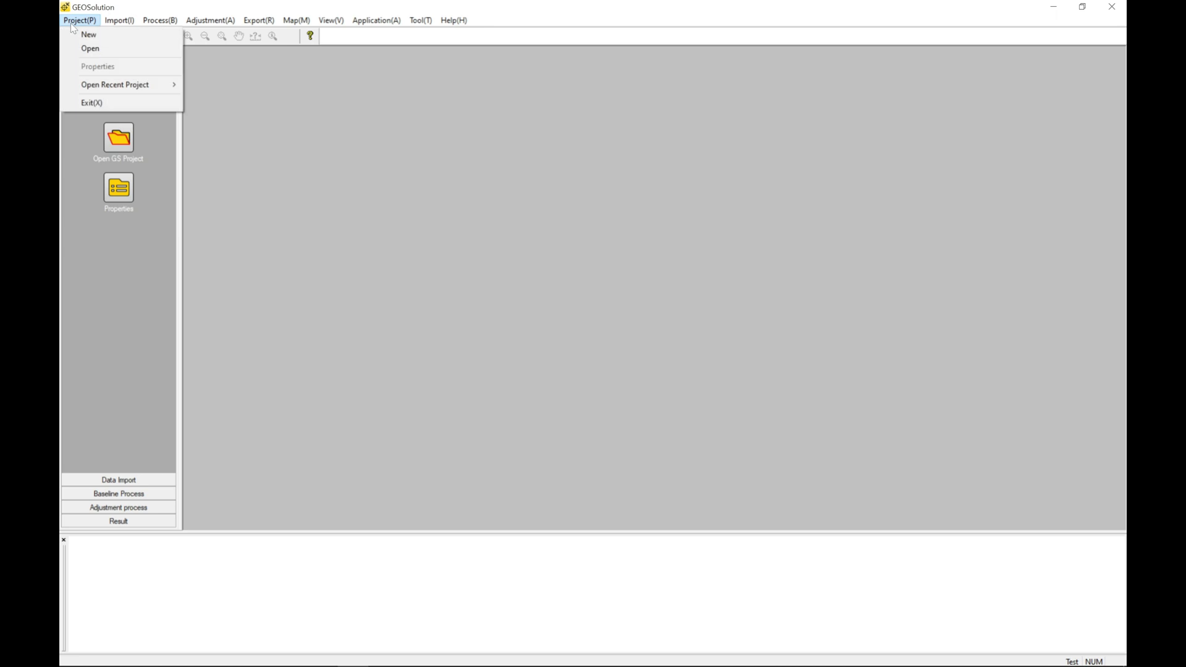
pyautogui.click(115, 41)
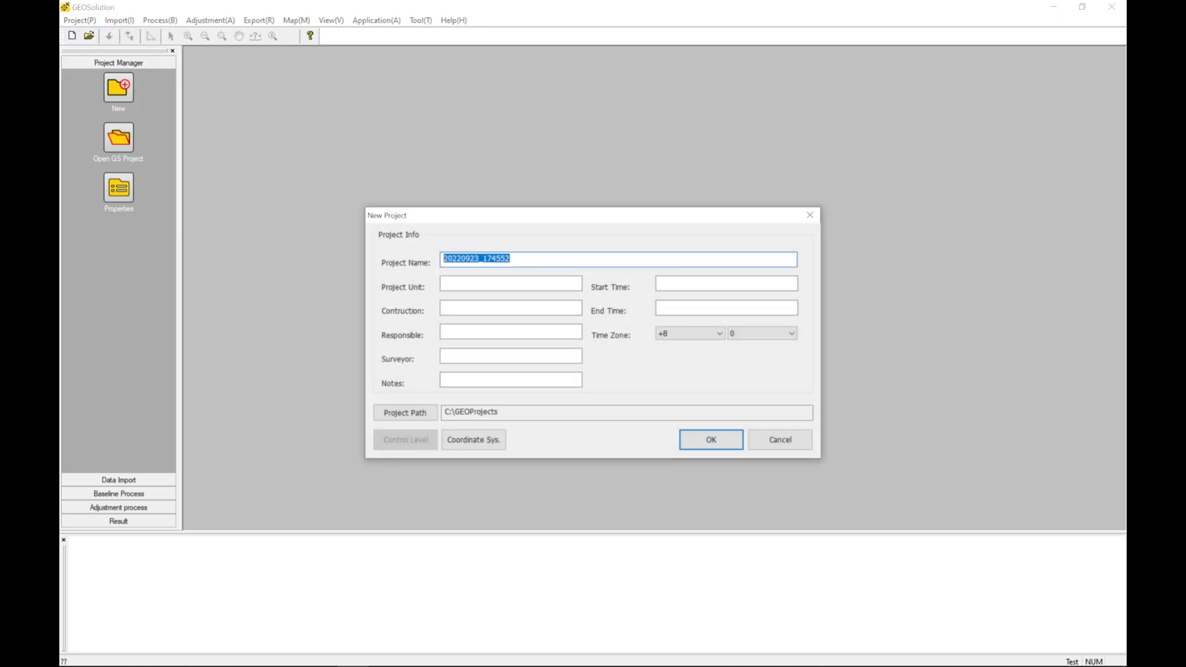
# Name the new project "Youtube Tutorial"
pyautogui.press('shift')
pyautogui.press('capslock')
pyautogui.write('YOUTUB')
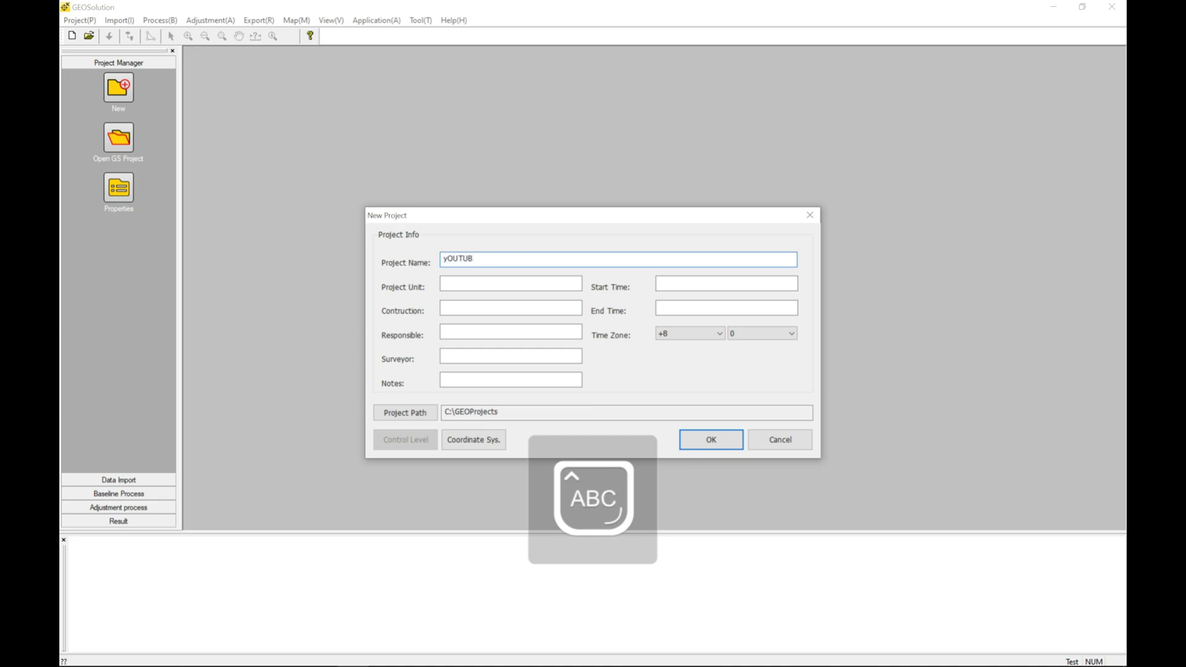
pyautogui.press('BackSpace')
pyautogui.press('BackSpace')
pyautogui.press('BackSpace')
pyautogui.press('BackSpace')
pyautogui.press('BackSpace')
pyautogui.press('capslock')
pyautogui.press('capslock')
pyautogui.write('Y')
pyautogui.press('capslock')
pyautogui.write('outube')
pyautogui.press('capslock')
pyautogui.write('T')
pyautogui.press('capslock')
pyautogui.write('utorial')
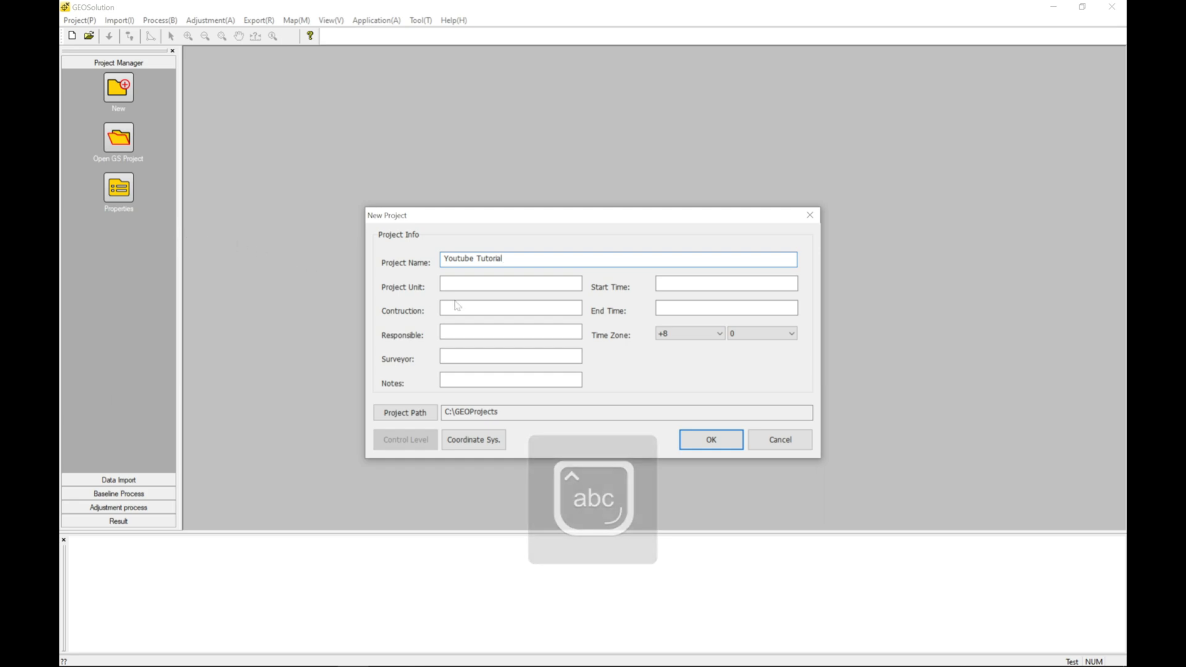
# Enter "meter" as the project unit and "Freelancer Surveying" as the surveyor
pyautogui.write('mete')
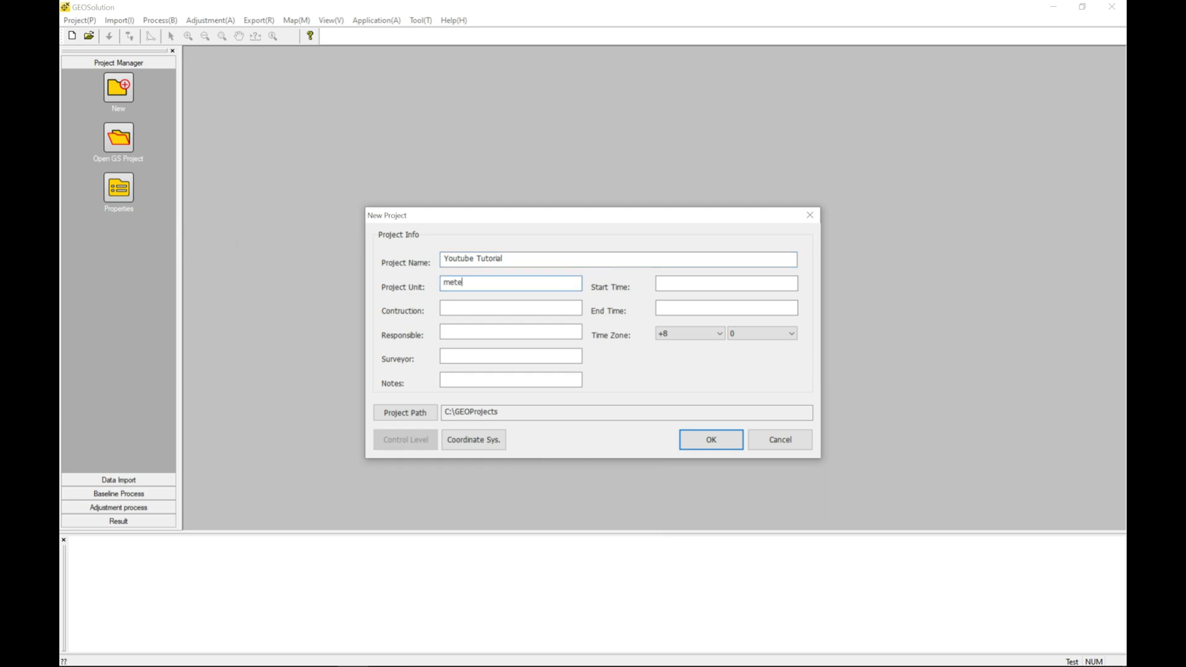
pyautogui.press('Tab')
pyautogui.press('Tab')
pyautogui.press('Tab')
pyautogui.press('capslock')
pyautogui.write('F')
pyautogui.press('capslock')
pyautogui.write('ree')
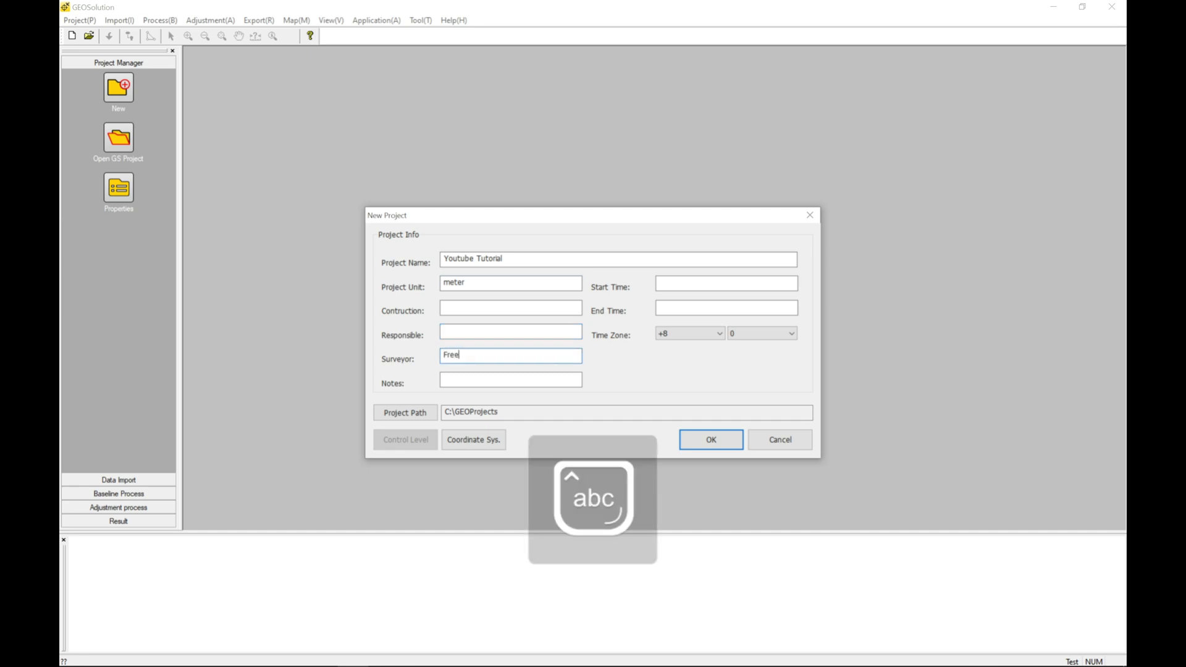
pyautogui.write('lamc')
pyautogui.press('BackSpace')
pyautogui.press('BackSpace')
pyautogui.write('ncer')
pyautogui.press('capslock')
pyautogui.write('S')
pyautogui.press('capslock')
pyautogui.write('urveying')
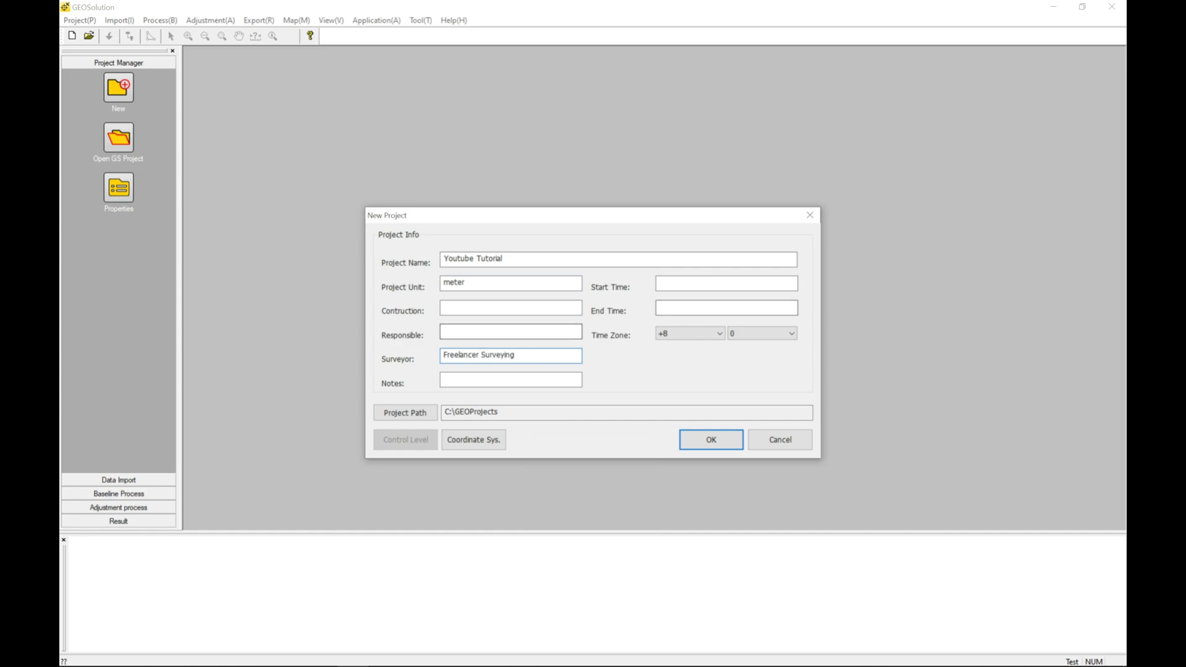
# Set the project's time zone to +5 hours 45 minutes
pyautogui.click(706, 336)
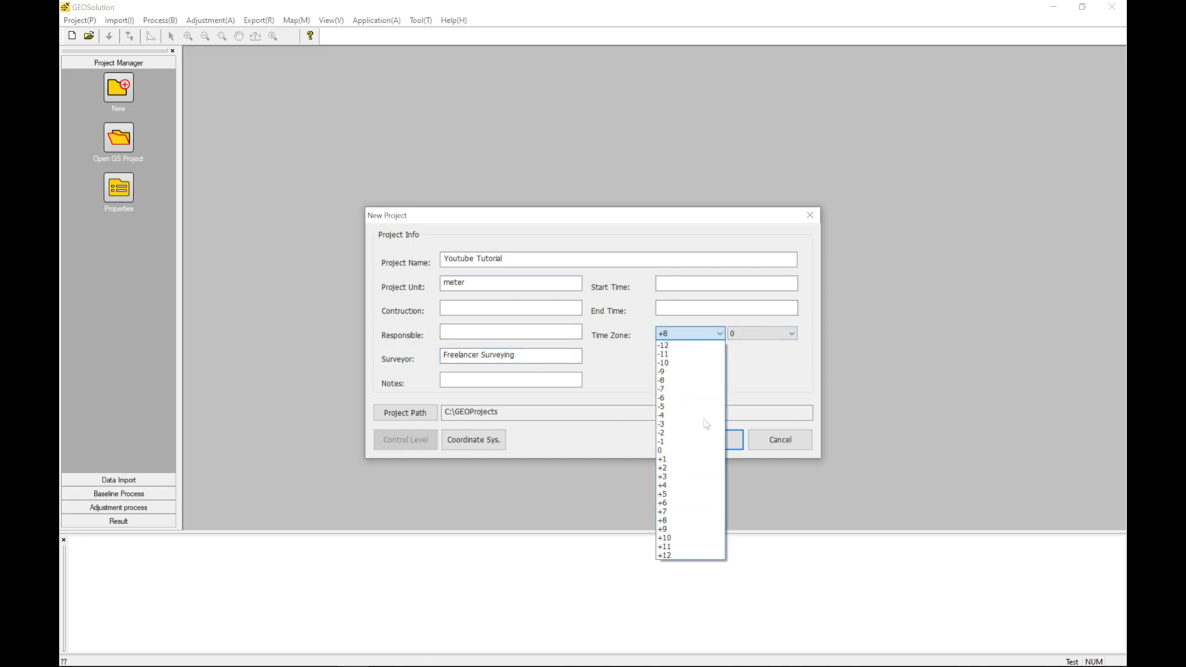
pyautogui.click(687, 494)
pyautogui.click(759, 335)
pyautogui.scroll(-10, 760, 531)
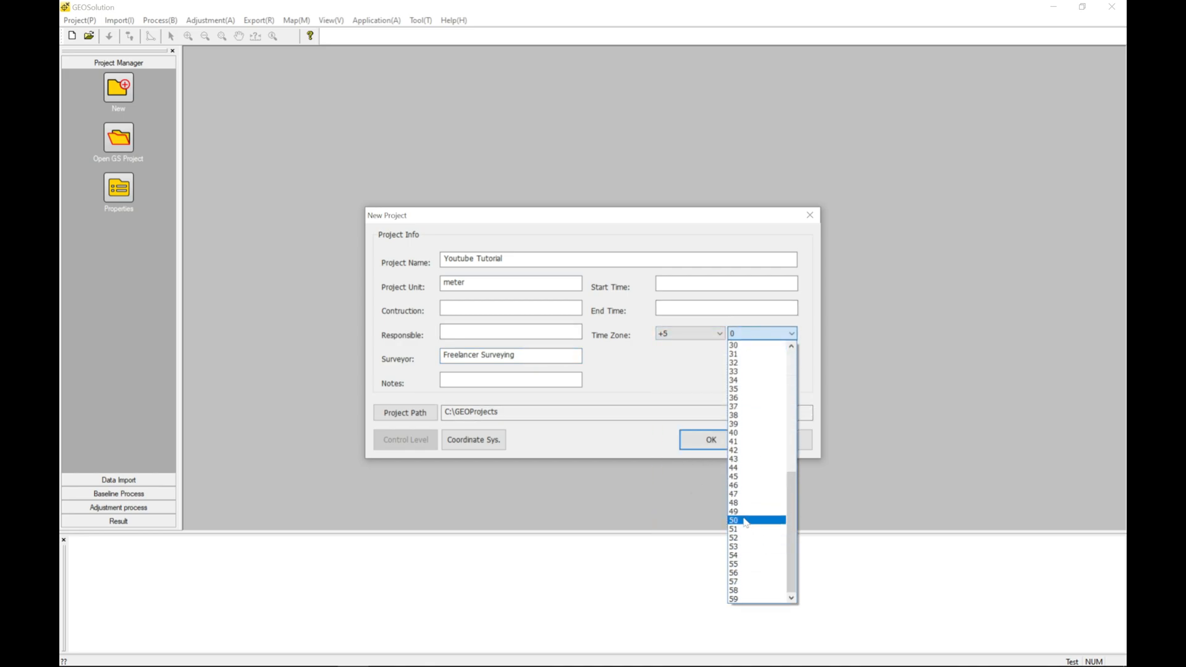
pyautogui.click(745, 476)
# Set the ellipsoid of the project's coordinate system to everest30(Everest 1830)
pyautogui.click(491, 441)
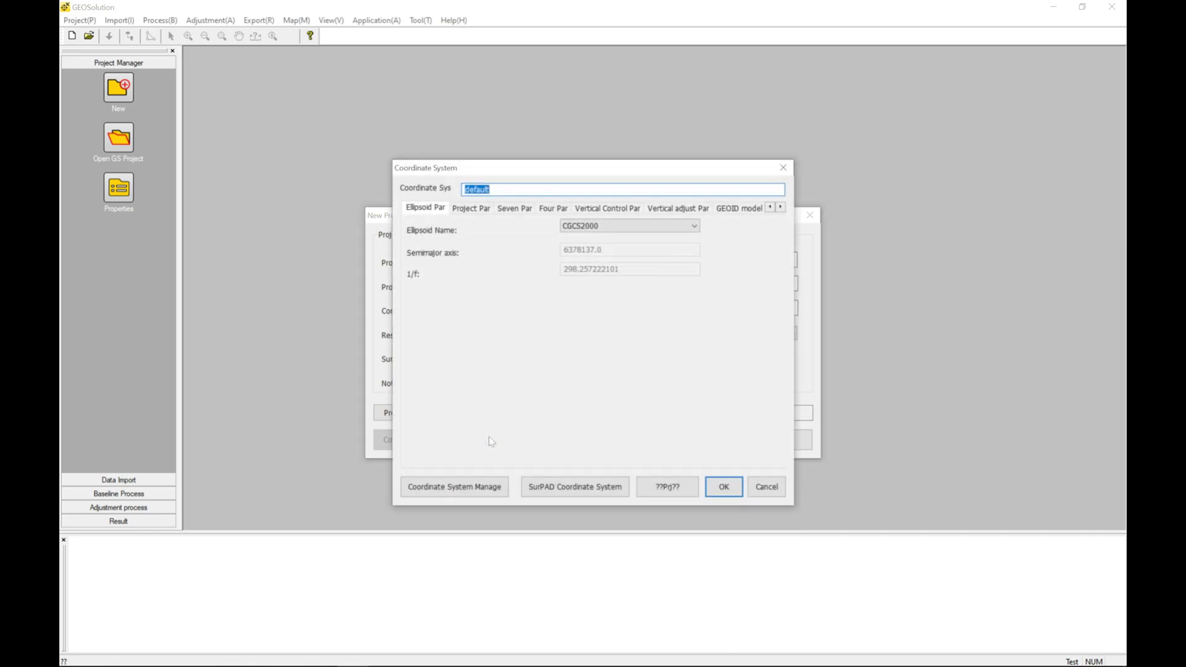
pyautogui.click(638, 226)
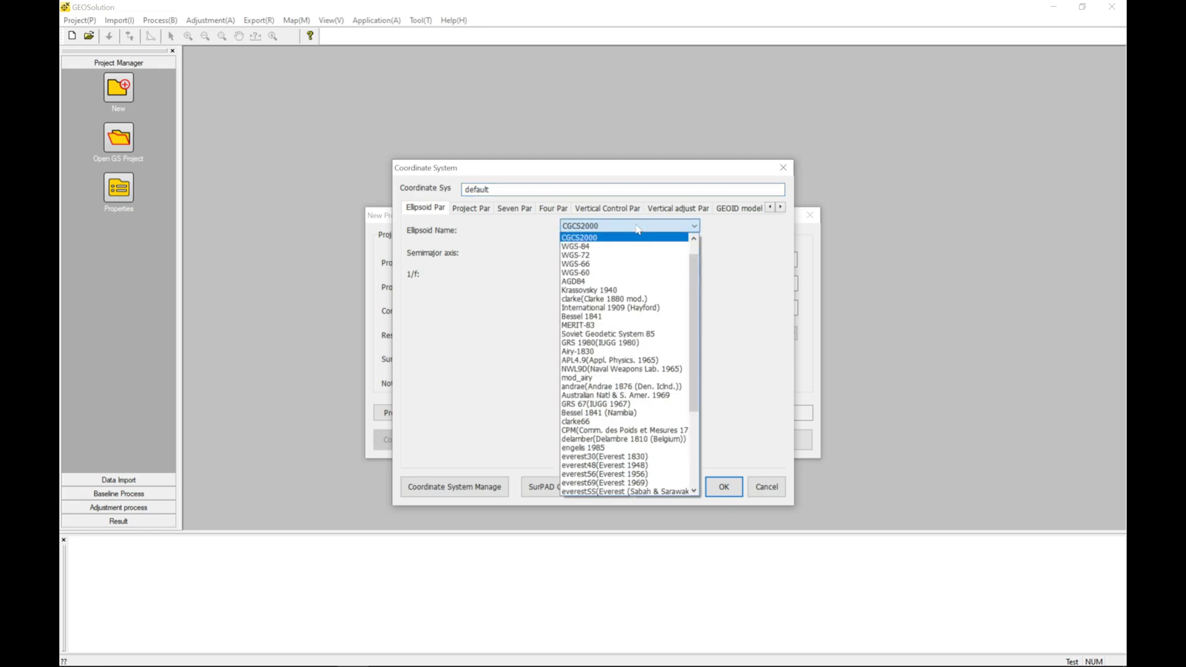
pyautogui.press('e')
pyautogui.press('e')
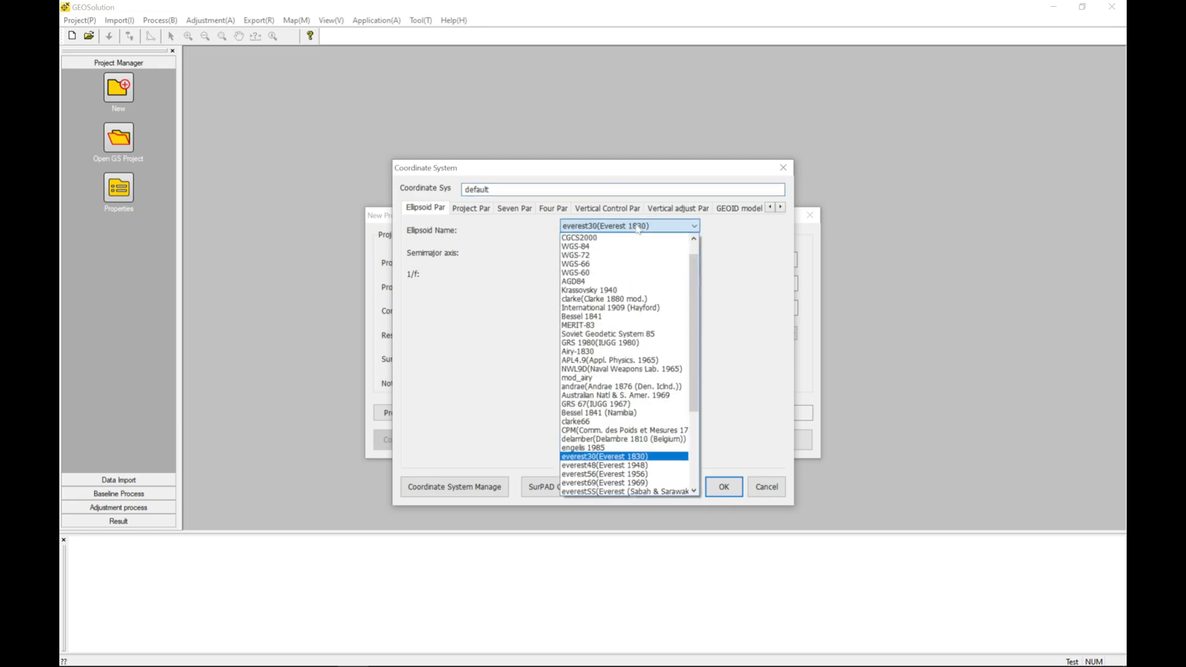
pyautogui.press('Return')
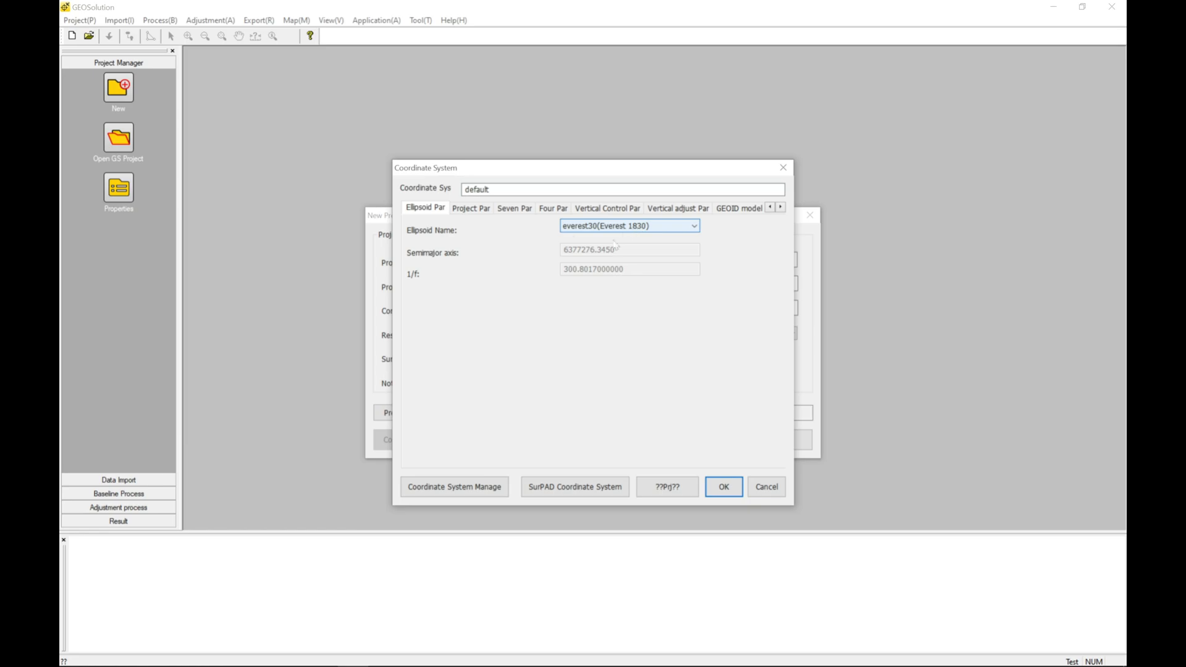
# Bring up the projection parameters and name the coordinate system "MUTM Nepal"
pyautogui.click(482, 208)
pyautogui.write('MUTM ')
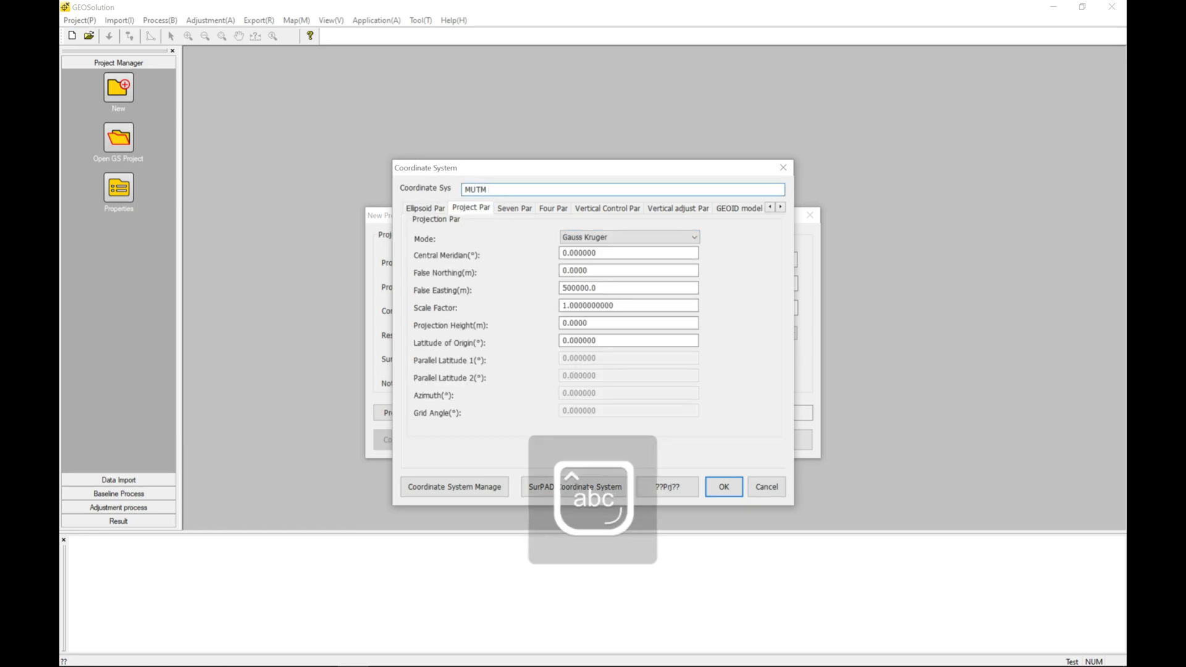
pyautogui.write('Nepal')
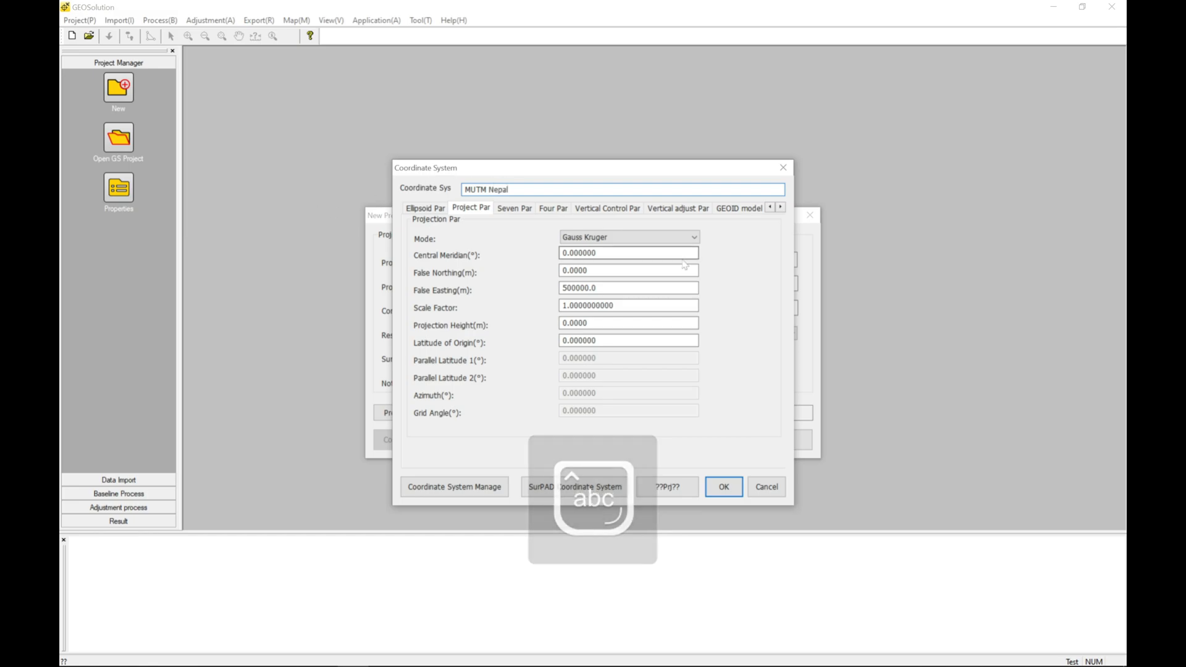
# Set the projection mode to Transverse Mercator and the central meridian to 0
pyautogui.click(646, 239)
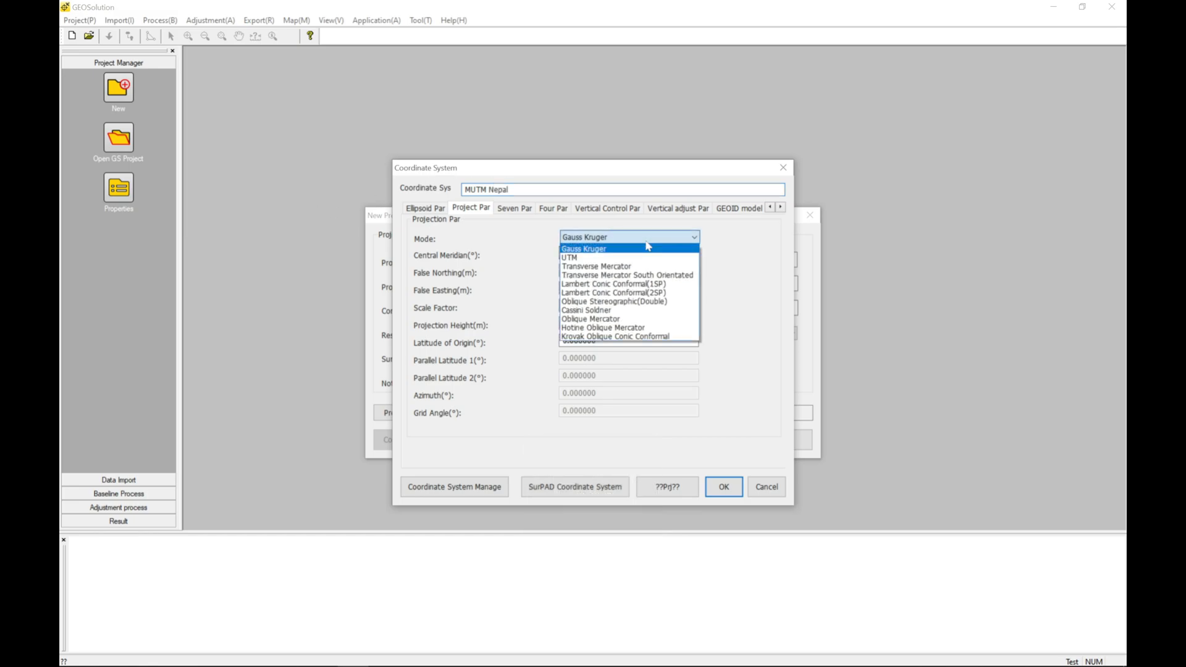
pyautogui.click(577, 267)
pyautogui.click(597, 253)
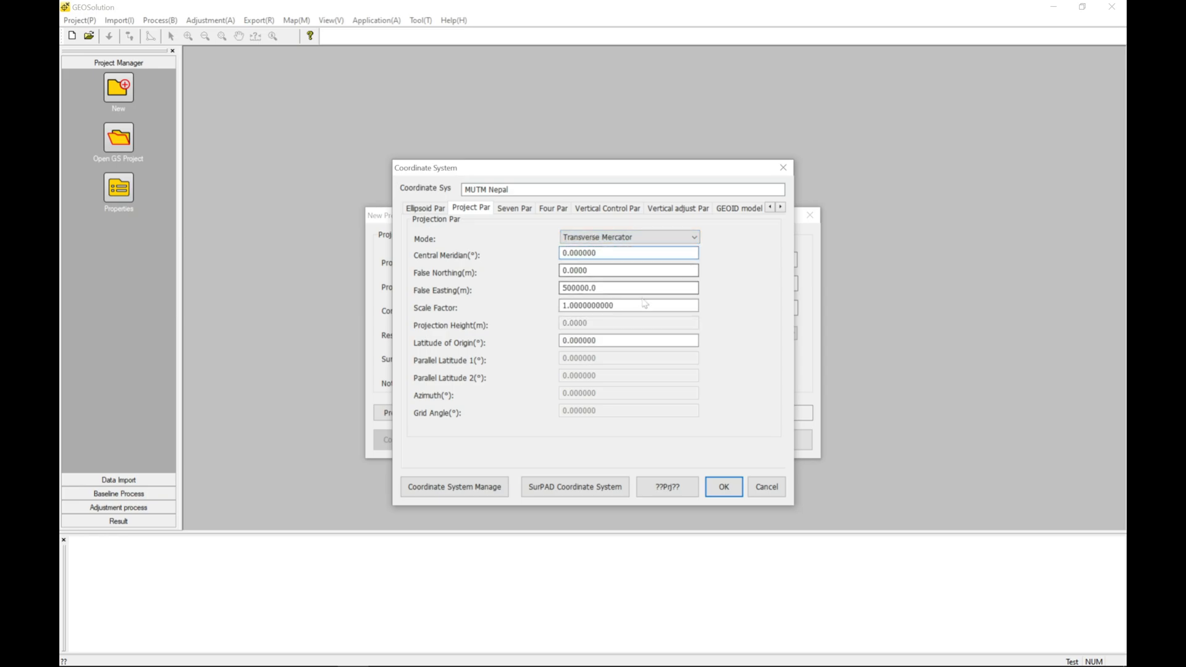
pyautogui.click(630, 271)
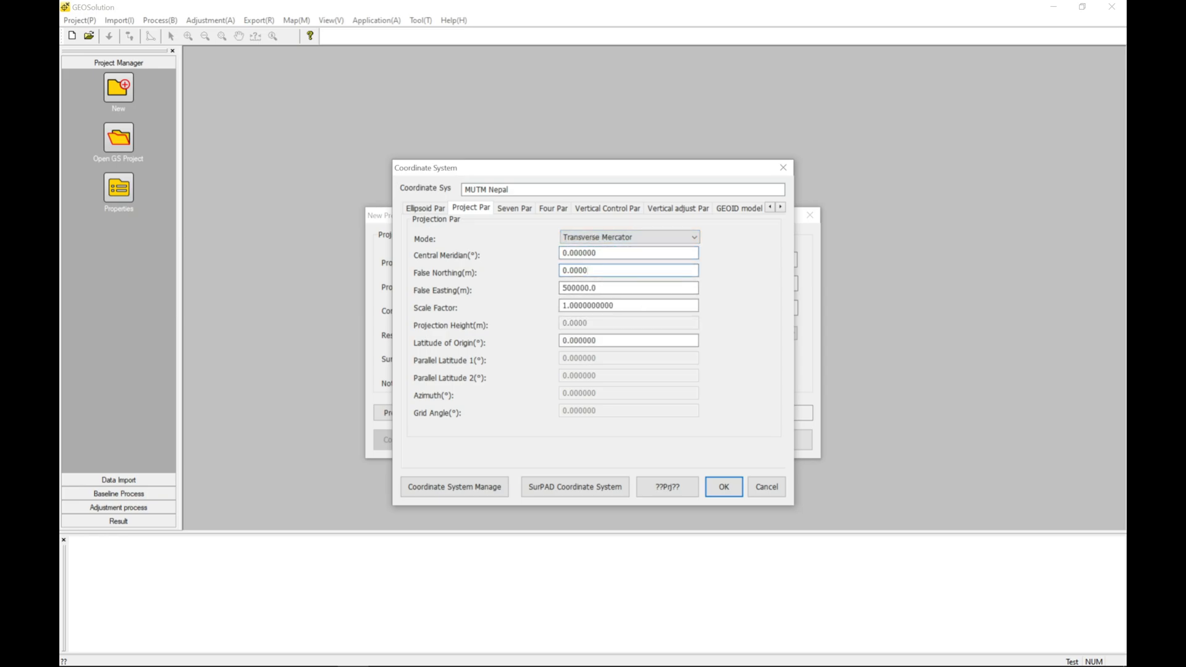
pyautogui.click(598, 252)
pyautogui.press('BackSpace')
pyautogui.press('BackSpace')
pyautogui.press('BackSpace')
pyautogui.press('BackSpace')
pyautogui.press('BackSpace')
pyautogui.press('BackSpace')
pyautogui.press('BackSpace')
pyautogui.write('0')
# Set the projection's scale factor to 0.9999
pyautogui.click(608, 288)
pyautogui.moveTo(618, 306); pyautogui.dragTo(561, 306)
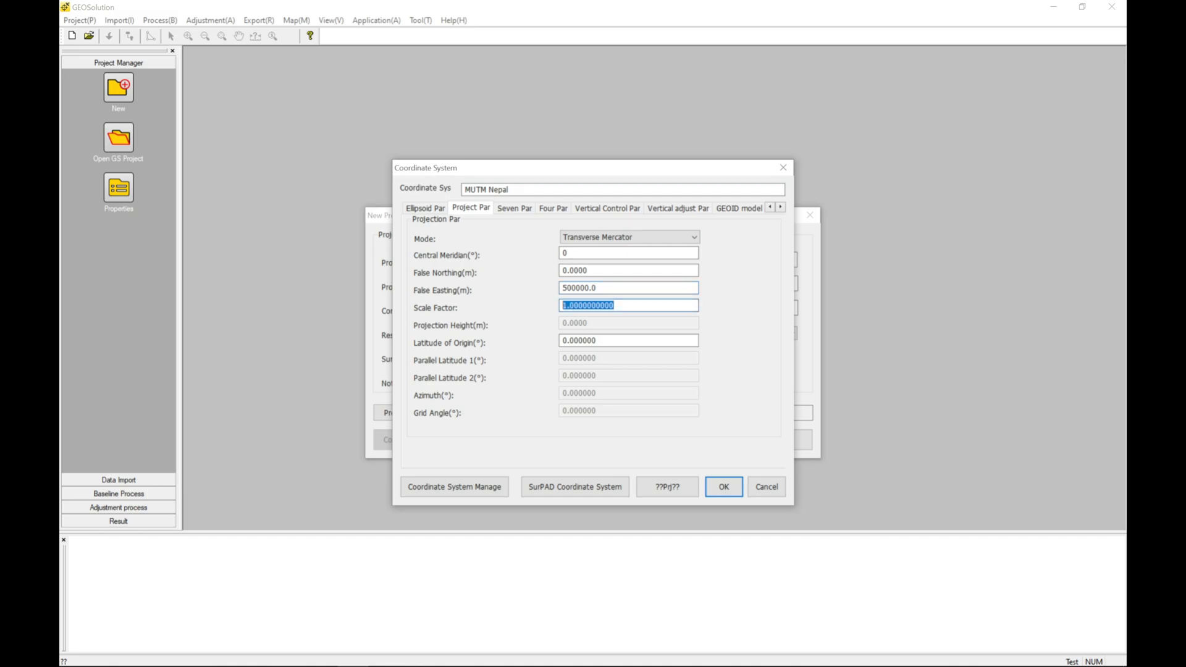
pyautogui.write('0.9999')
# Review the seven-parameter, four-parameter, vertical control, vertical adjustment, geoid model and correction settings of the coordinate system
pyautogui.click(525, 210)
pyautogui.click(553, 208)
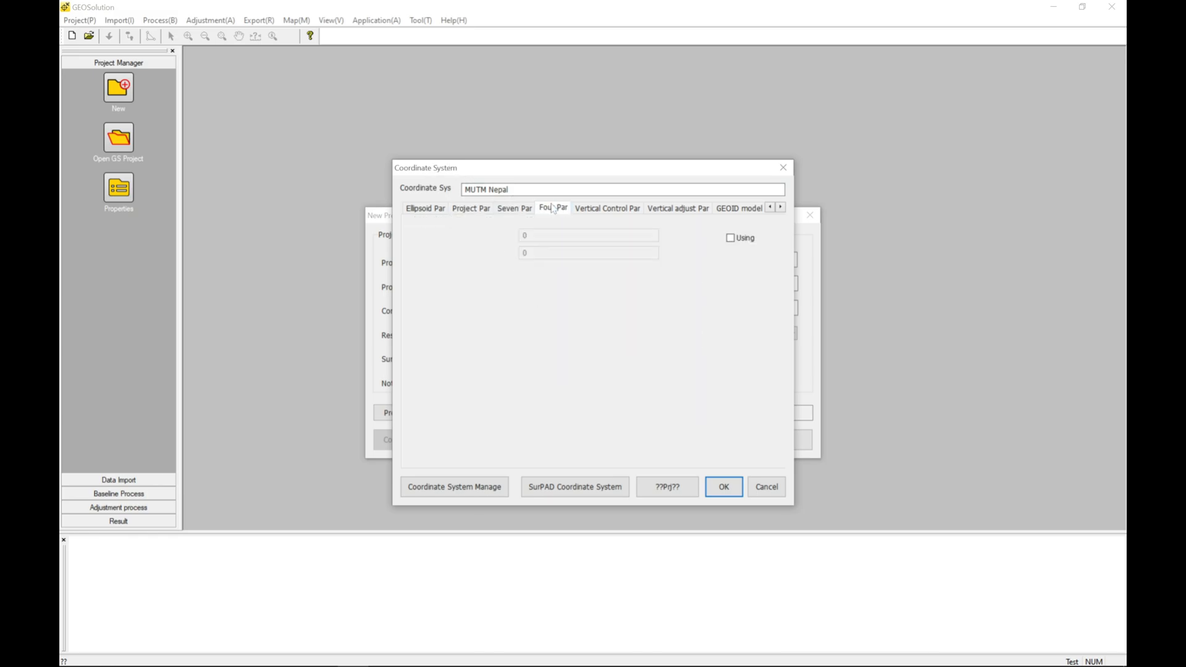
pyautogui.click(599, 210)
pyautogui.click(673, 209)
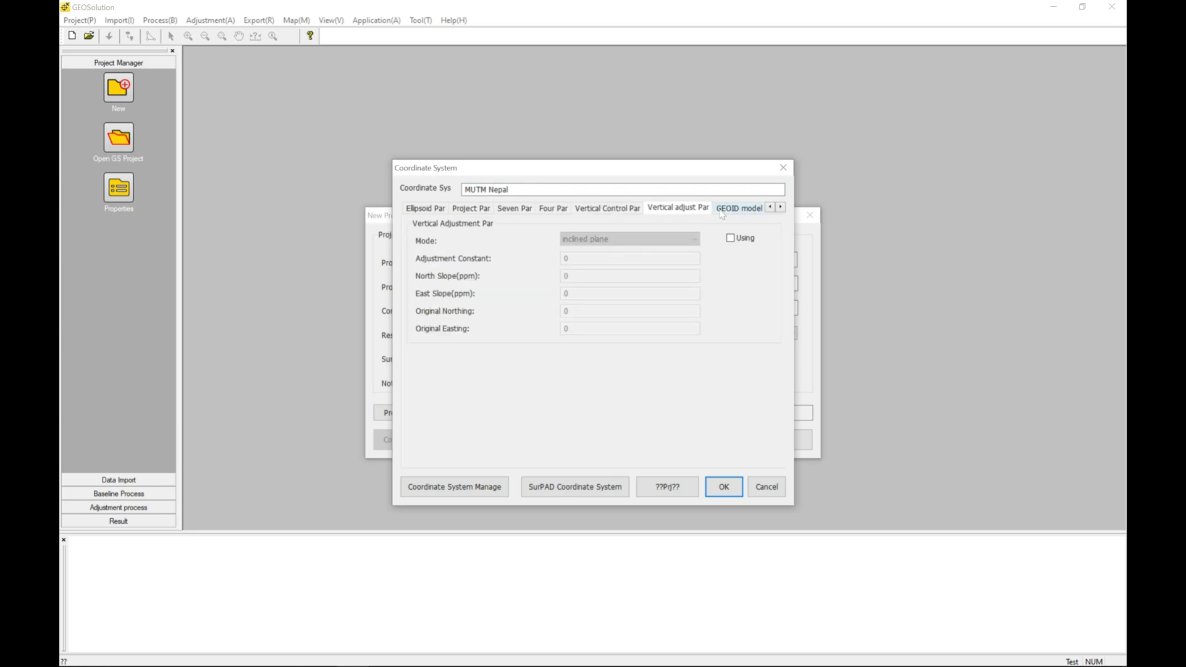
pyautogui.click(722, 211)
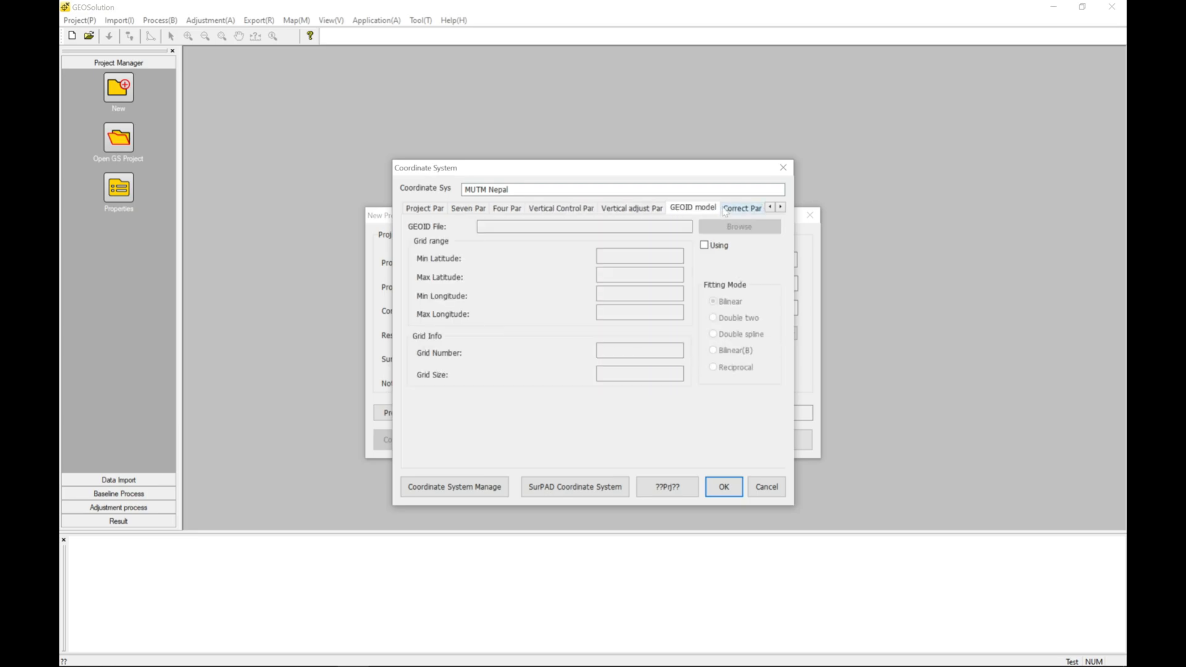
pyautogui.click(755, 210)
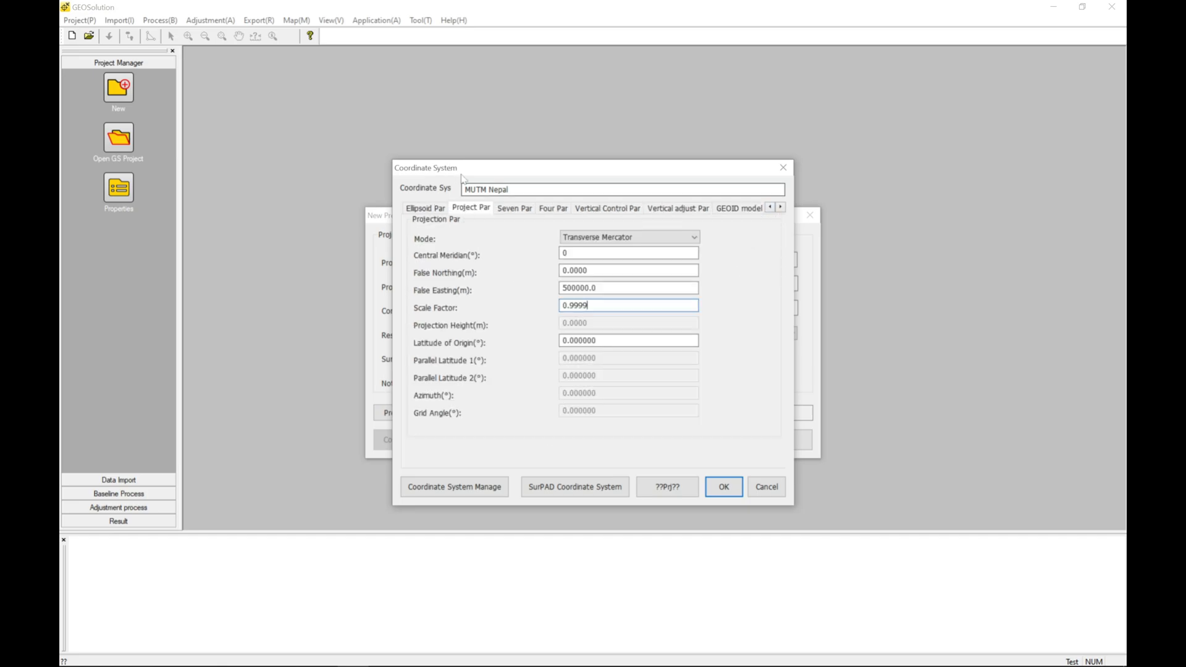
pyautogui.click(526, 212)
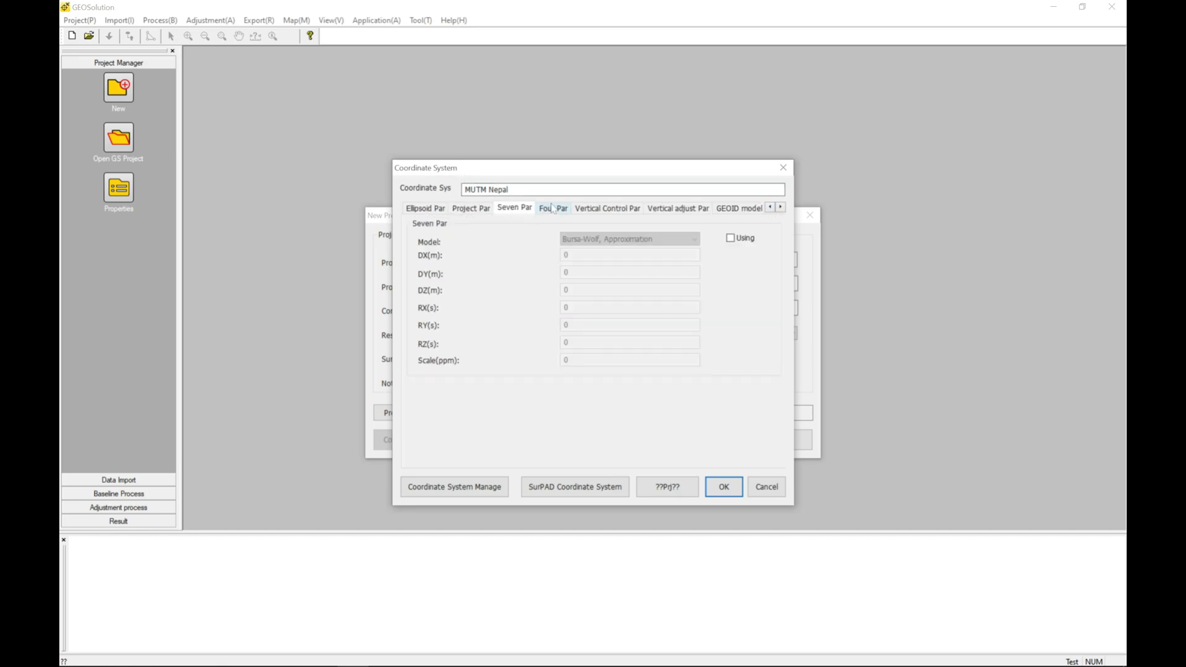
pyautogui.click(553, 209)
pyautogui.click(599, 211)
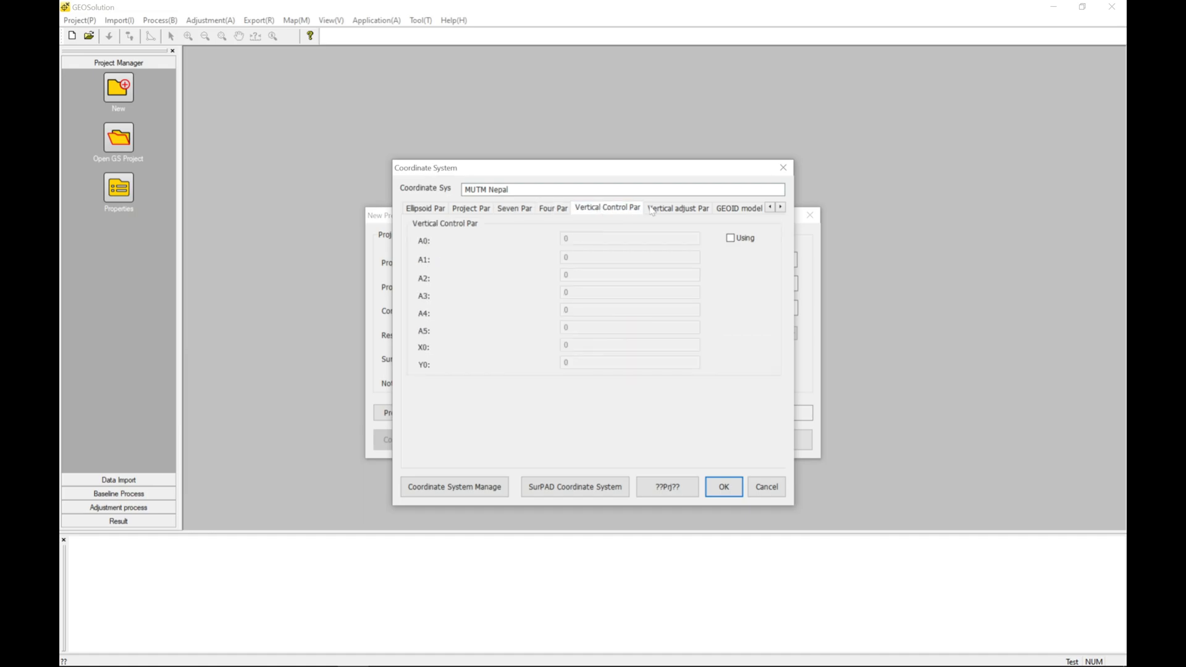
pyautogui.click(653, 211)
pyautogui.click(723, 214)
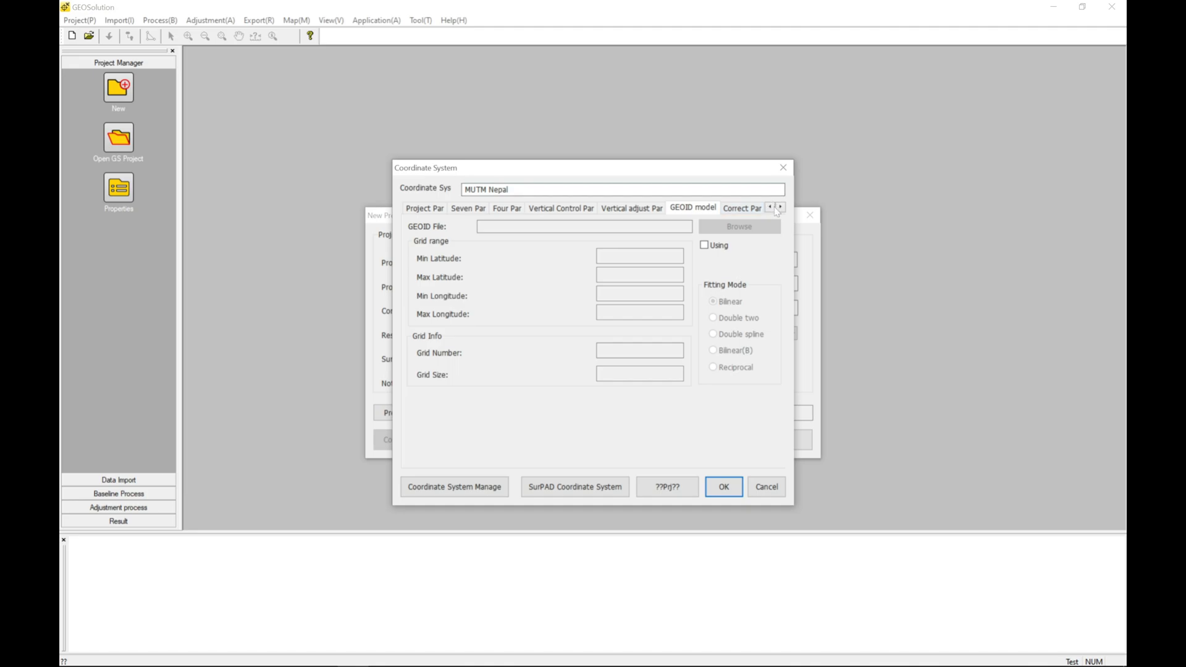
pyautogui.click(756, 212)
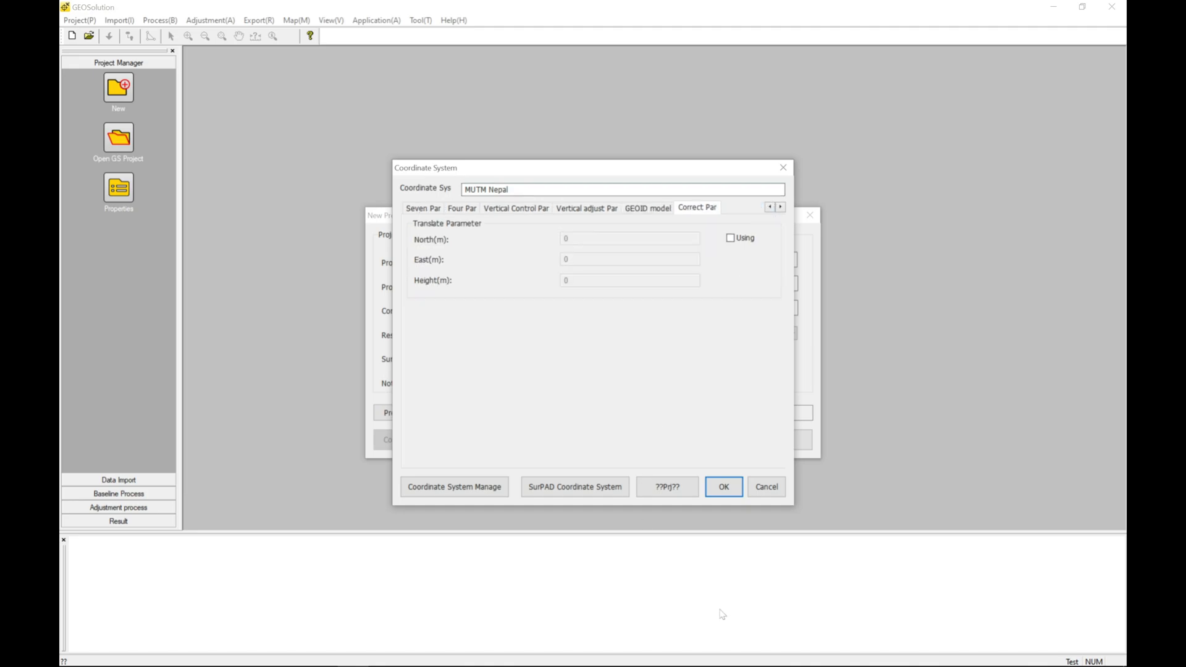
# Accept the MUTM Nepal coordinate system and create the Youtube Tutorial project
pyautogui.click(730, 490)
pyautogui.click(730, 490)
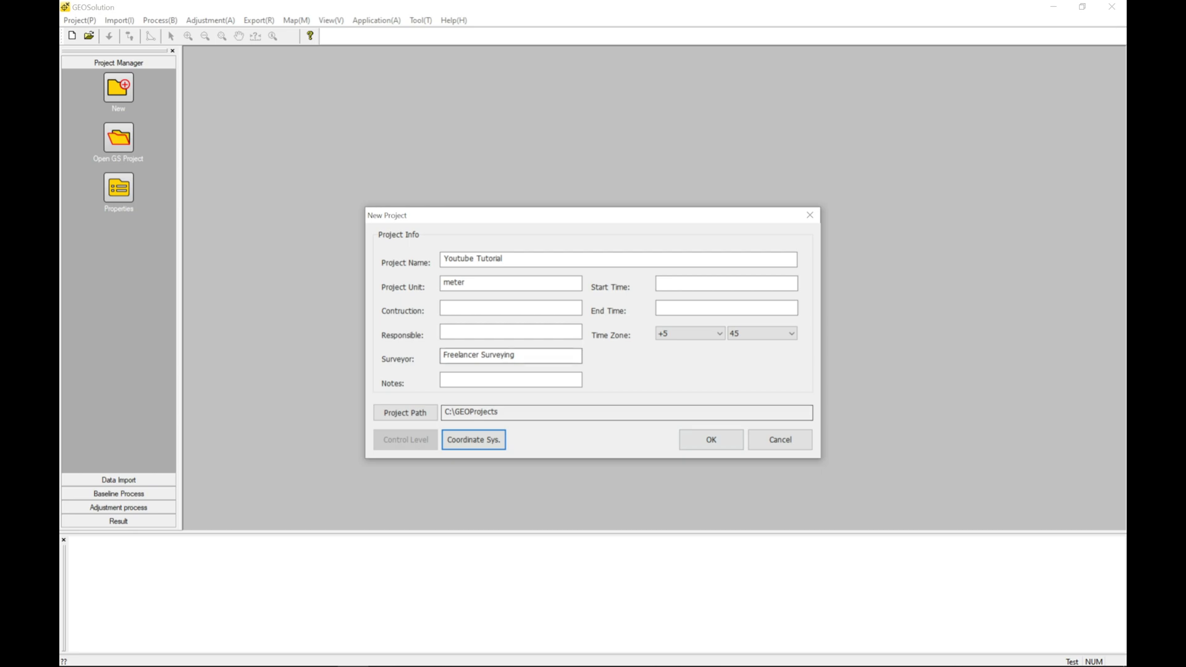
pyautogui.click(711, 440)
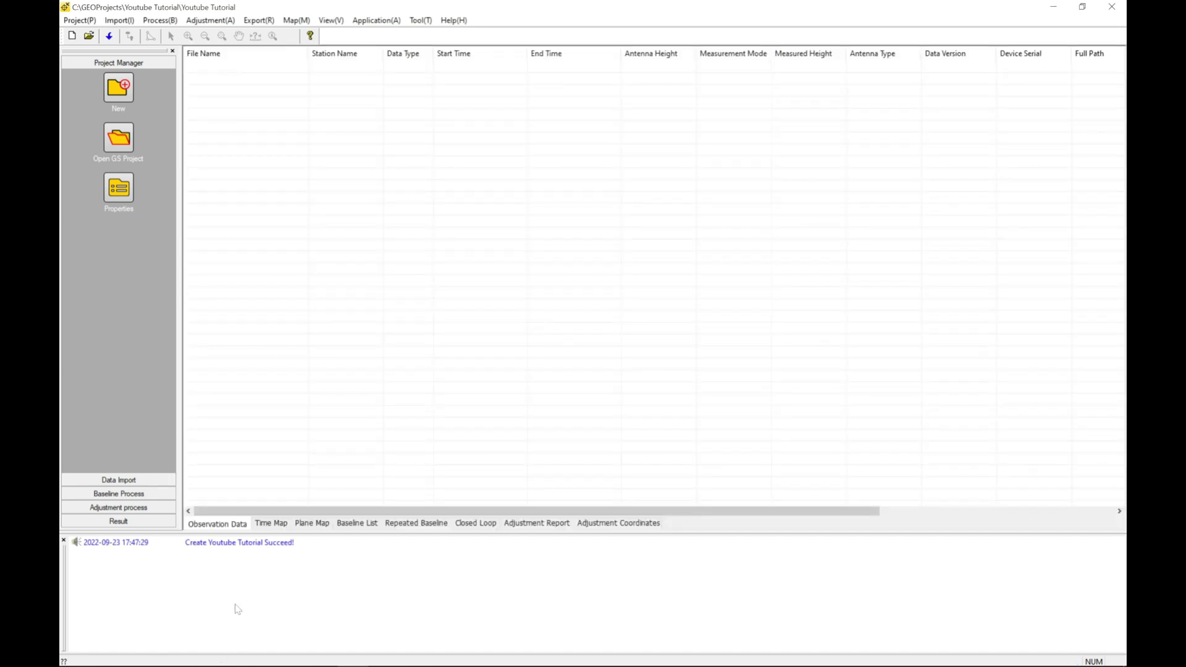
# Import the observation files __G6229j04.22O, __Hw229k19.22O and BM2.22O from the Observation folder
pyautogui.click(111, 481)
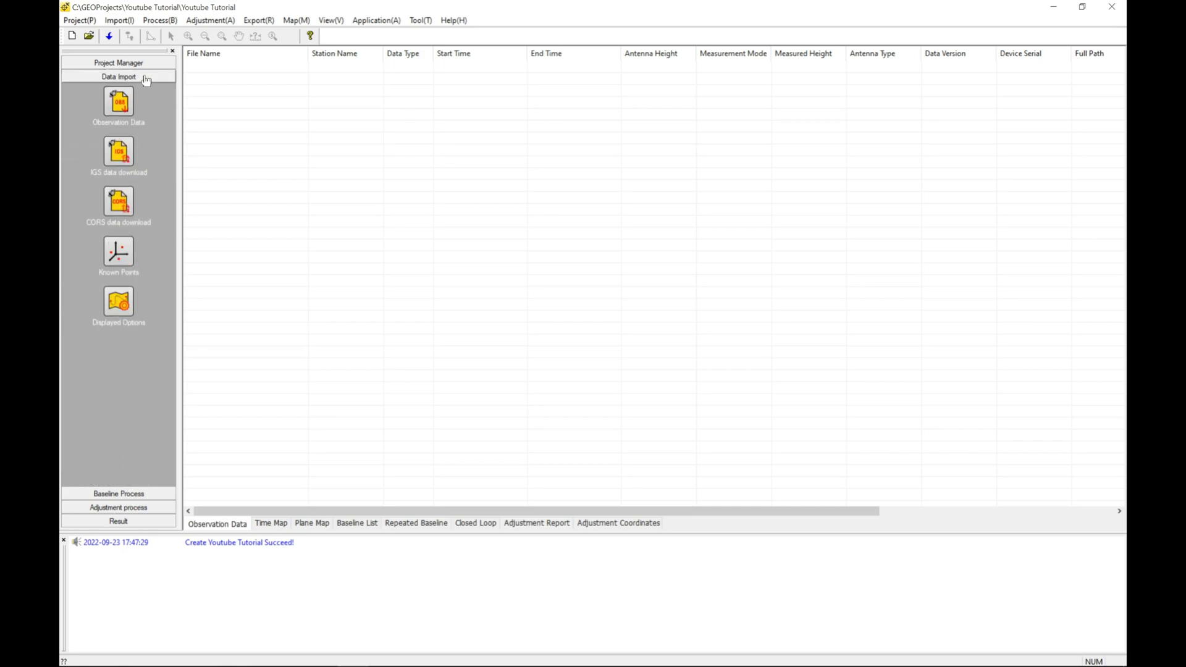
pyautogui.click(119, 113)
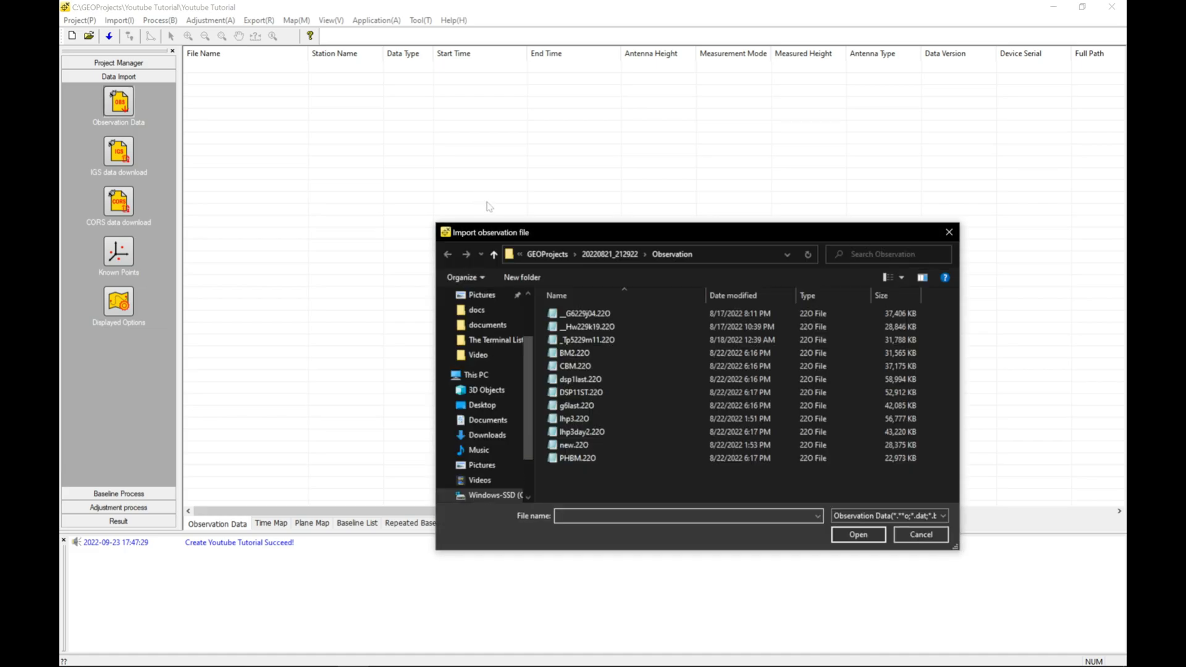
pyautogui.click(594, 315)
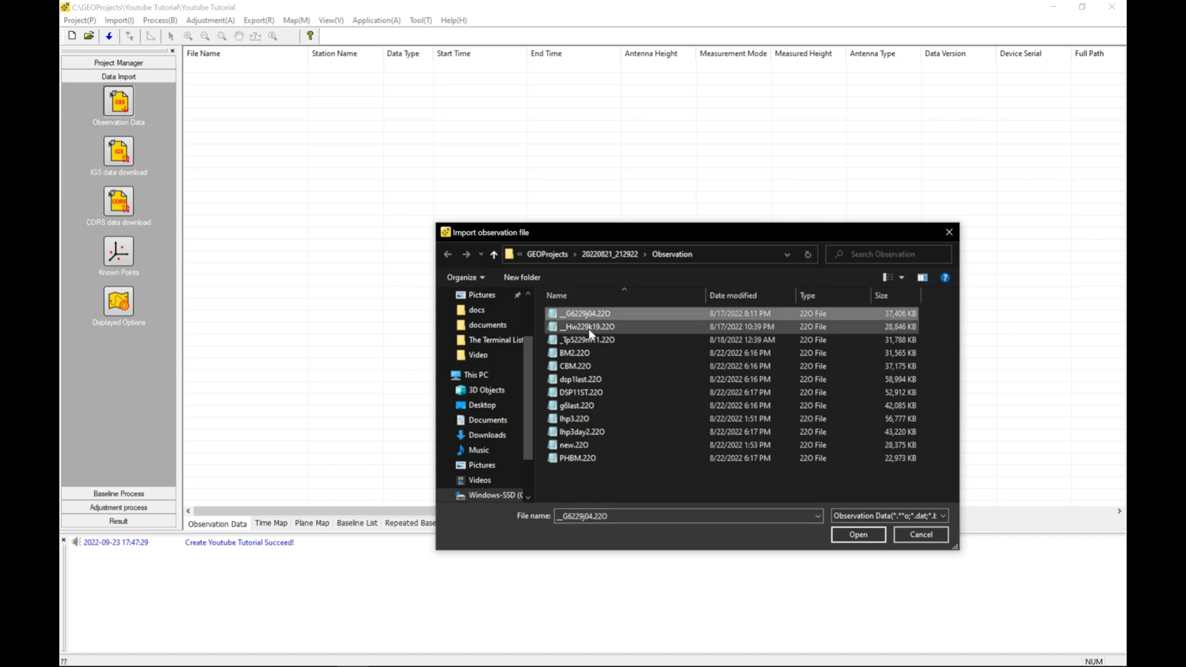
pyautogui.click(588, 329)
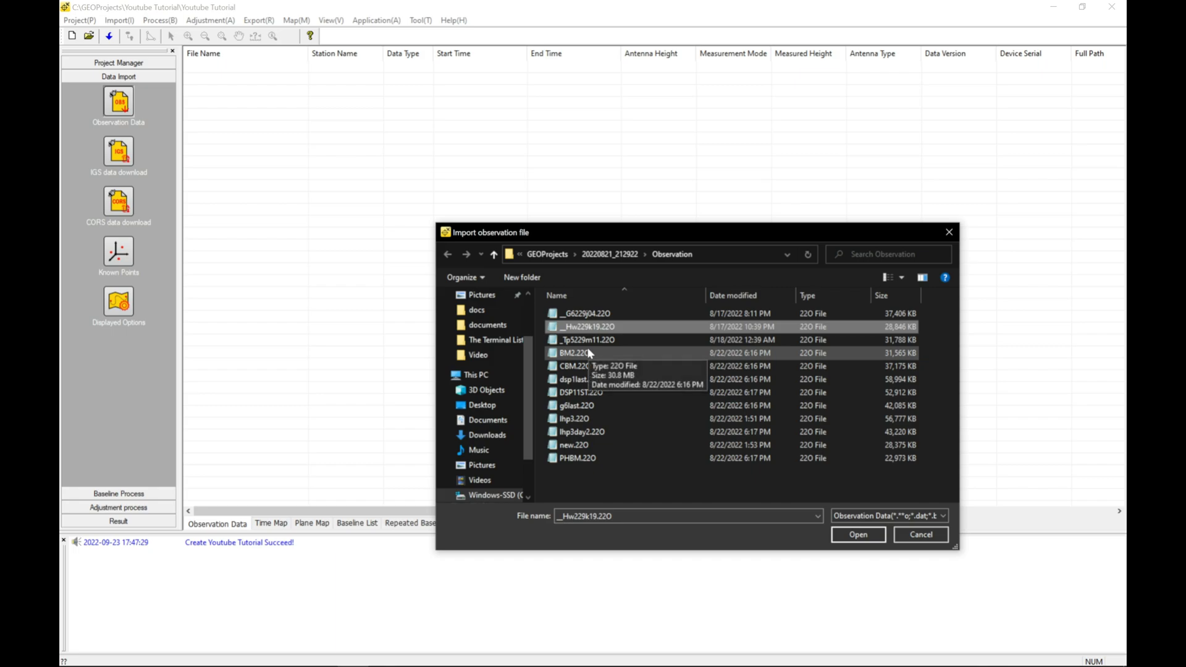
pyautogui.click(587, 349)
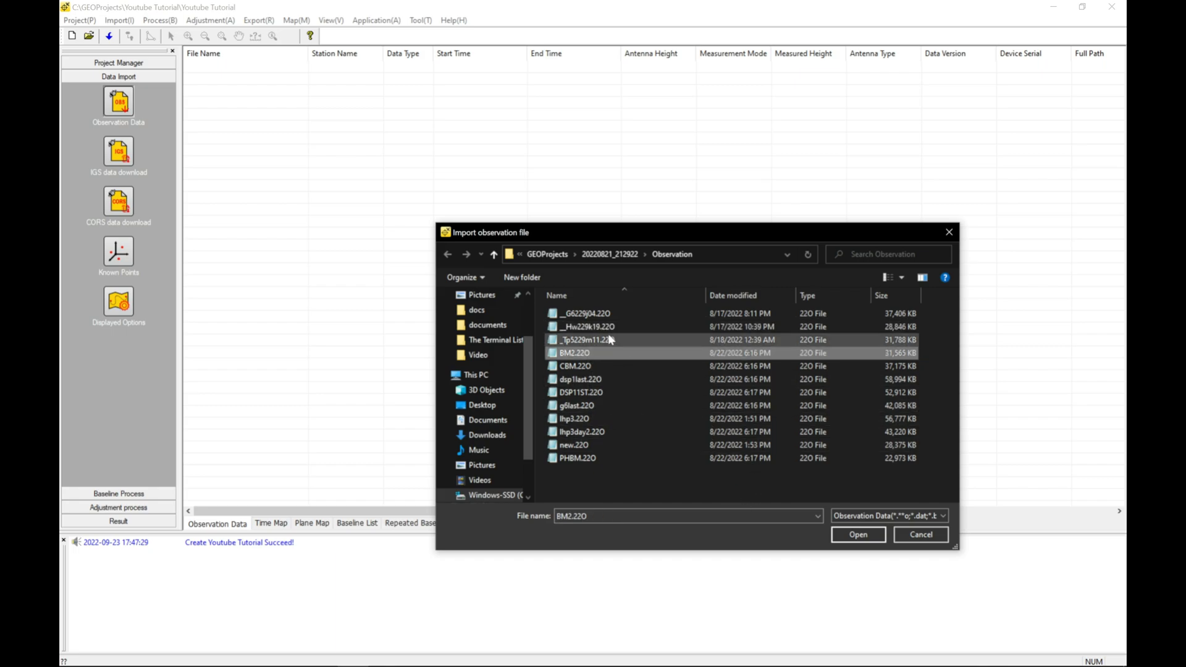
pyautogui.keyDown('ctrl'); pyautogui.click(581, 313); pyautogui.keyUp('ctrl')
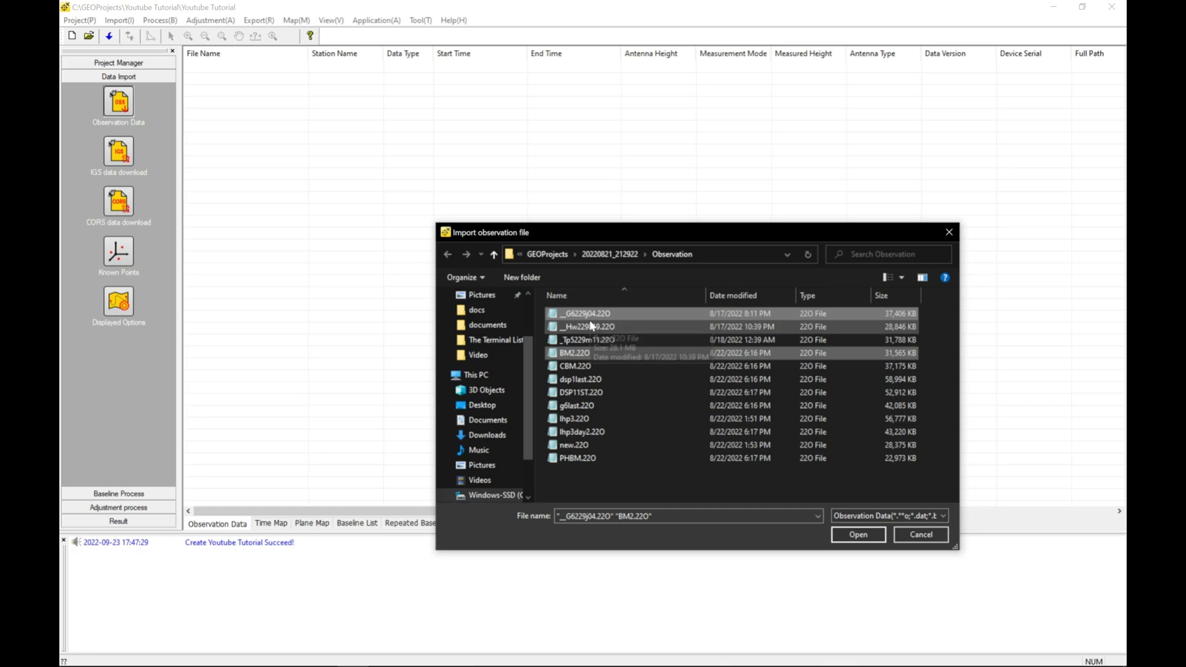
pyautogui.keyDown('ctrl'); pyautogui.click(586, 326); pyautogui.keyUp('ctrl')
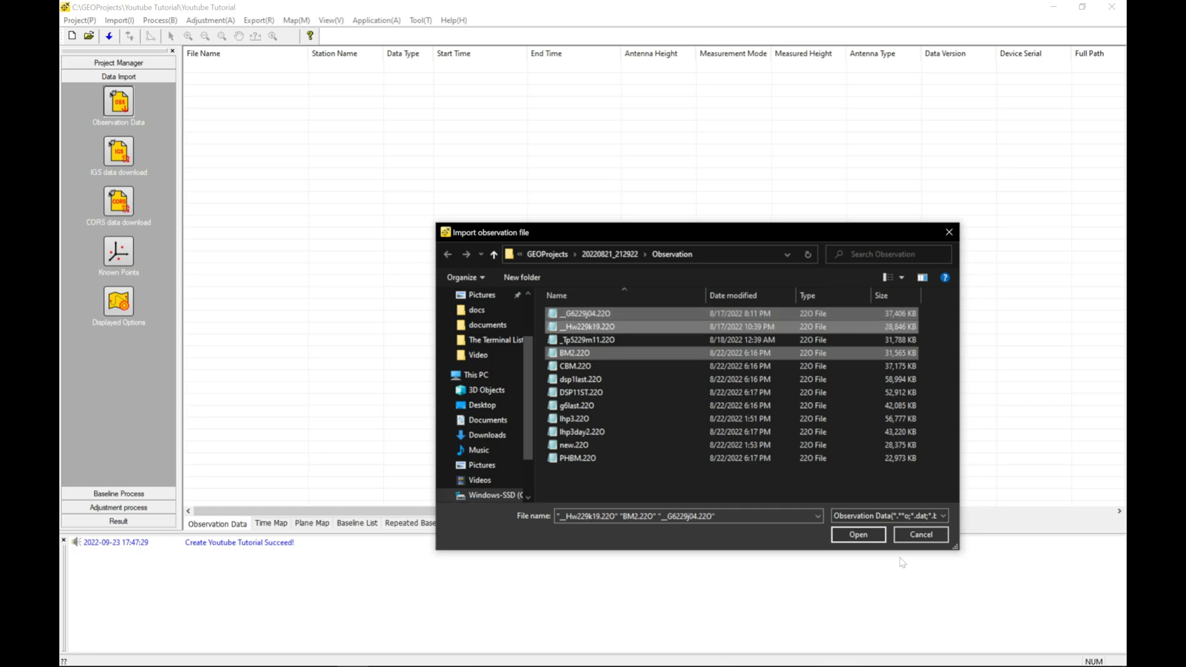
pyautogui.click(858, 535)
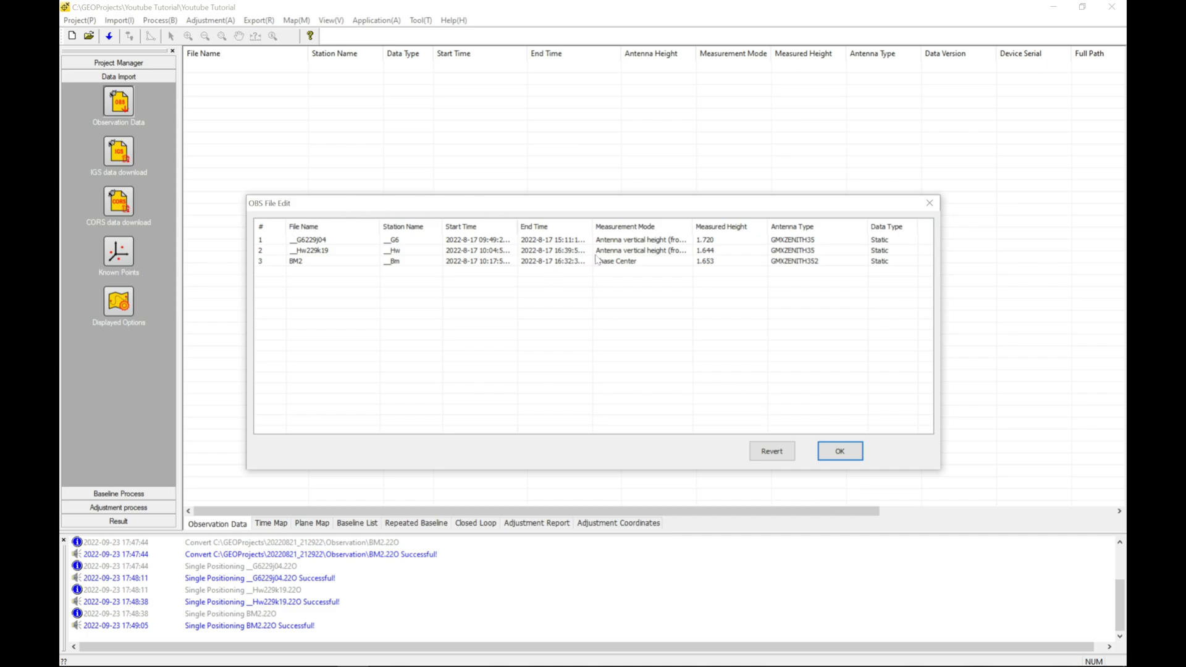
# Set the measurement mode of all three observation files to Antenna Slant Height and accept the file edits
pyautogui.doubleClick(631, 264)
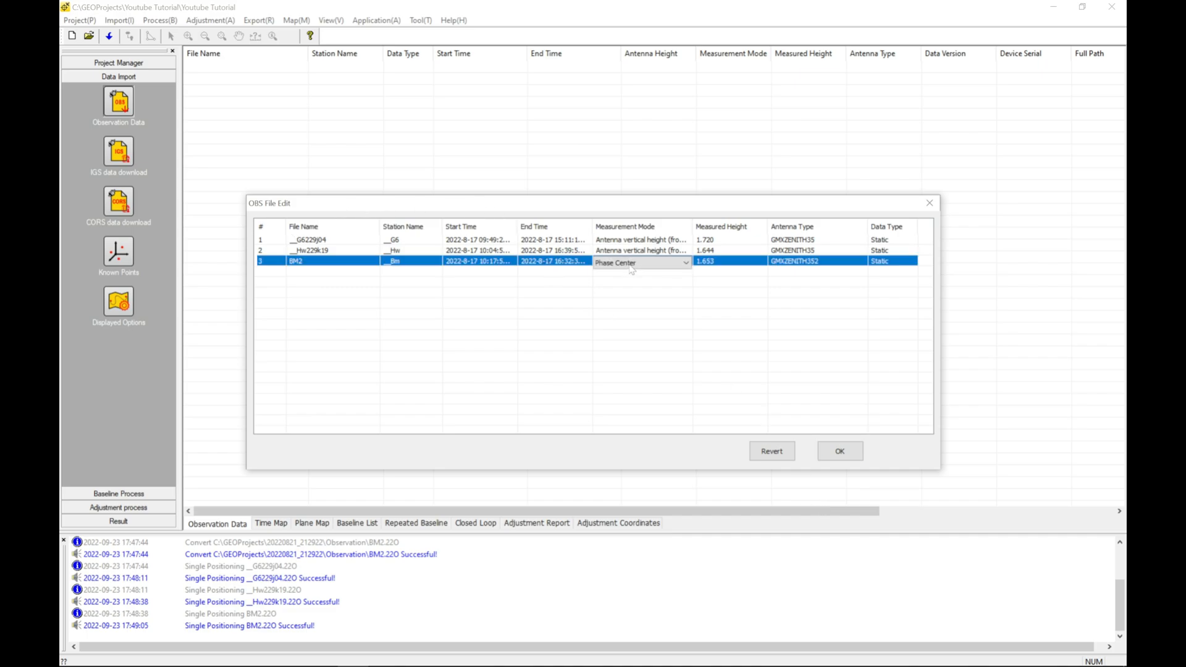
pyautogui.click(631, 266)
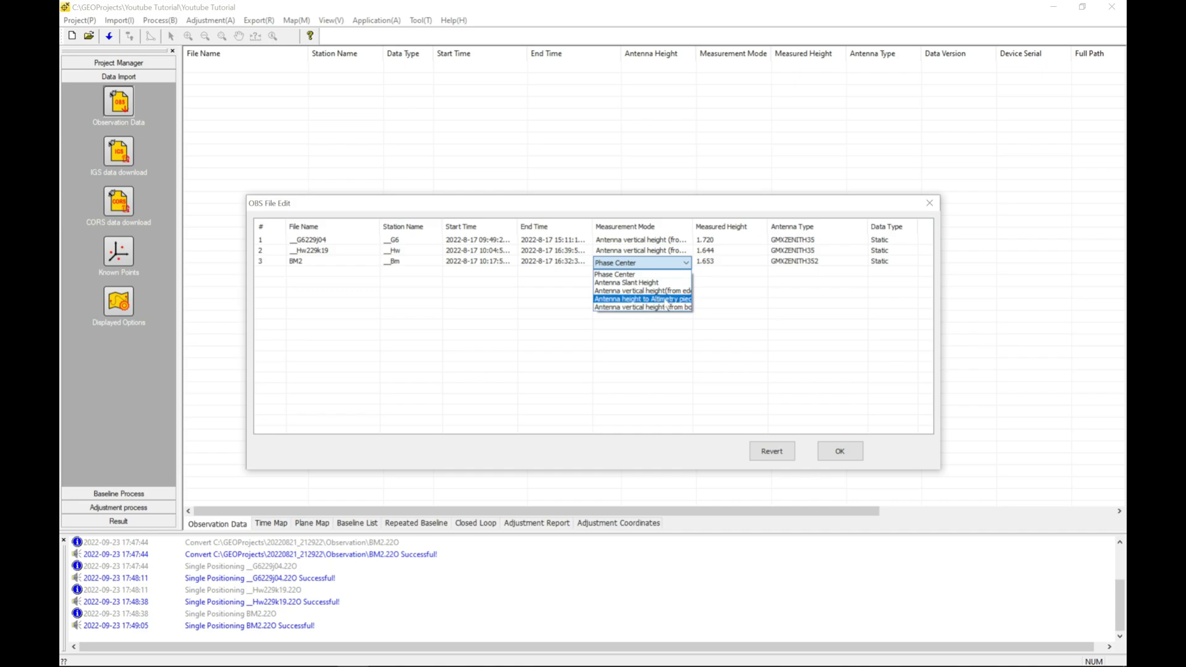
pyautogui.click(620, 282)
pyautogui.click(641, 254)
pyautogui.click(642, 255)
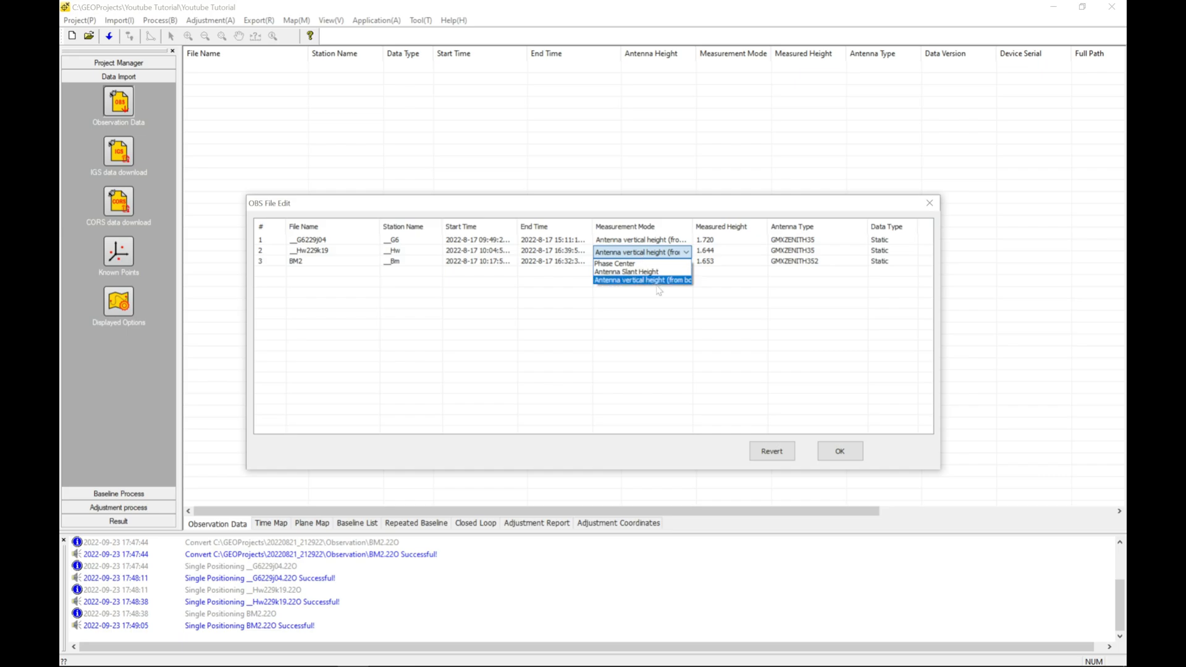
pyautogui.click(648, 272)
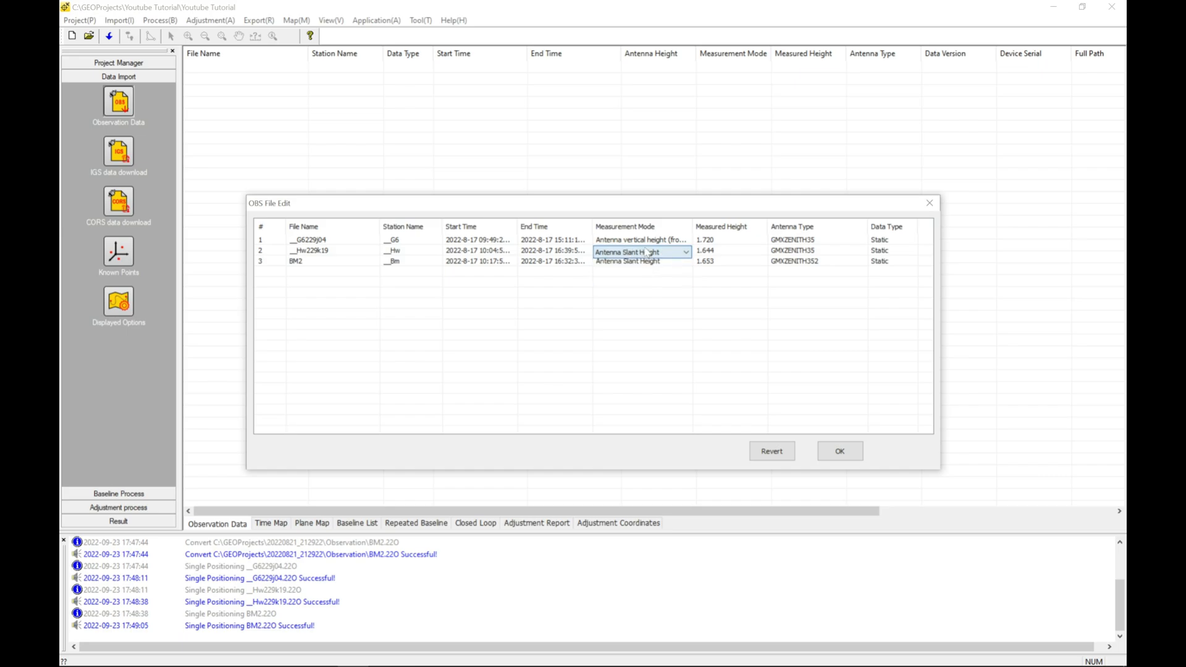
pyautogui.click(645, 243)
pyautogui.click(646, 247)
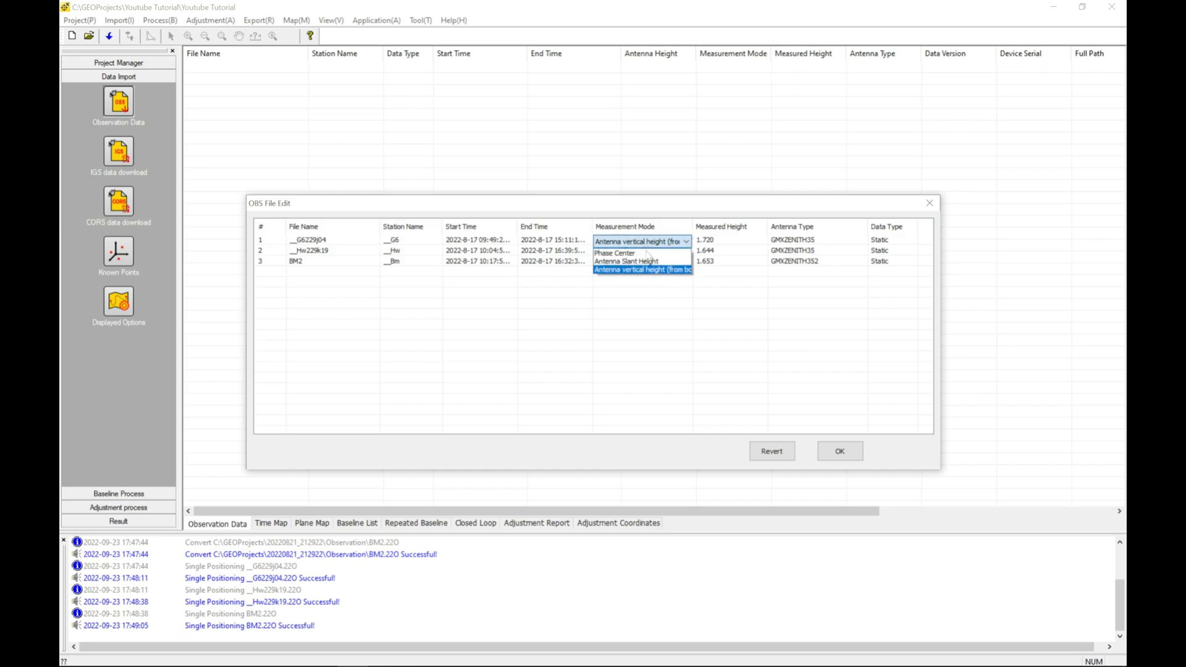
pyautogui.click(653, 262)
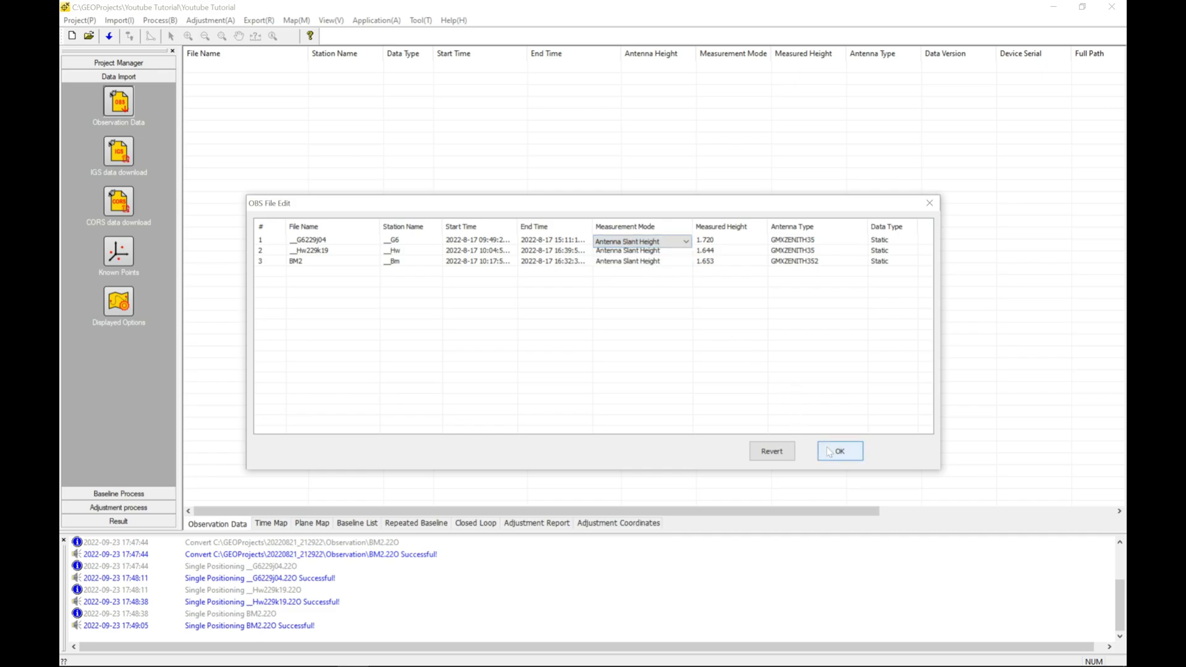
pyautogui.click(828, 452)
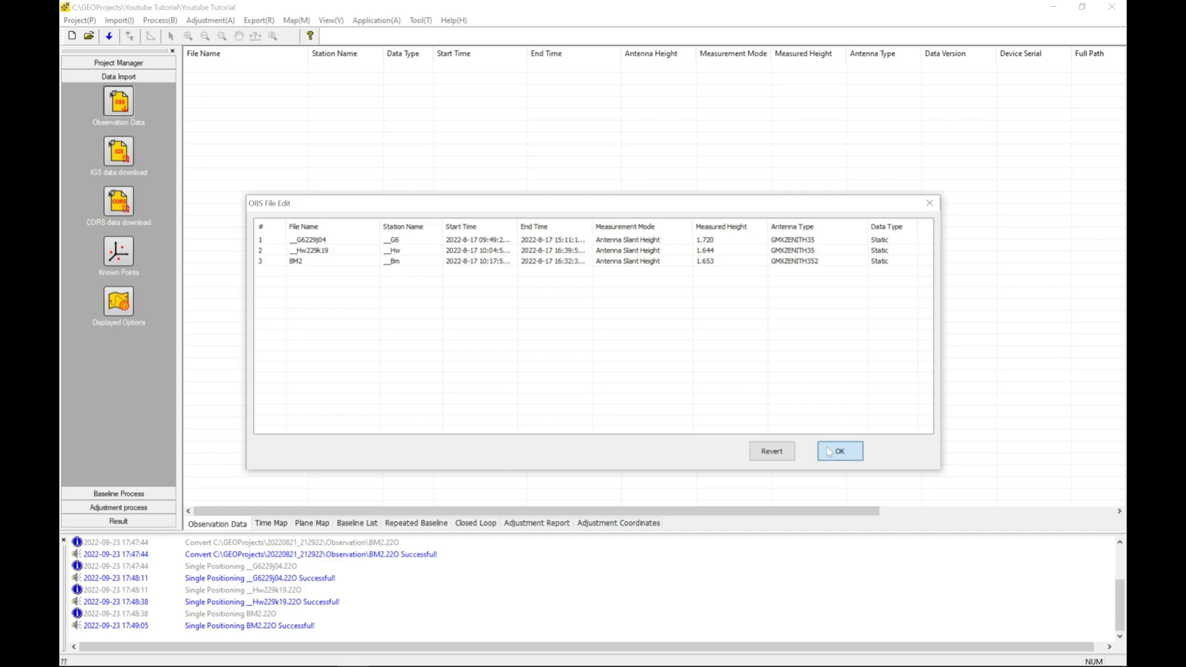
pyautogui.click(828, 449)
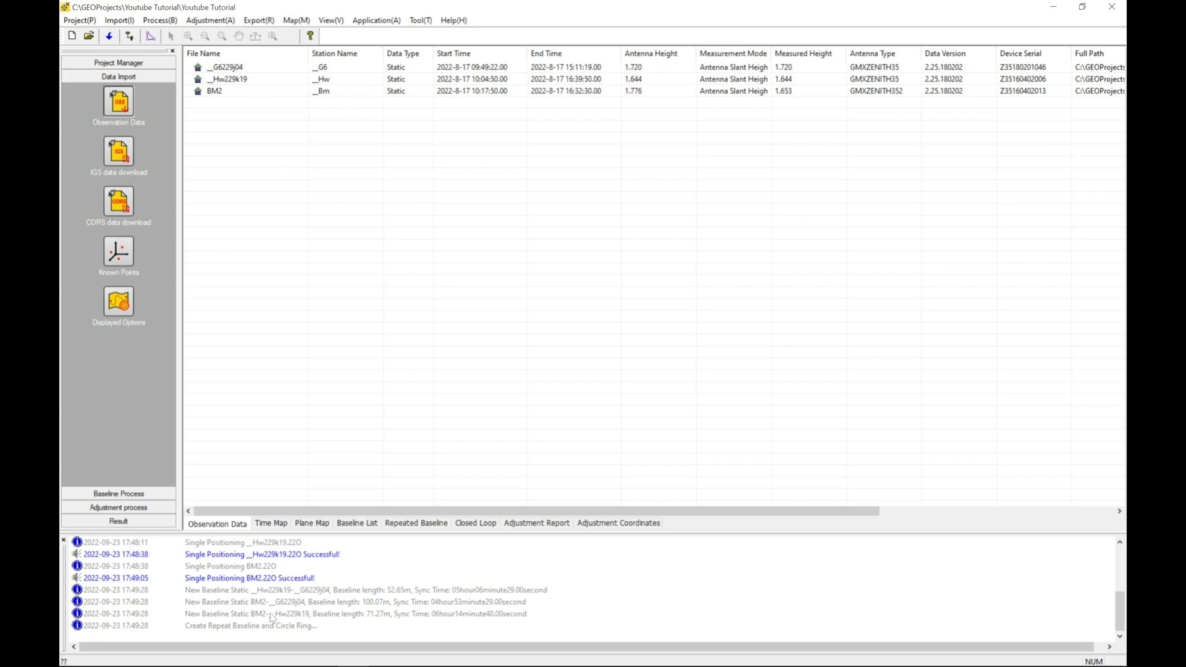
# Review the time map, plane map, baseline list, repeated baselines and closed loop, ending at the observation data
pyautogui.click(276, 525)
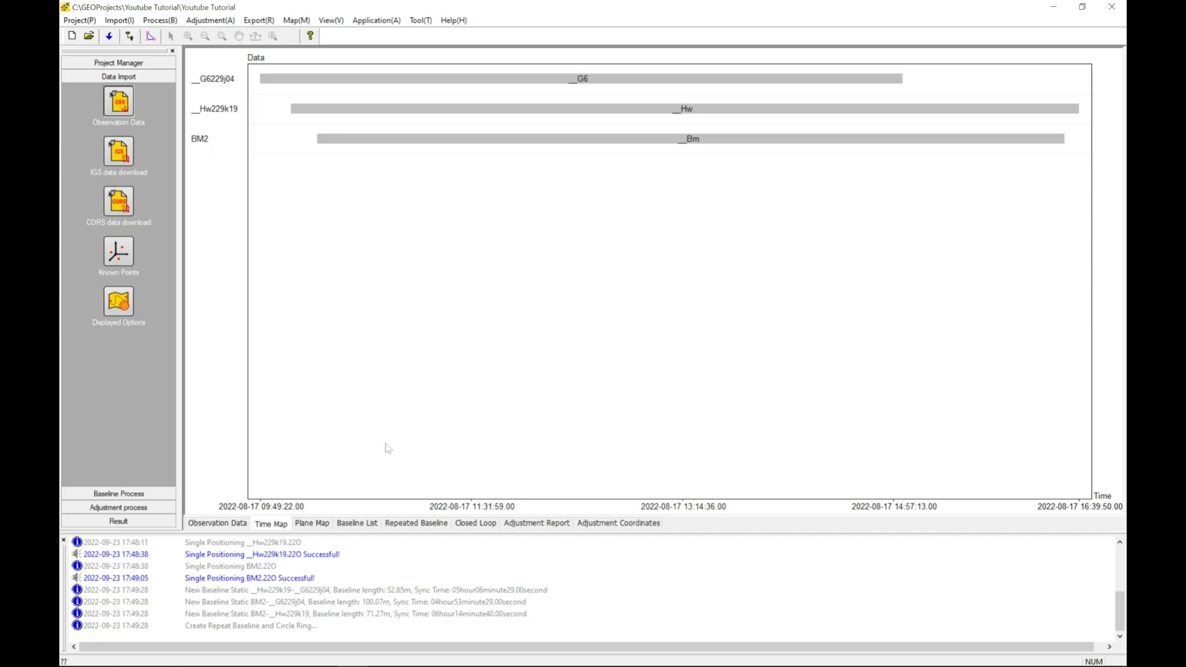
pyautogui.click(317, 525)
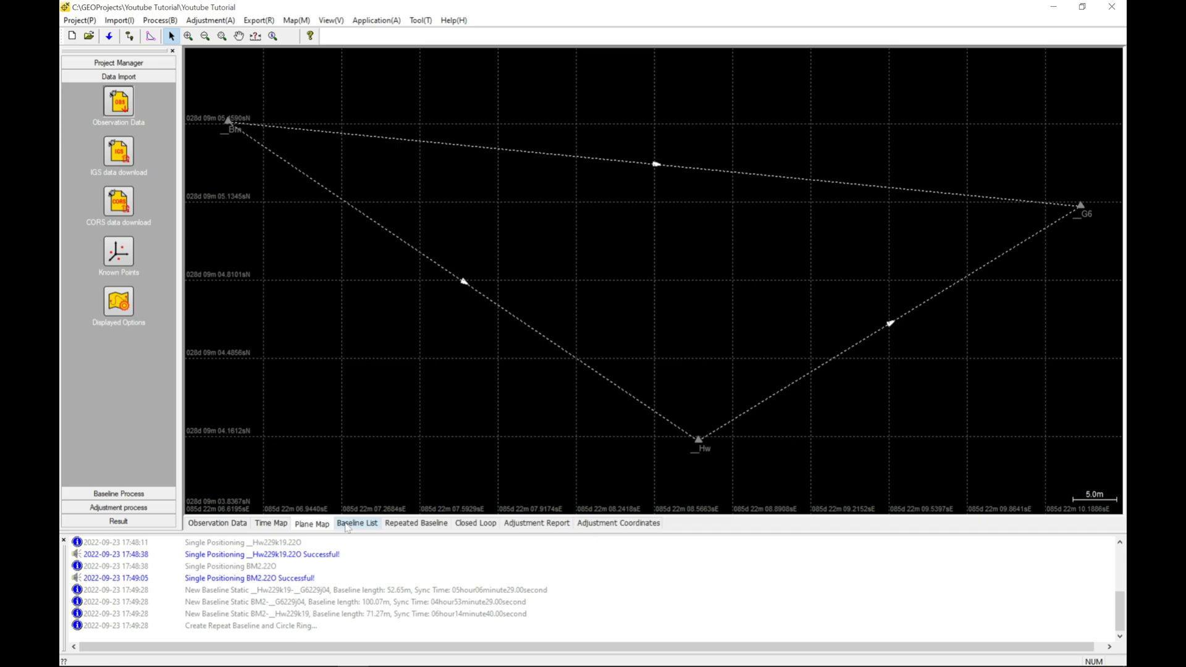
pyautogui.click(348, 526)
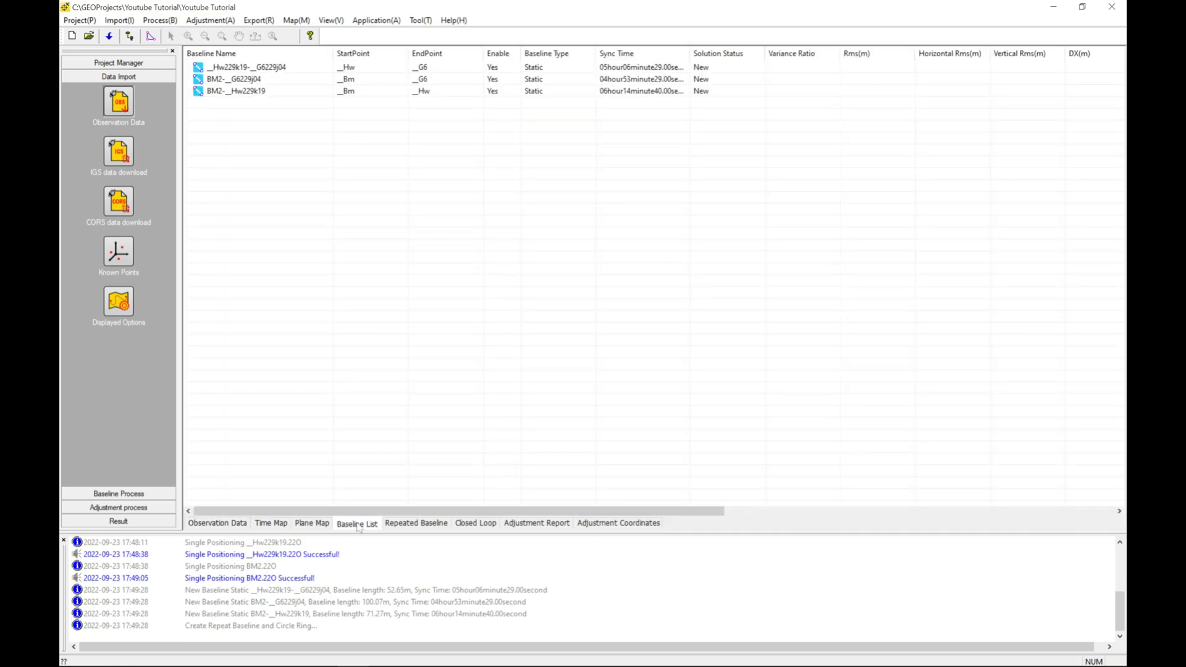
pyautogui.click(440, 526)
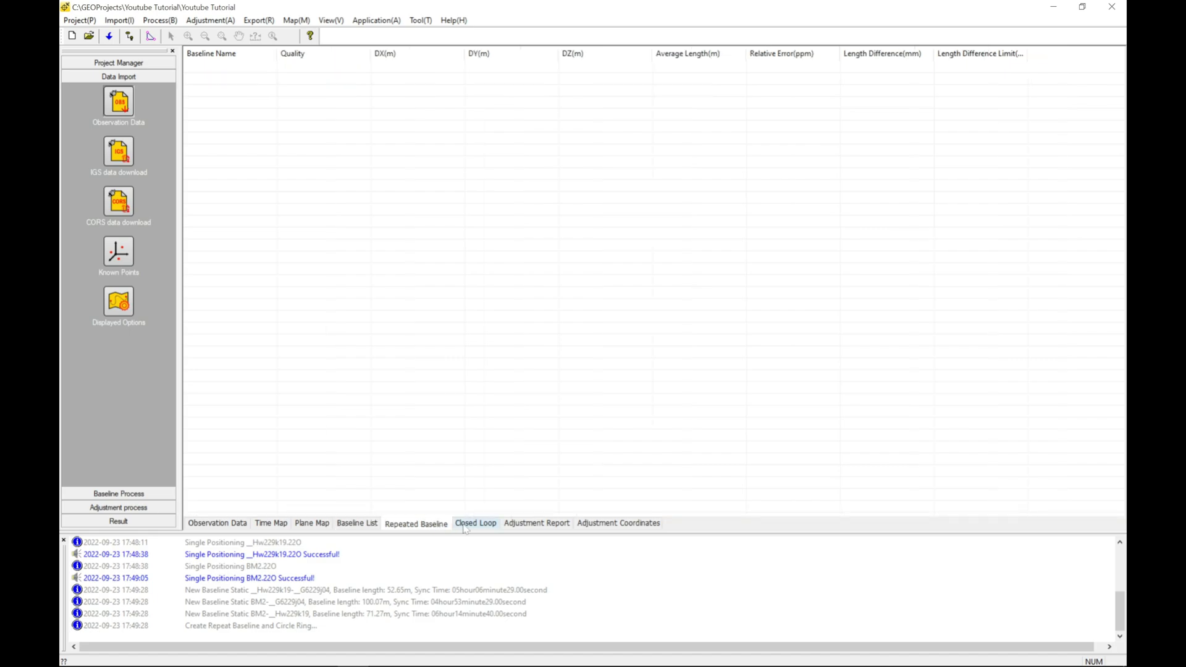
pyautogui.click(466, 527)
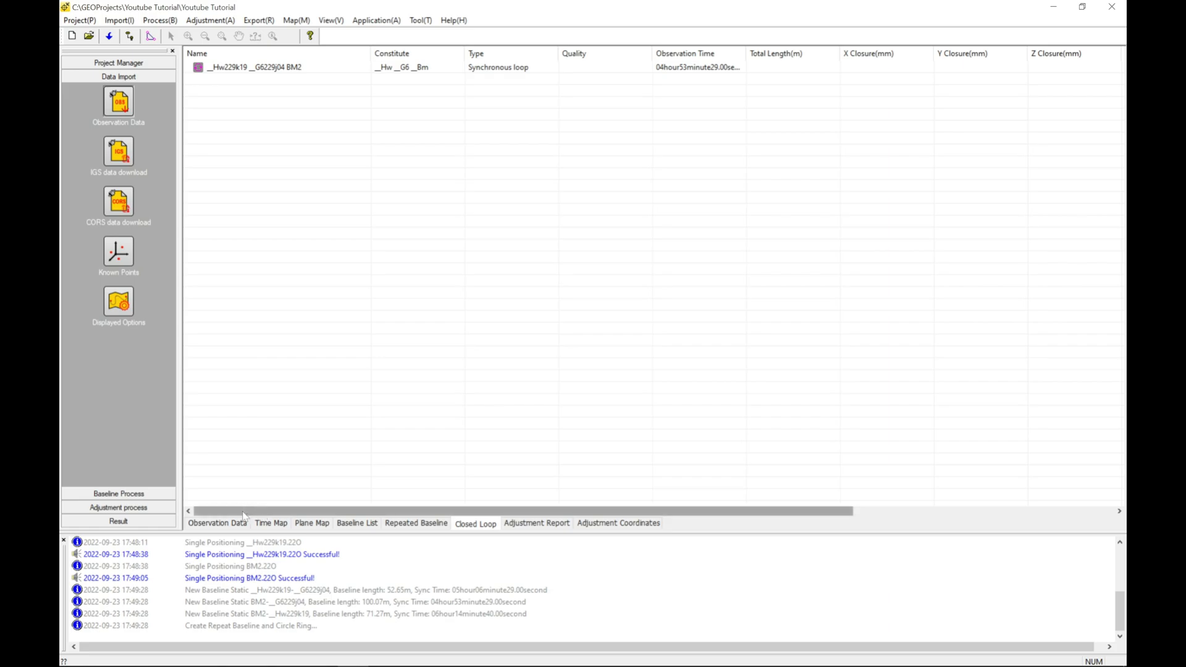
pyautogui.click(216, 523)
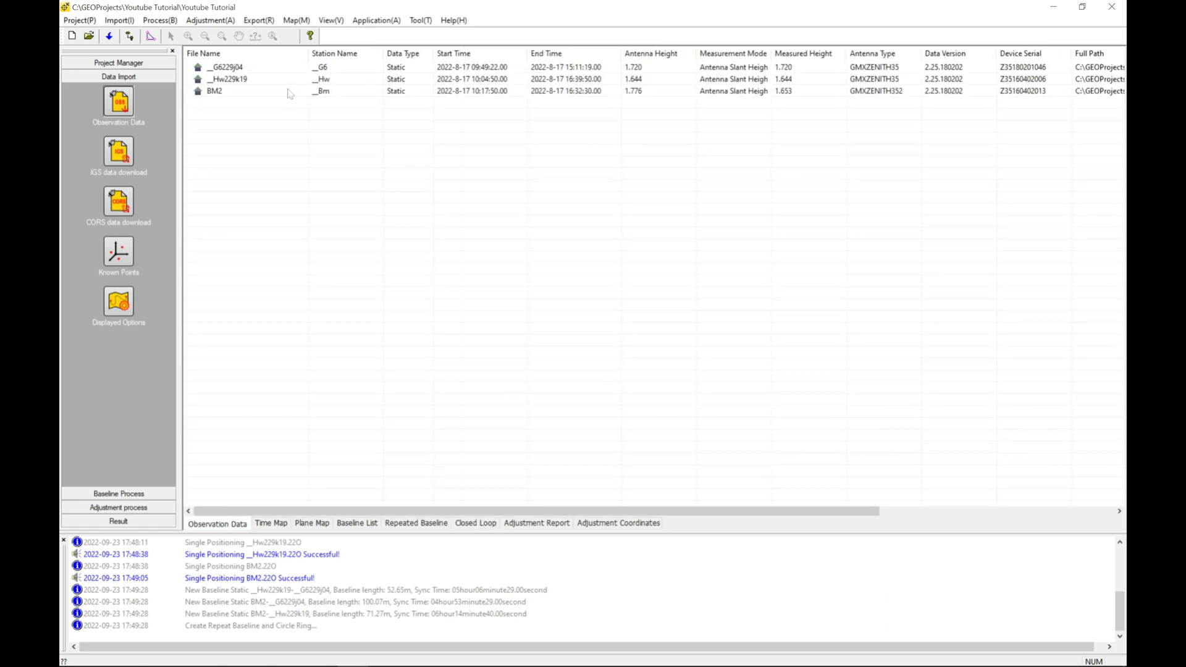
# Use the __G6229j04 station as reference and enable its horizontal and vertical known local plane coordinates
pyautogui.click(257, 68)
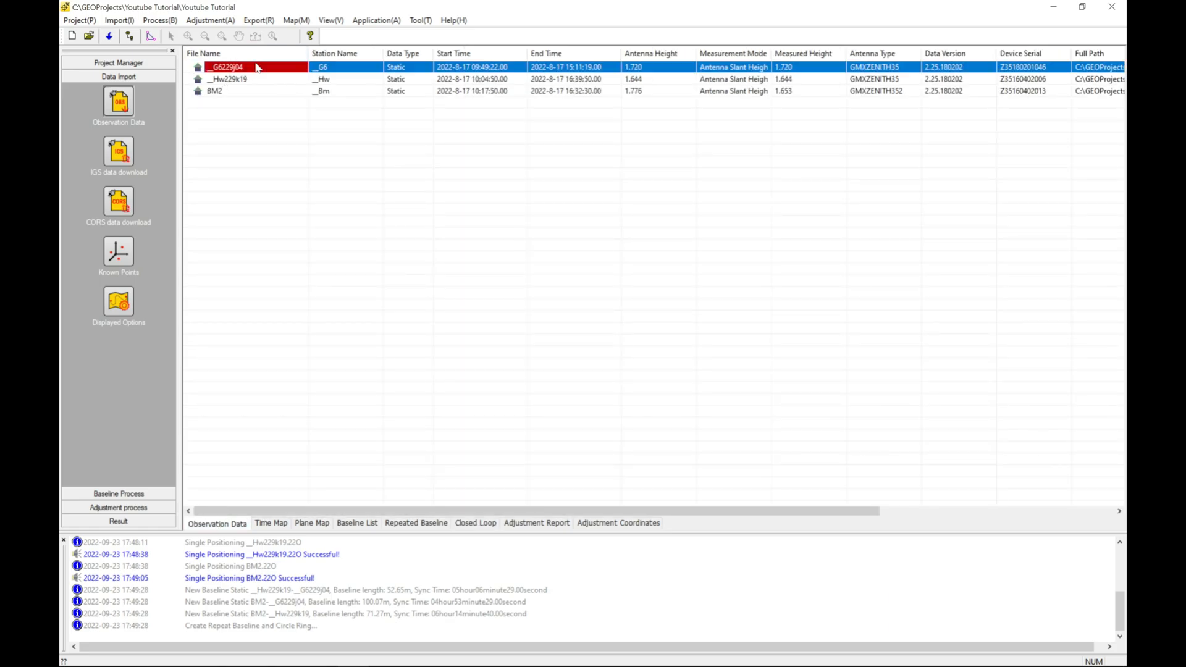
pyautogui.rightClick(257, 68)
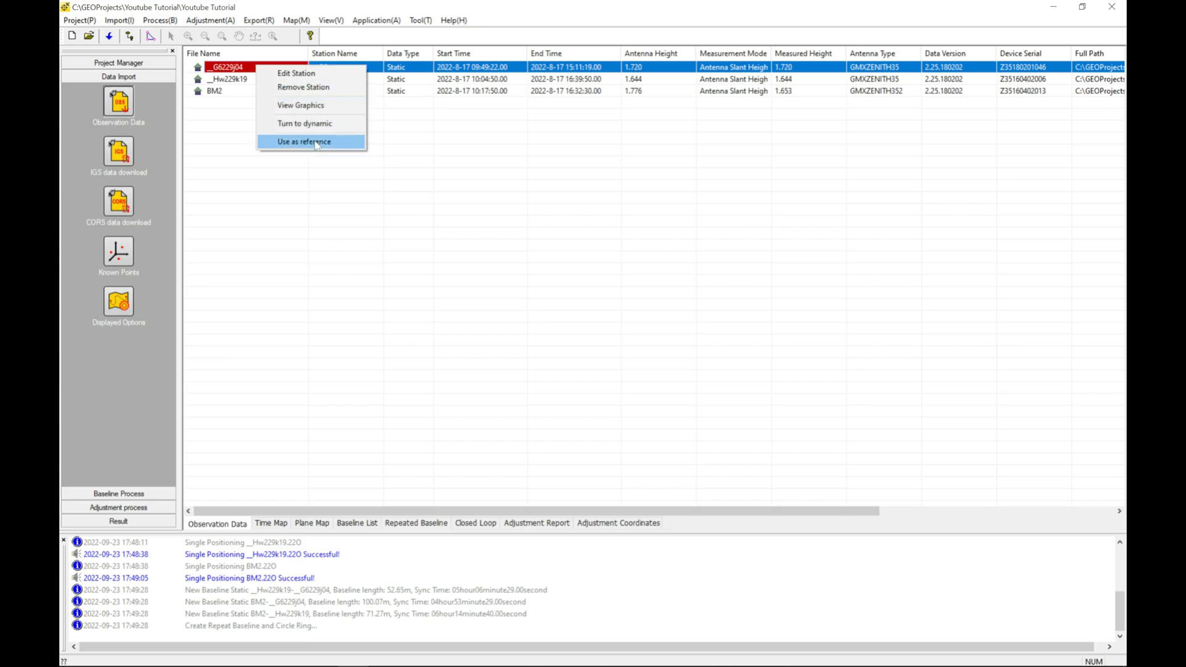
pyautogui.click(319, 219)
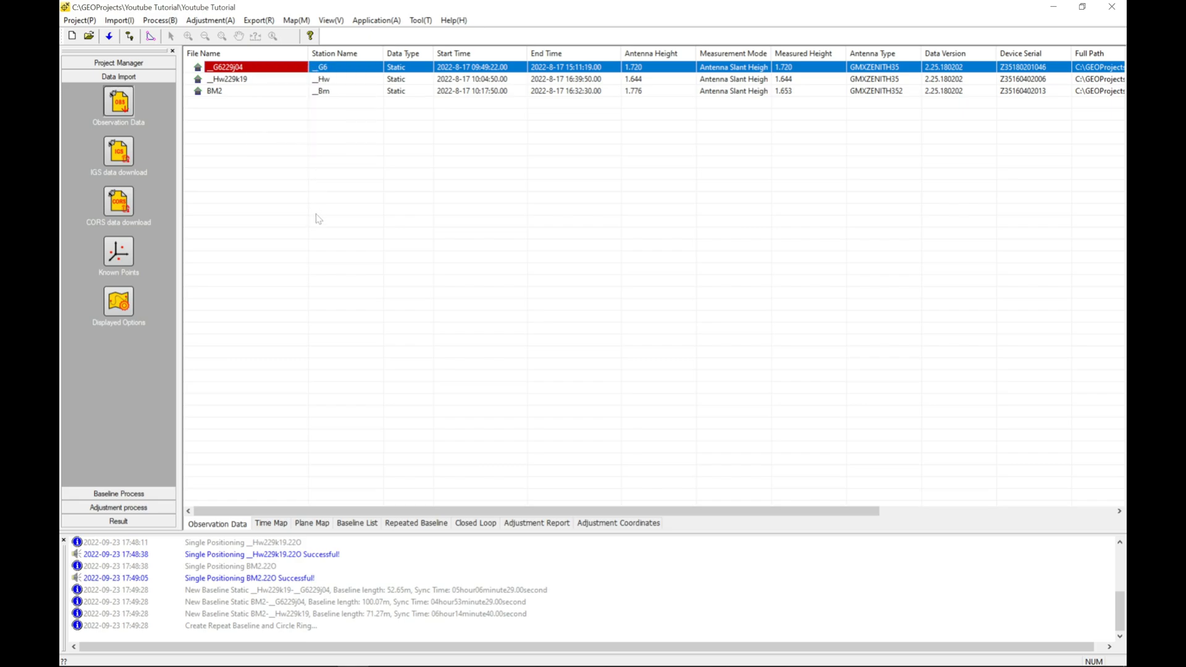
pyautogui.rightClick(234, 71)
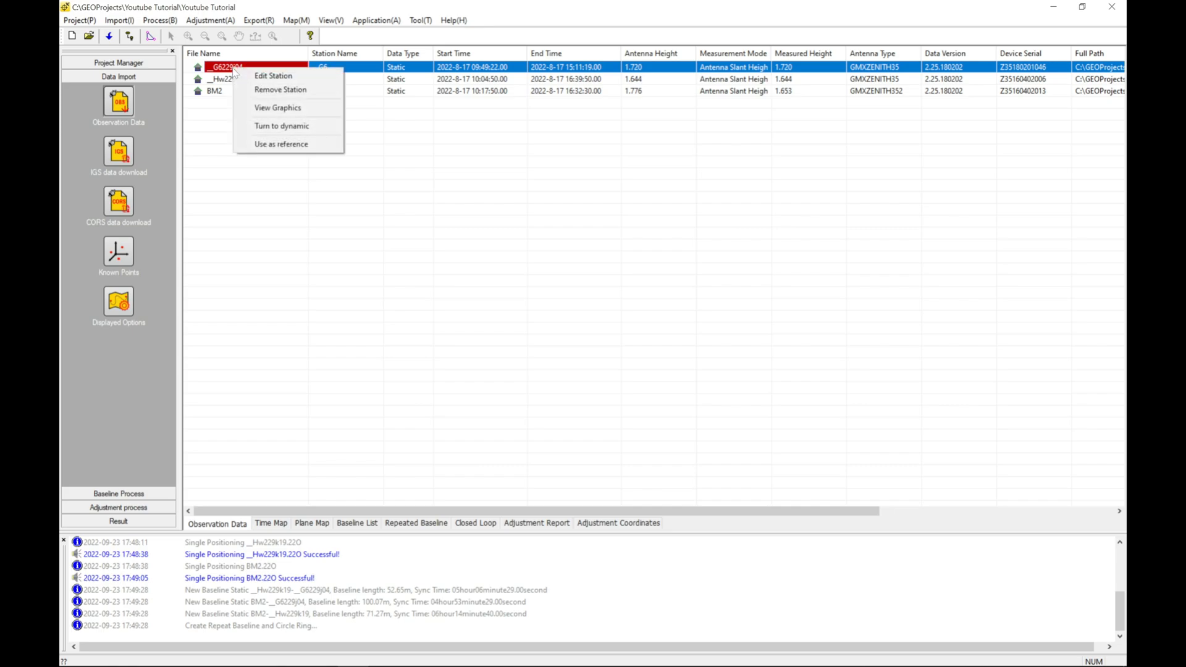
pyautogui.click(288, 146)
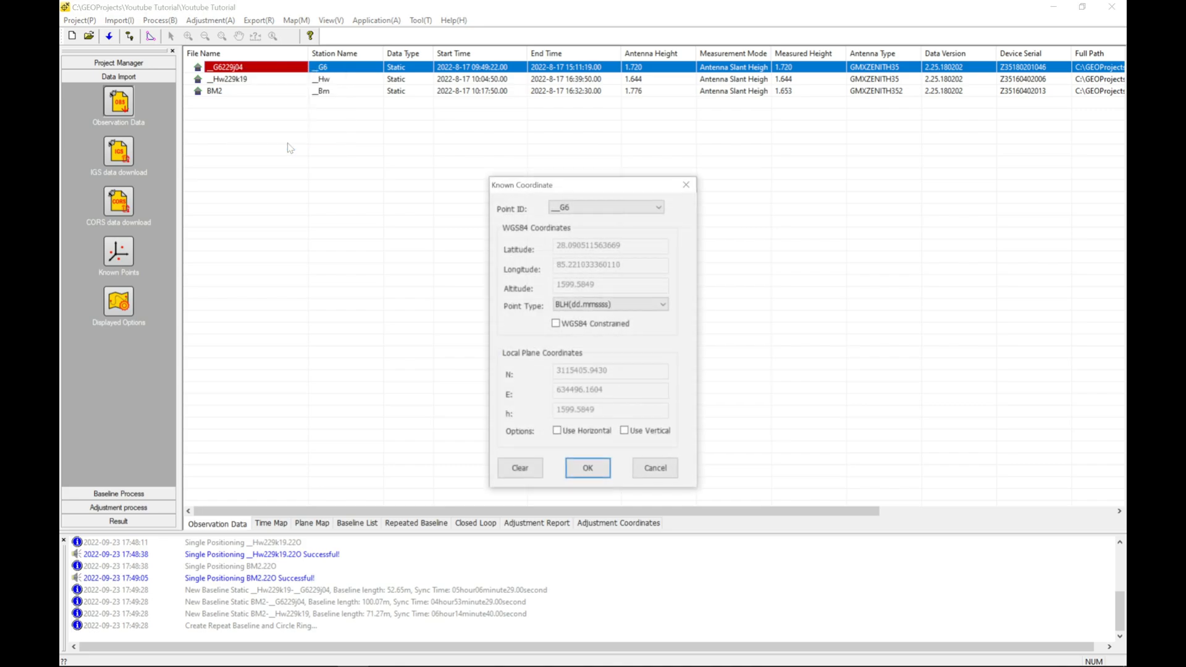
pyautogui.click(641, 210)
pyautogui.click(642, 210)
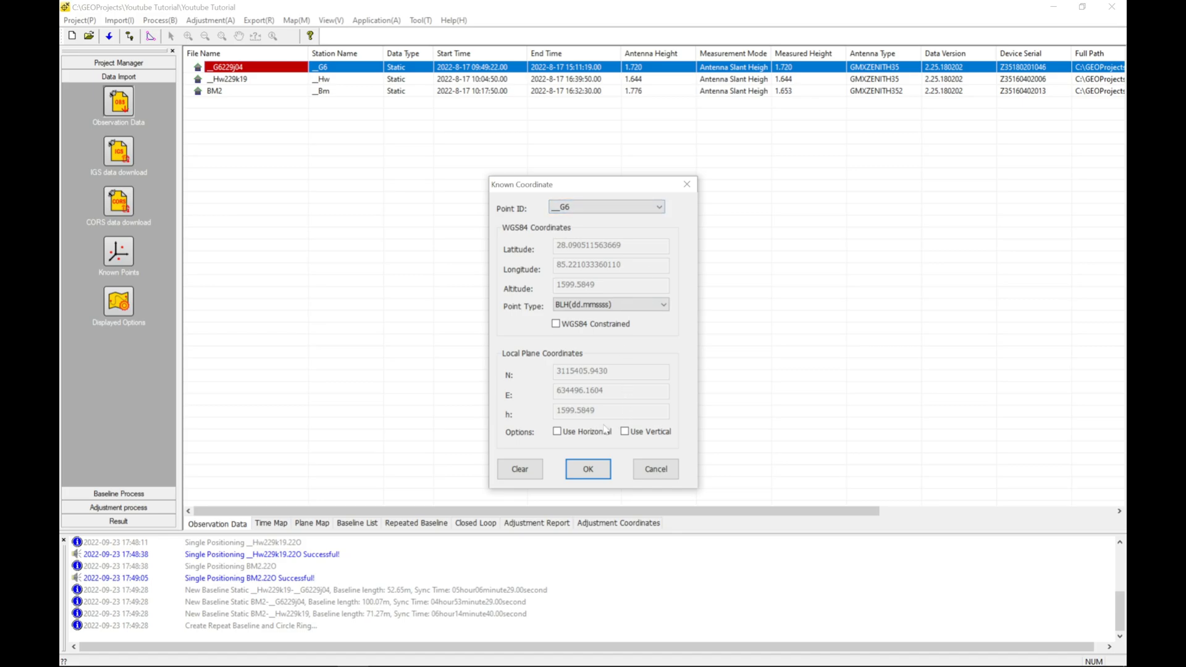
pyautogui.click(579, 434)
pyautogui.click(625, 432)
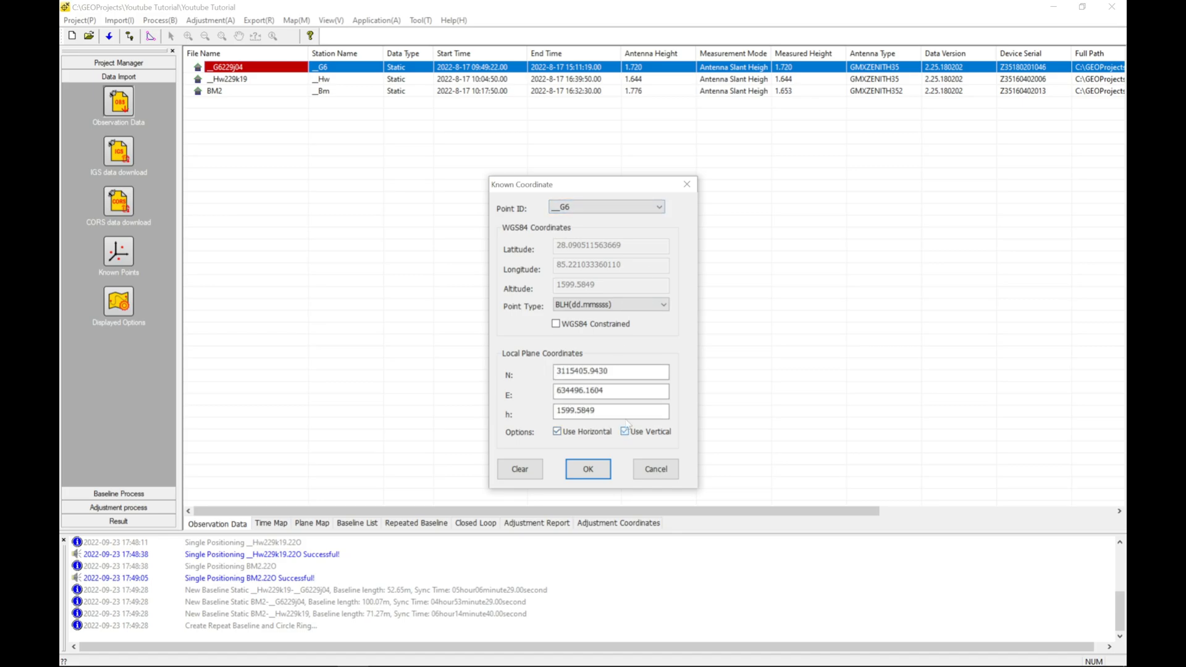
# Set the local plane coordinates of point __G6 to N 3115394.088, E 634732.830 and h 1632.79, and accept them
pyautogui.moveTo(602, 411); pyautogui.dragTo(519, 409)
pyautogui.press('BackSpace')
pyautogui.write('1632.79')
pyautogui.hotkey('shift', 'Tab')
pyautogui.press('BackSpace')
pyautogui.write('634732.830')
pyautogui.hotkey('shift', 'Tab')
pyautogui.press('BackSpace')
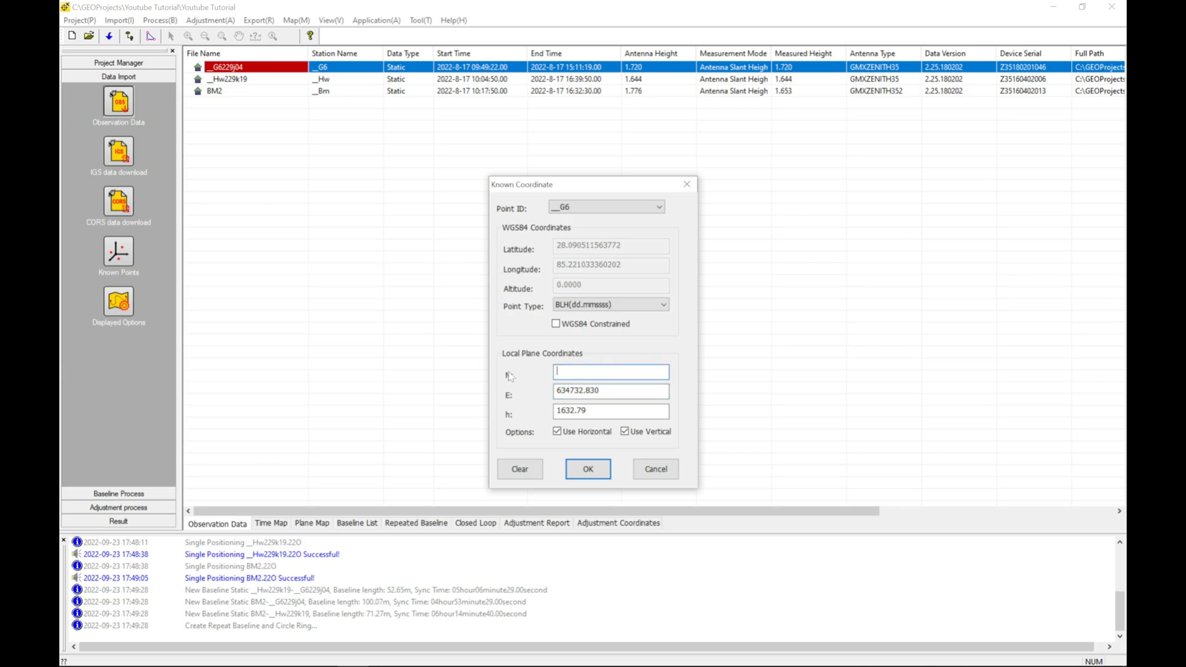
pyautogui.write('3115394.088')
pyautogui.click(588, 469)
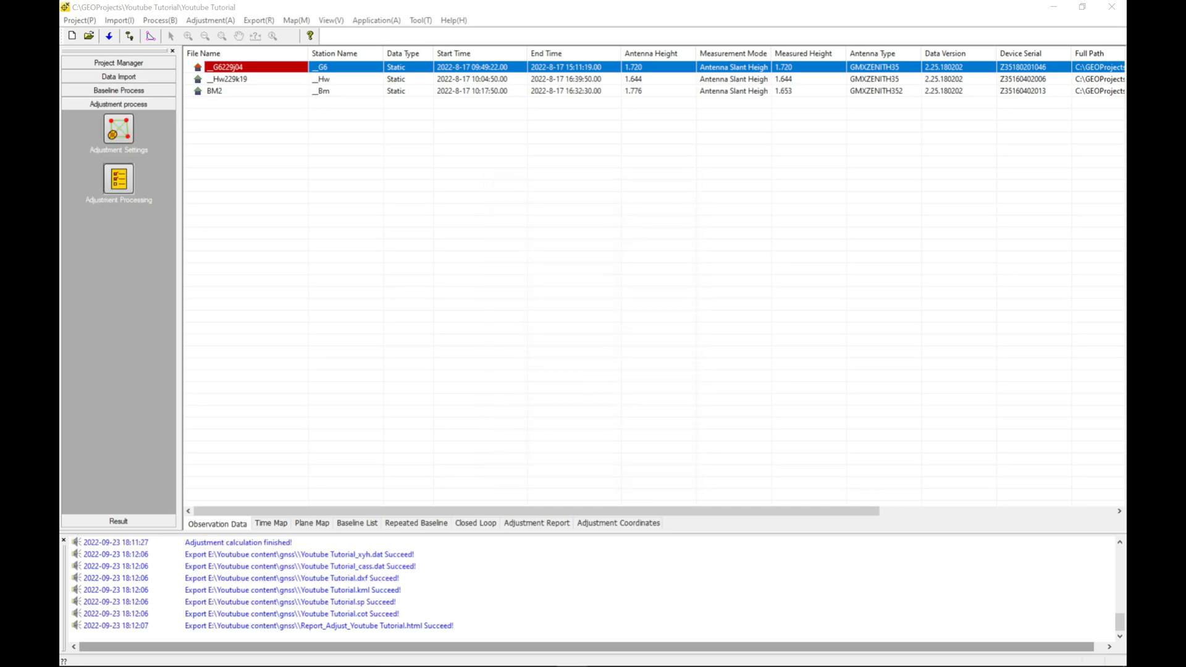
pyautogui.rightClick(232, 76)
pyautogui.click(266, 81)
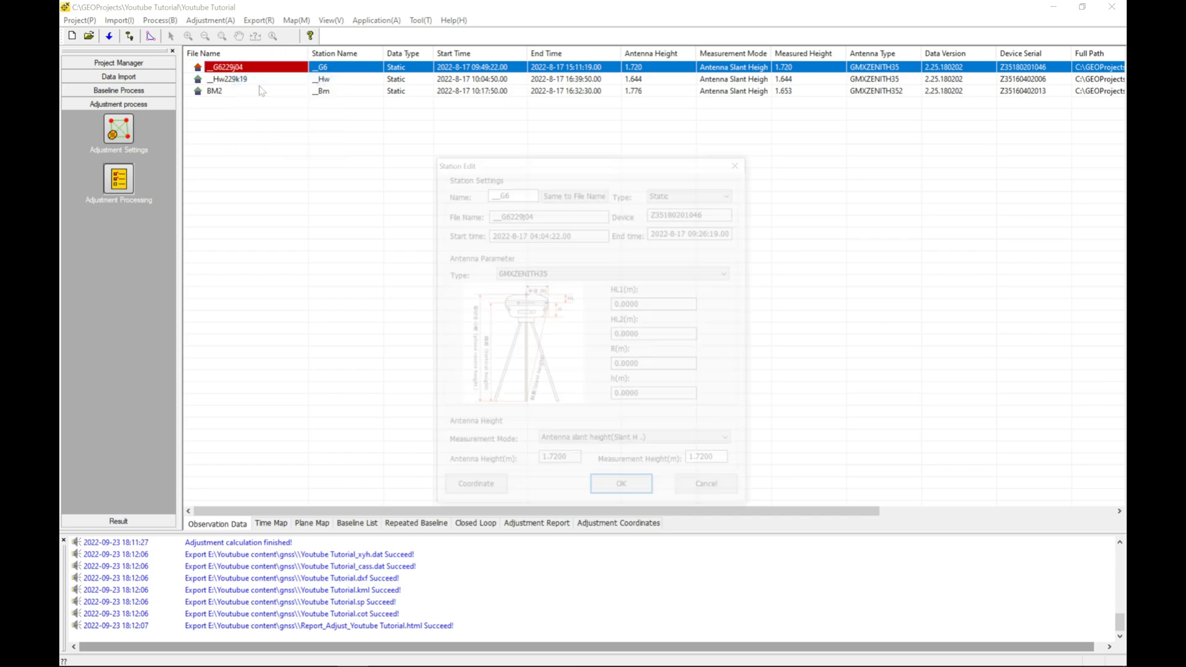
pyautogui.press('BackSpace')
pyautogui.write('g')
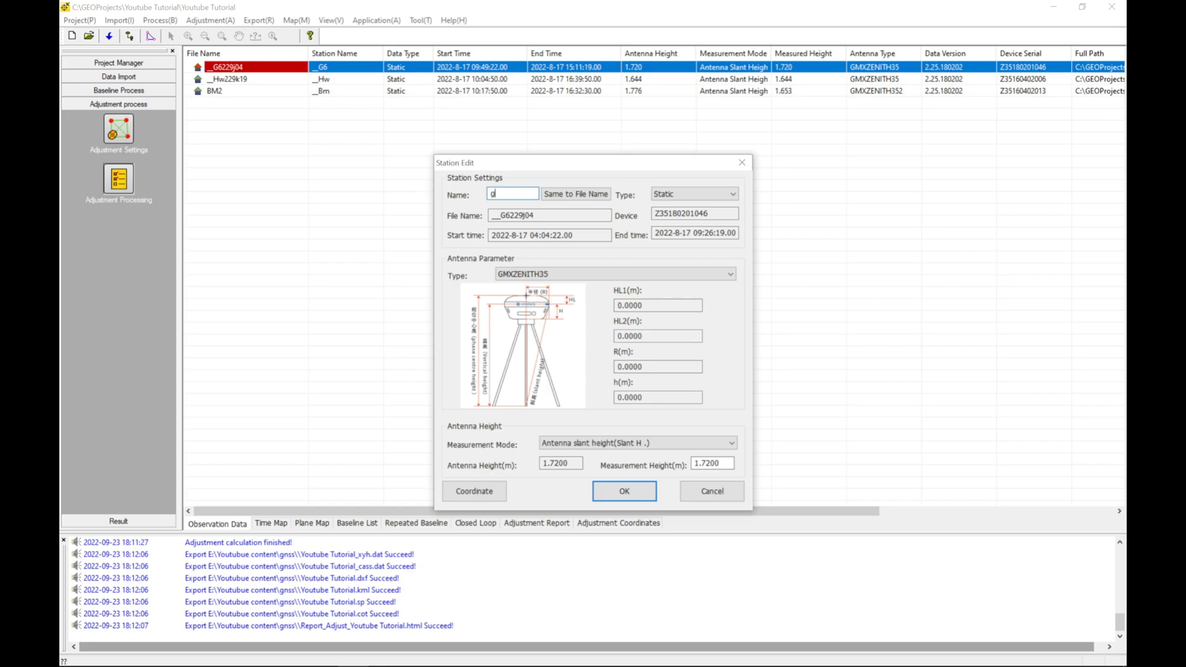
pyautogui.write('6 stati')
pyautogui.hotkey('ctrl', 'a')
pyautogui.press('BackSpace')
pyautogui.moveTo(722, 463); pyautogui.dragTo(592, 452)
pyautogui.press('Right')
pyautogui.press('BackSpace')
pyautogui.press('BackSpace')
pyautogui.press('BackSpace')
pyautogui.click(675, 442)
pyautogui.click(675, 443)
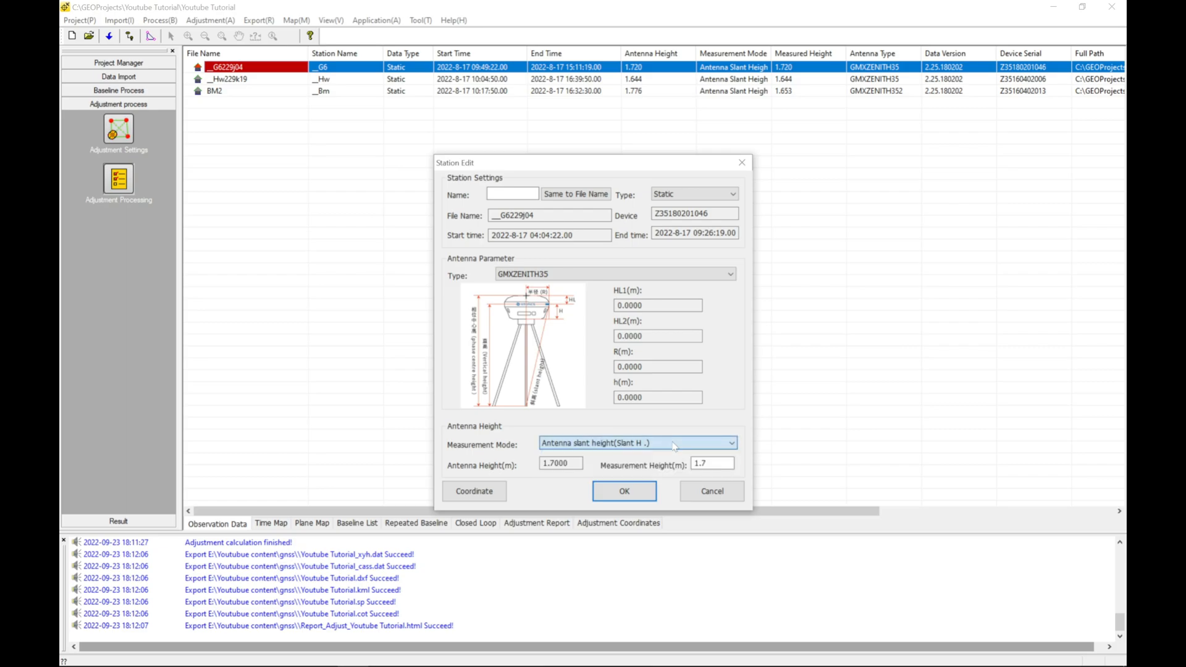
pyautogui.click(715, 492)
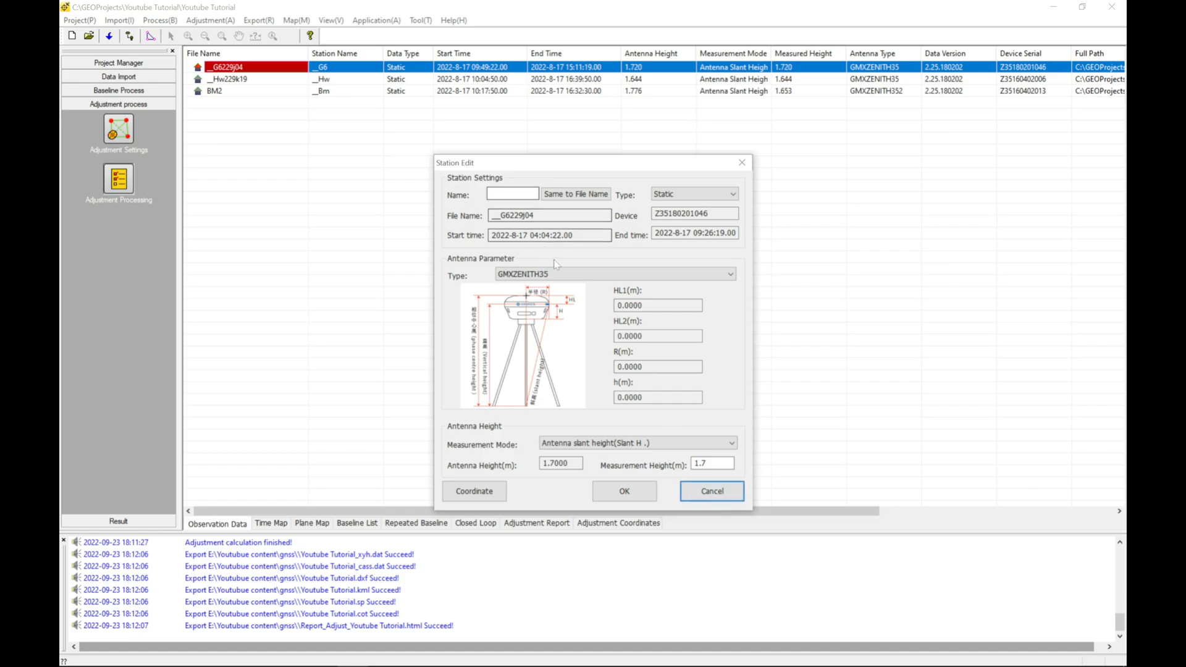
pyautogui.click(565, 276)
pyautogui.press('g')
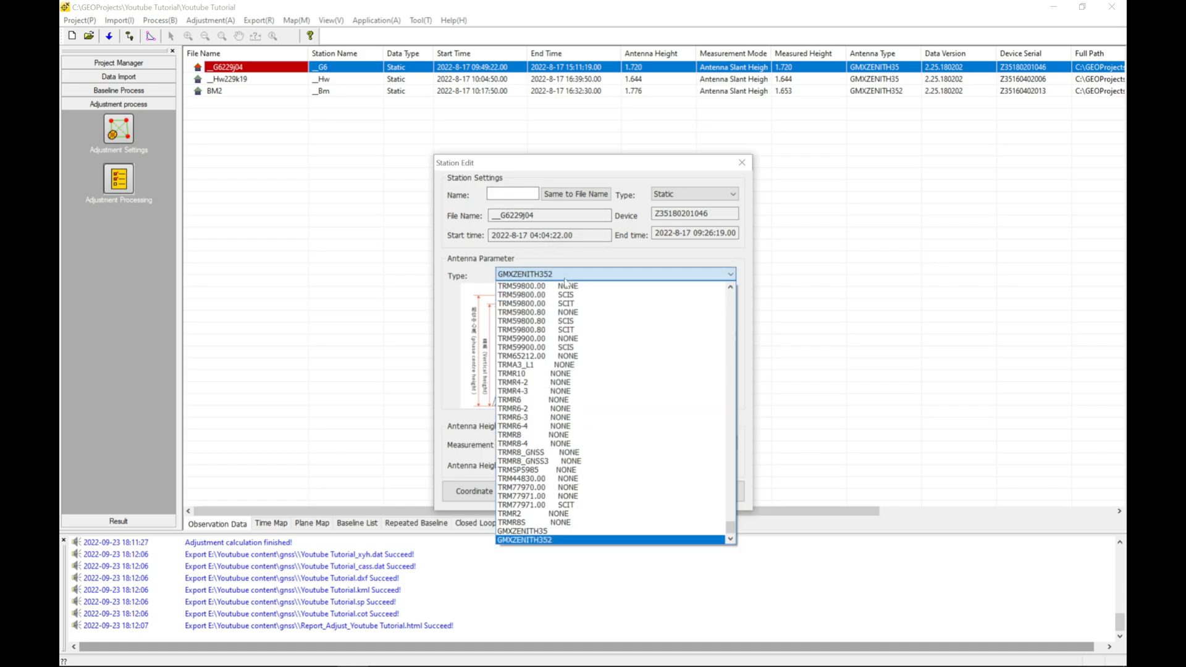
pyautogui.press('n')
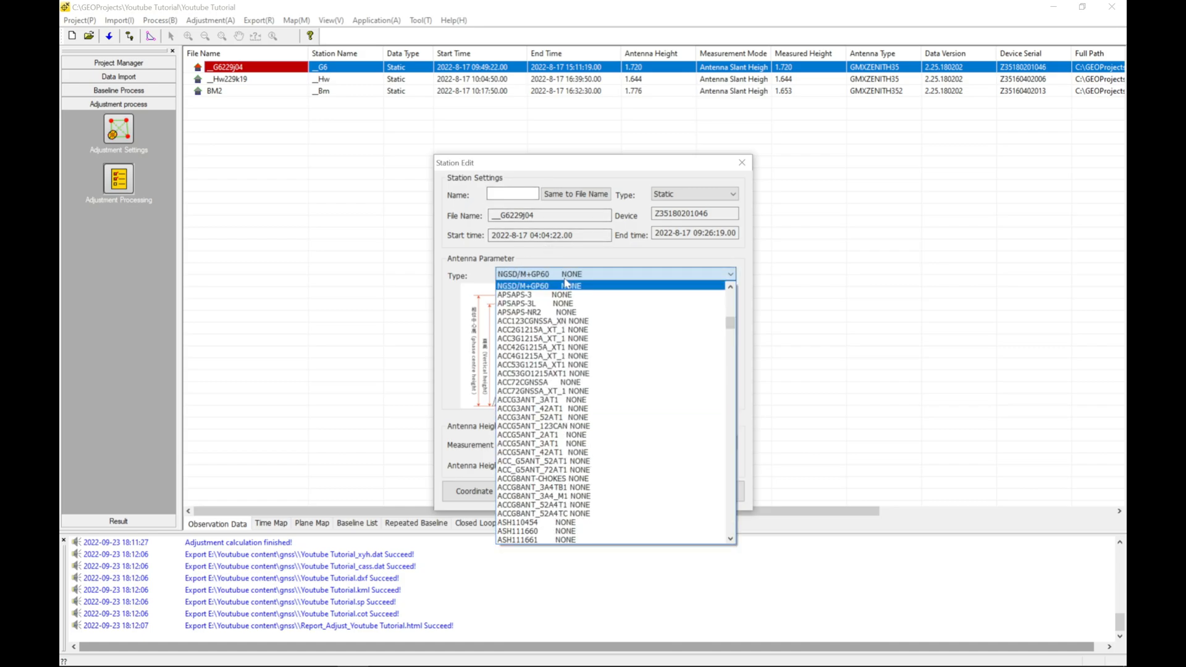
pyautogui.press('g')
pyautogui.press('g')
pyautogui.press('g')
pyautogui.press('Up')
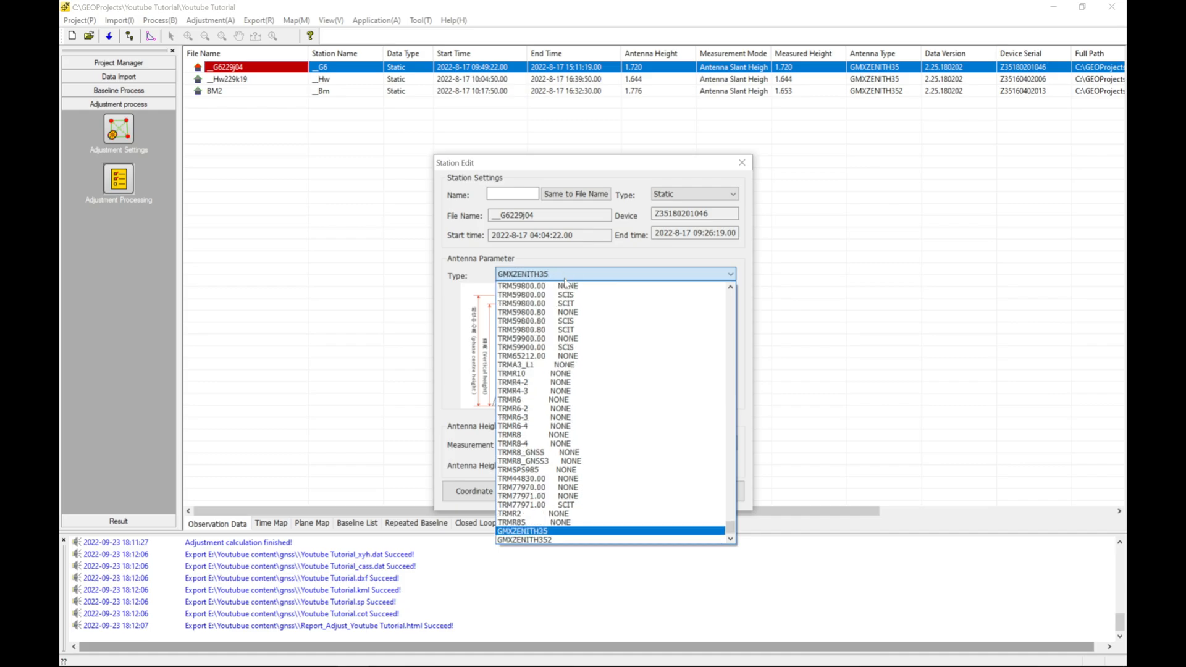
pyautogui.press('Return')
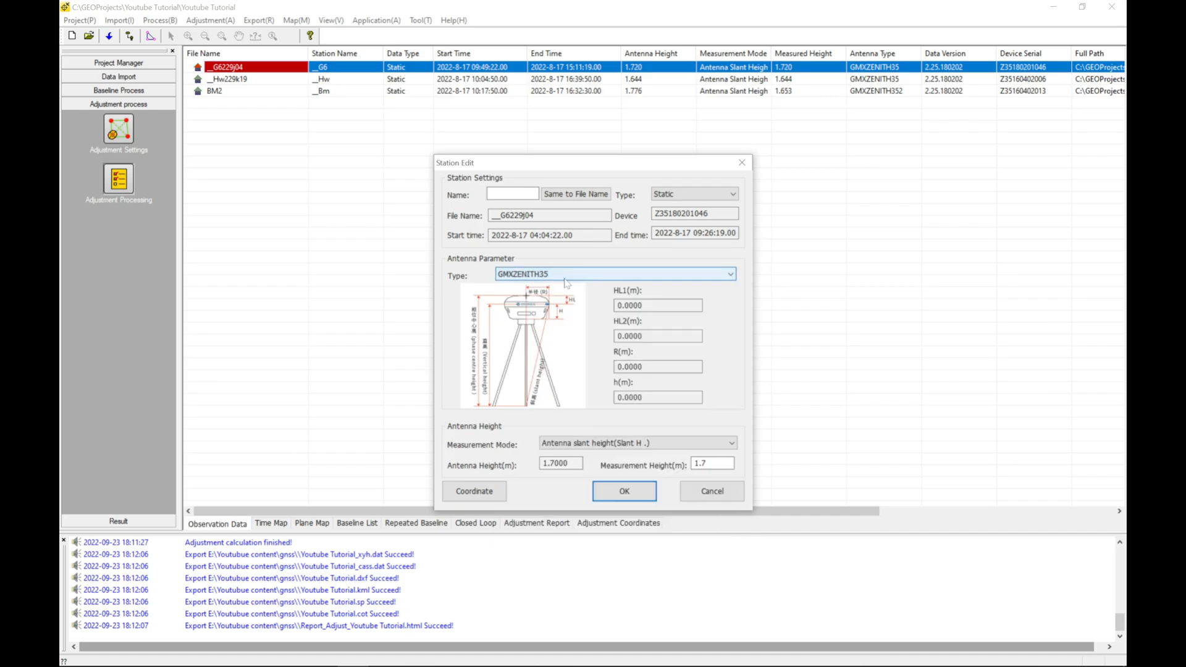
pyautogui.click(564, 279)
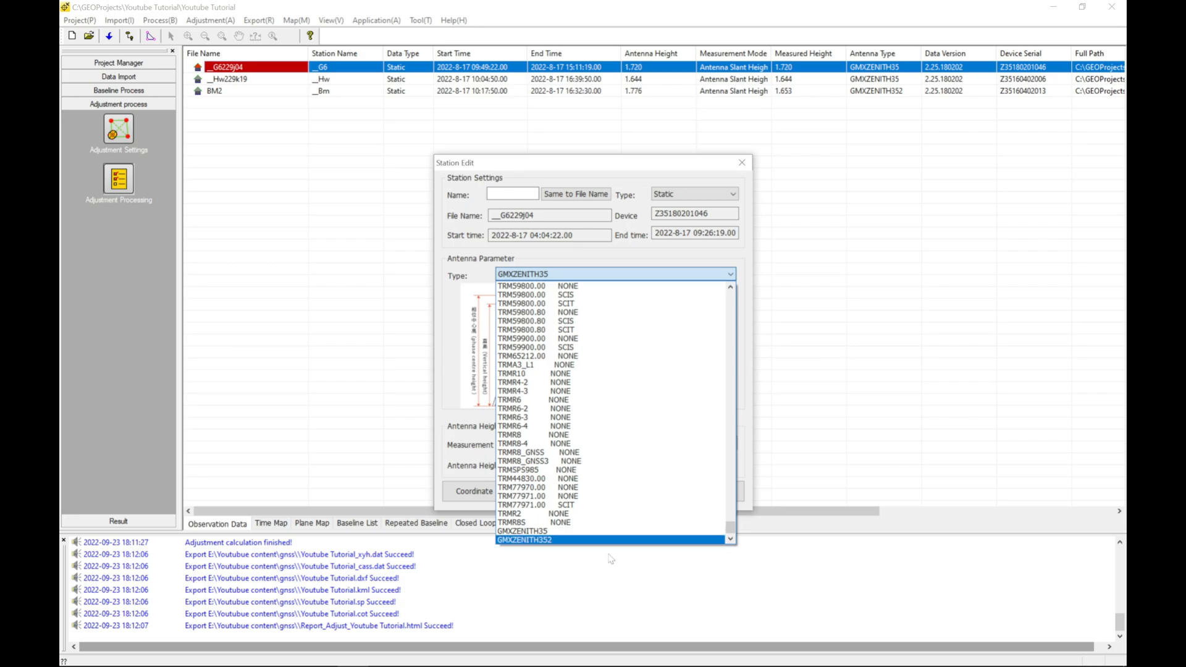
pyautogui.click(574, 540)
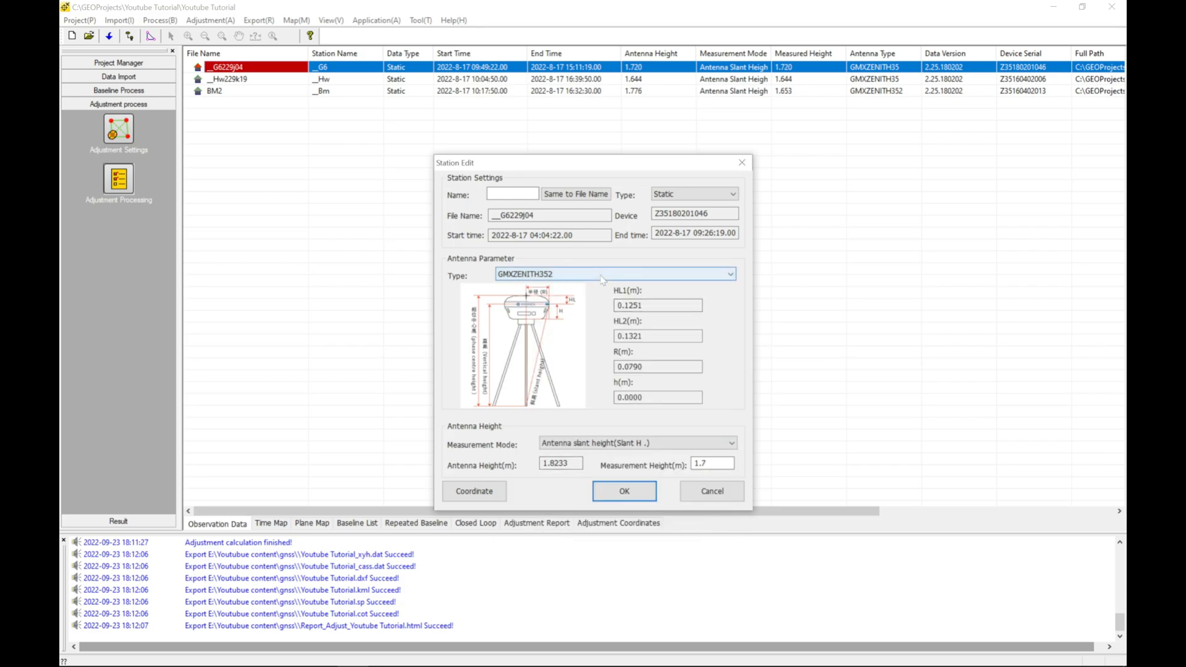
pyautogui.click(722, 493)
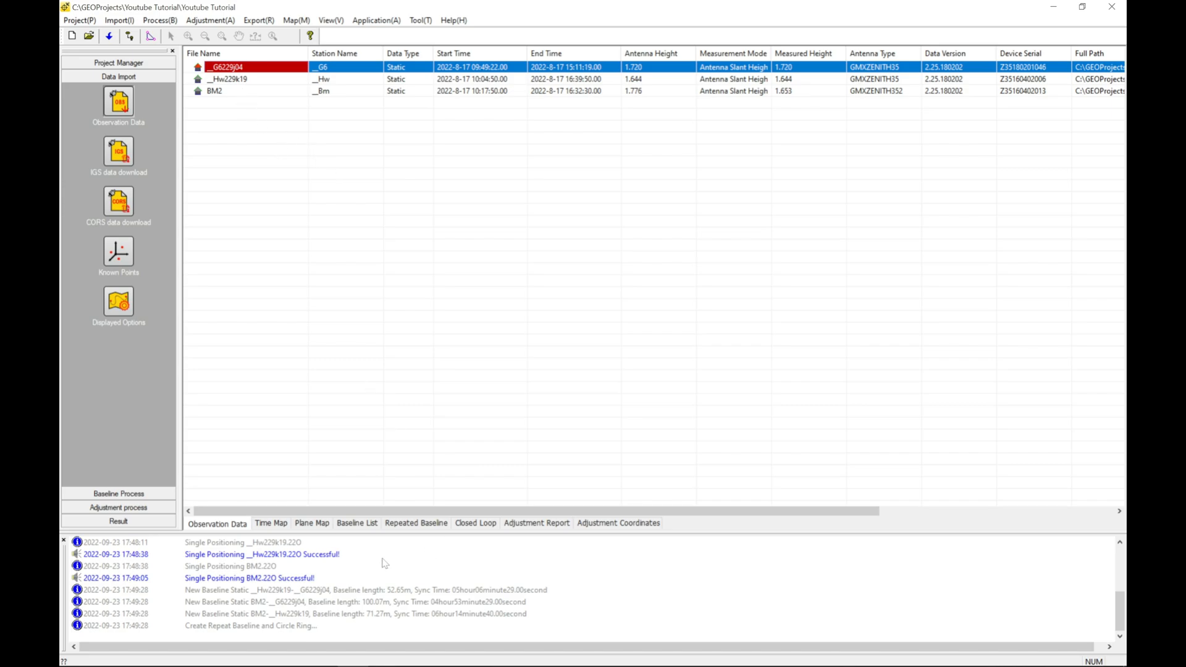
# Check the time map, and set the static baseline processing options to cut-off angle 15° and epoch interval 1 s
pyautogui.click(287, 524)
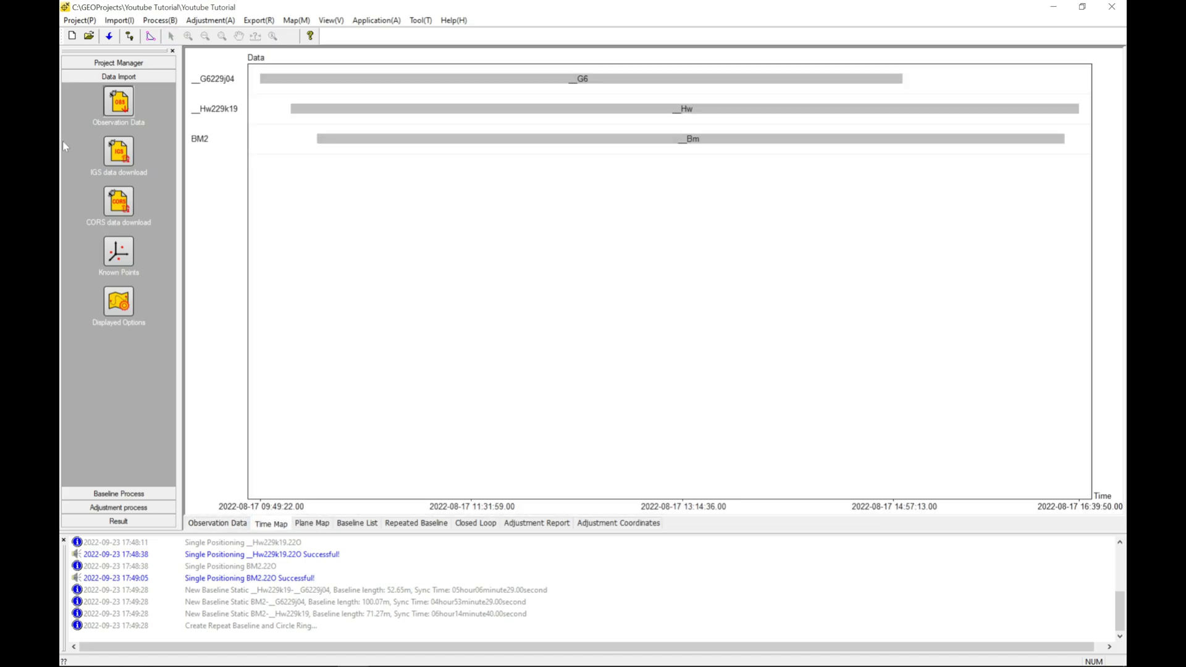
pyautogui.click(127, 494)
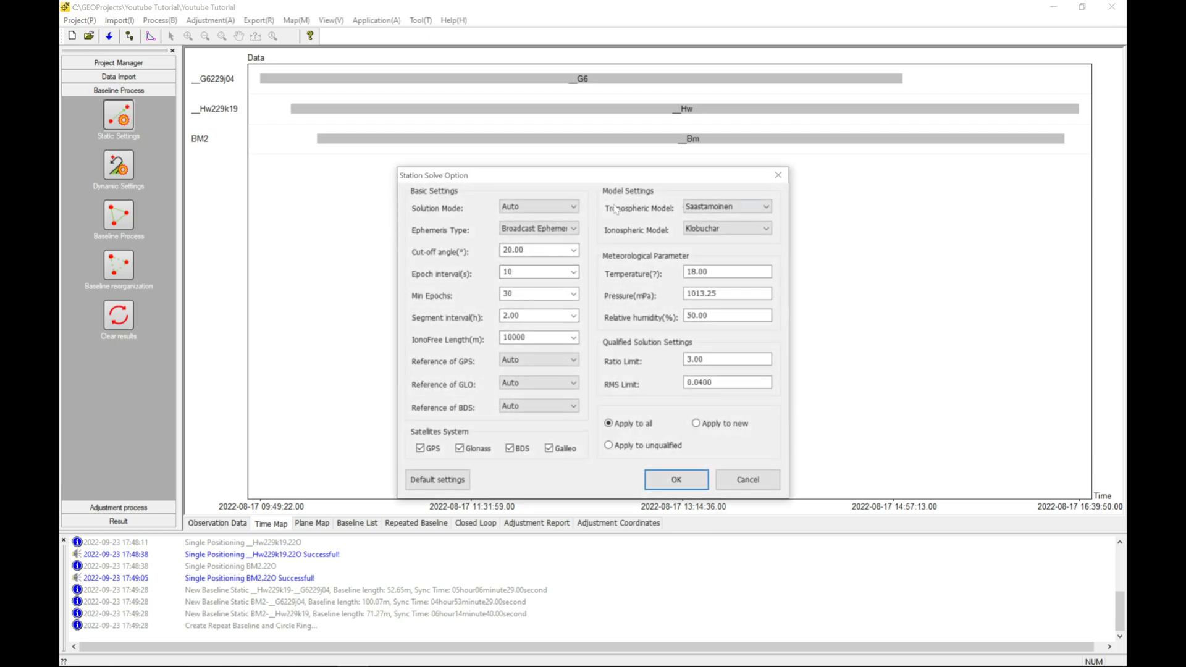
pyautogui.click(710, 207)
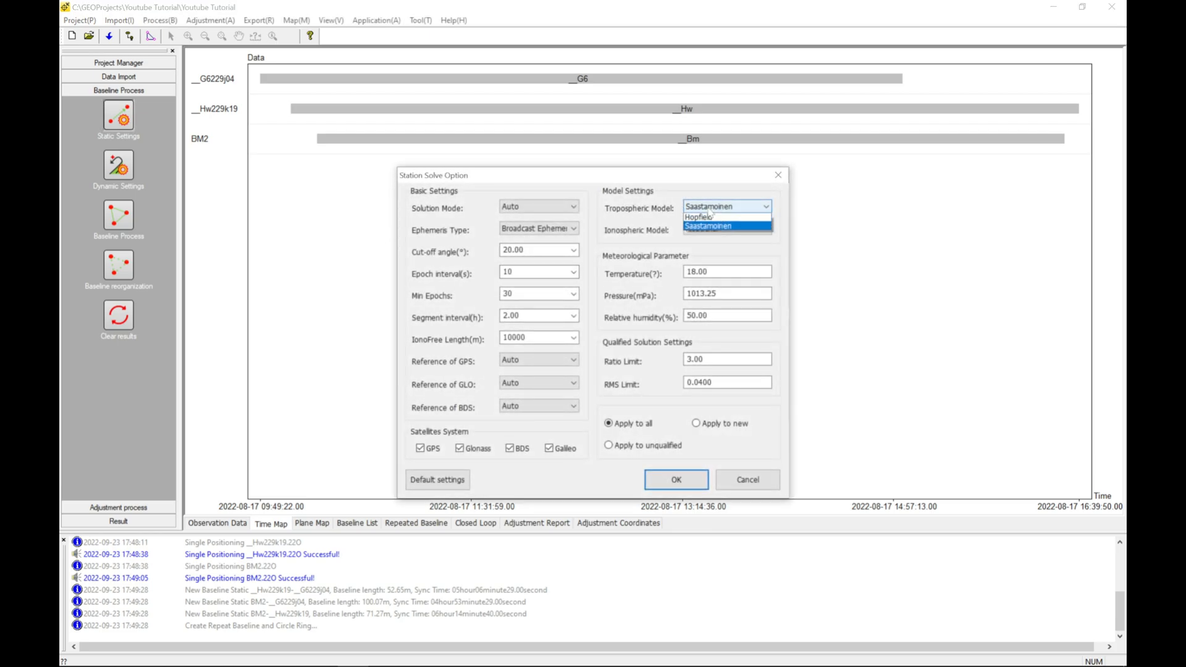
pyautogui.click(710, 210)
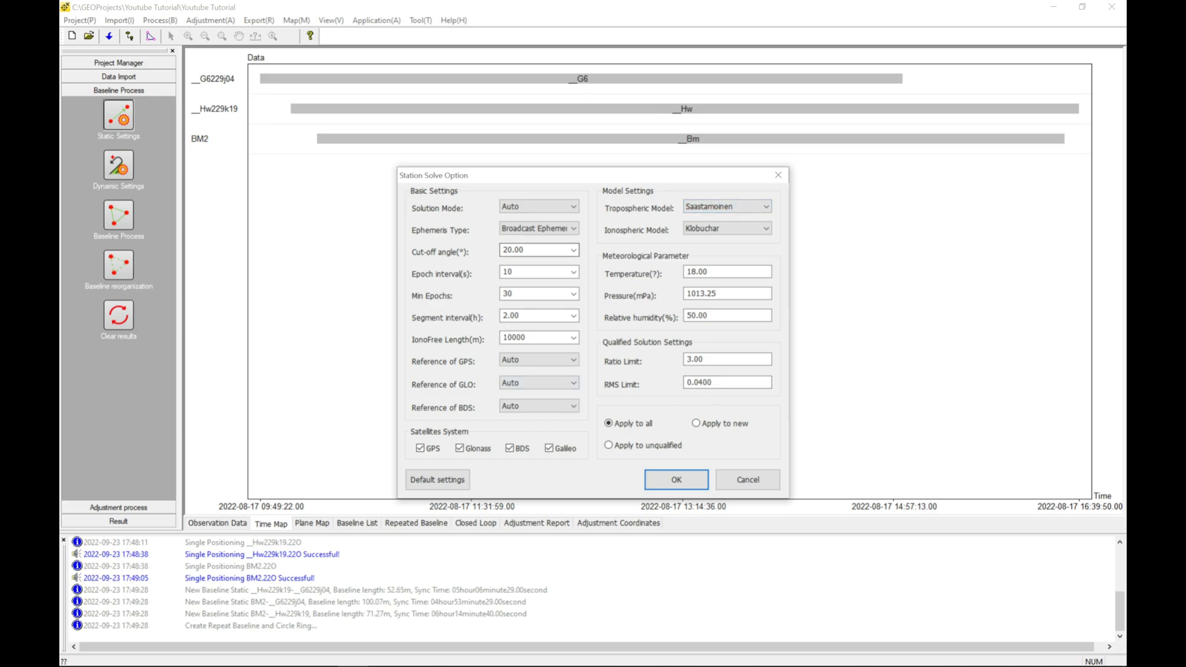
pyautogui.click(573, 250)
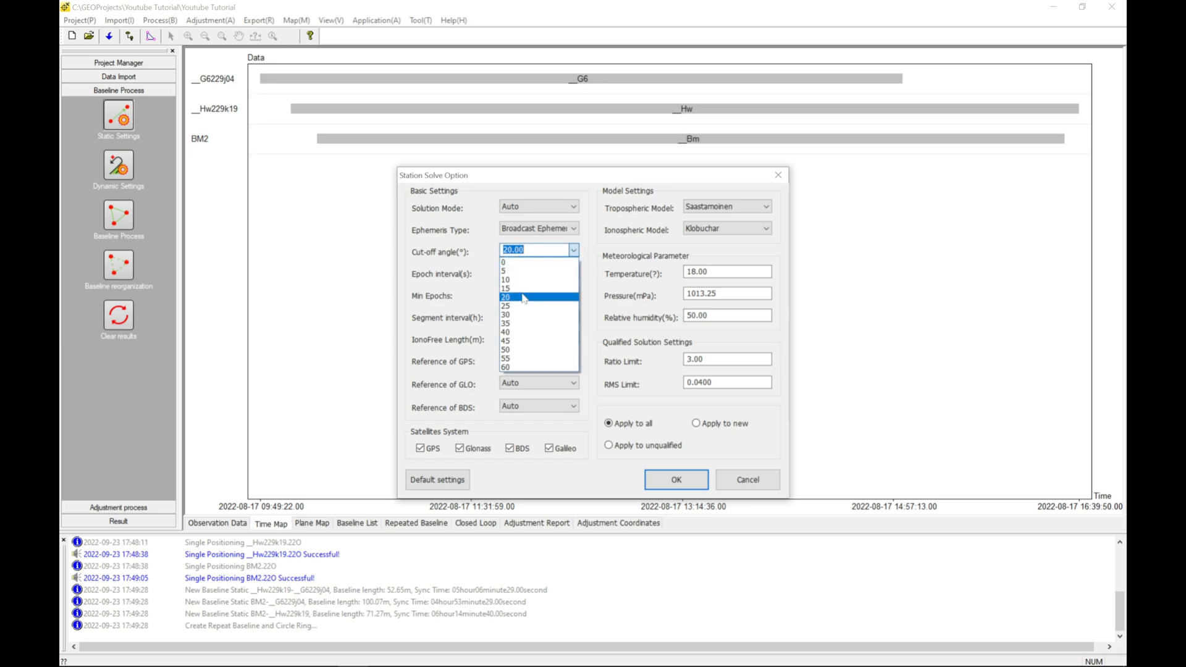
pyautogui.click(520, 289)
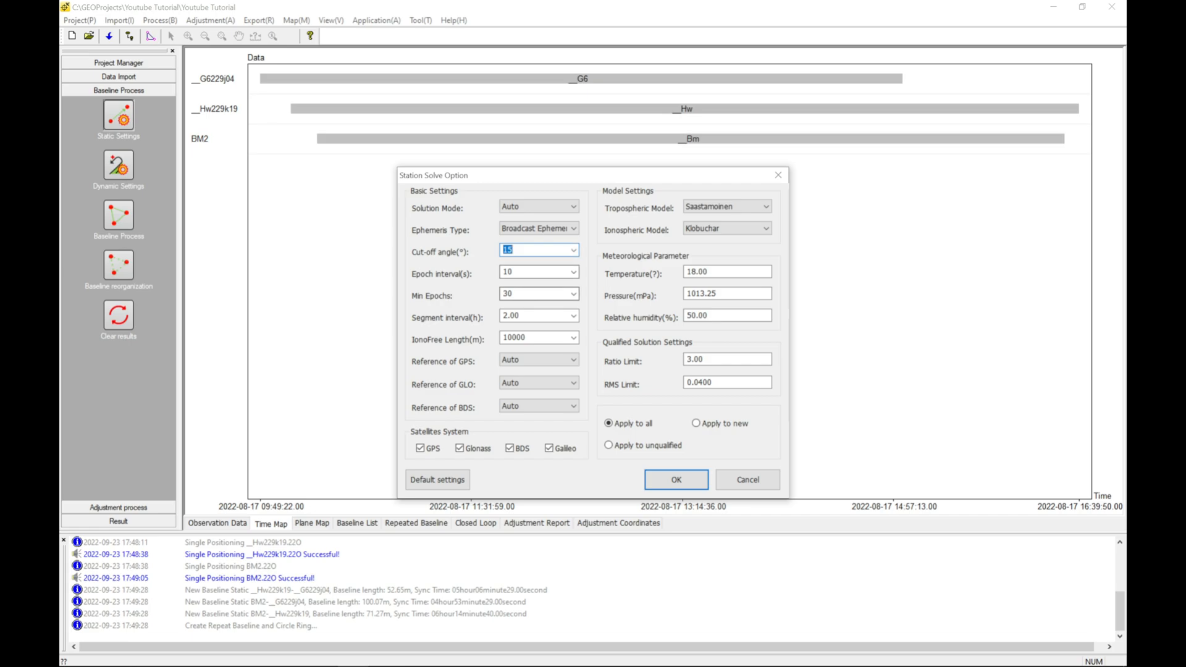
pyautogui.press('Tab')
pyautogui.write('1')
pyautogui.click(677, 478)
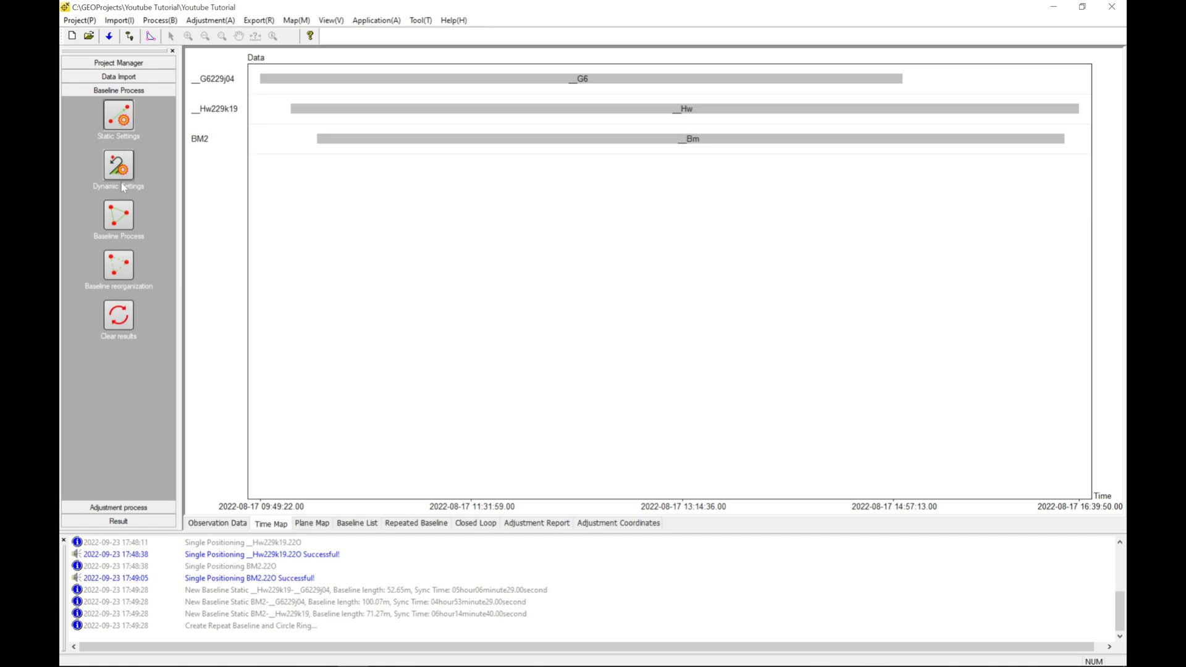
# Process all baselines and review the results in the plane map, time map and baseline list
pyautogui.click(125, 221)
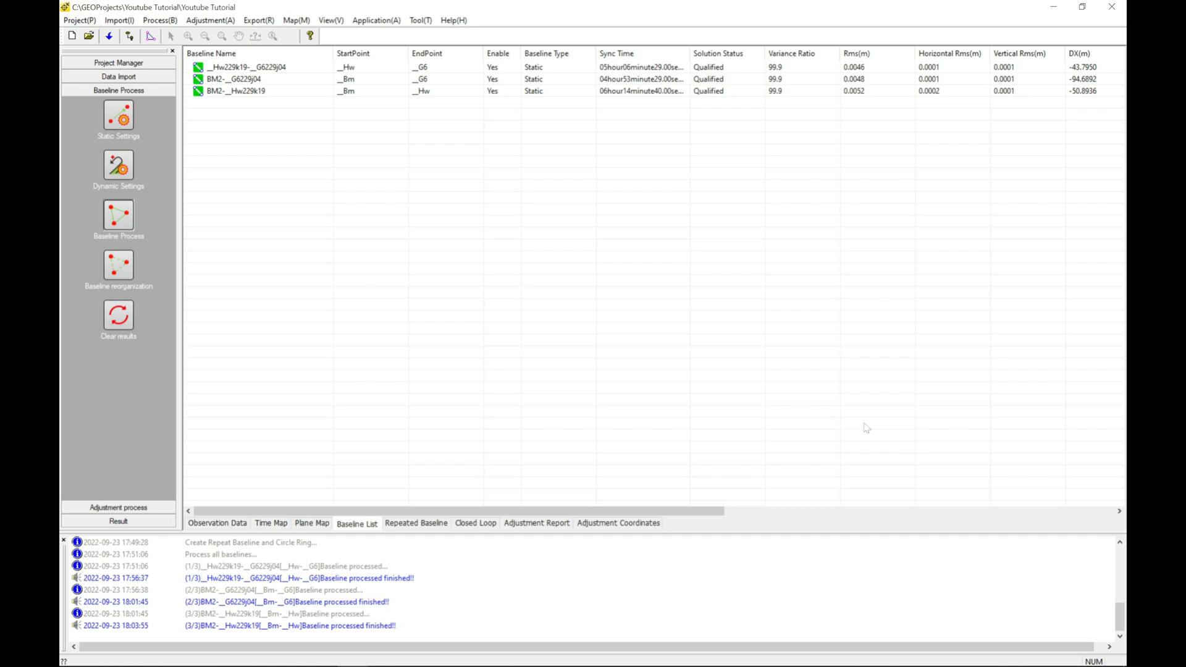
pyautogui.moveTo(1019, 665)
pyautogui.click(313, 524)
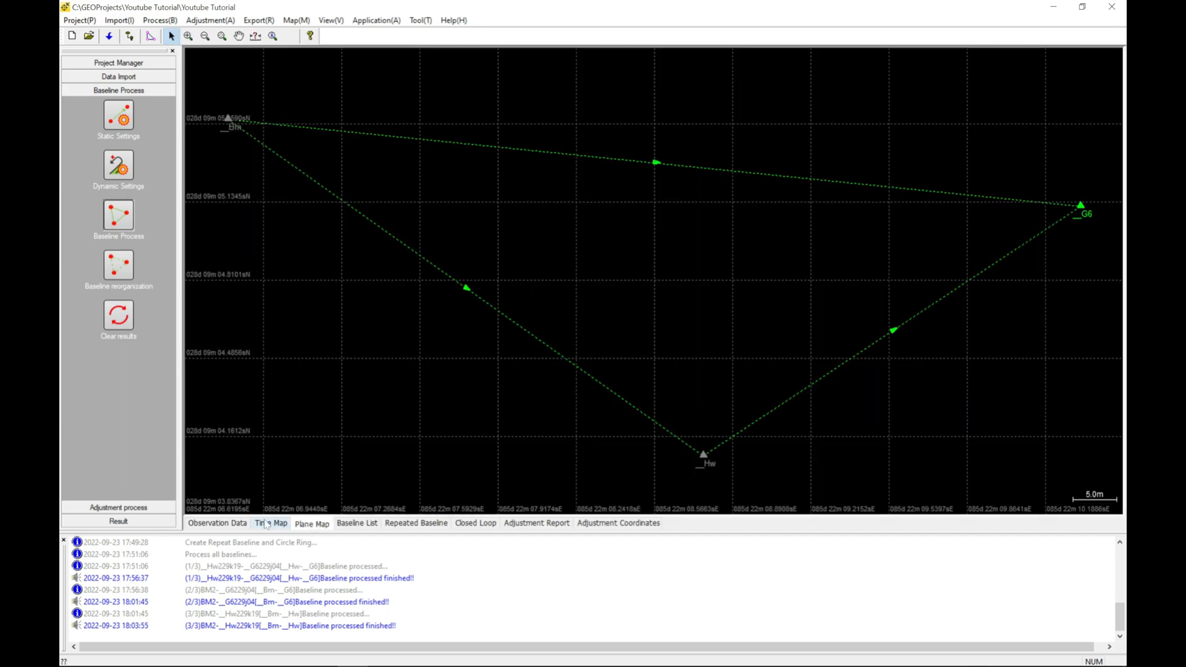
pyautogui.click(265, 525)
pyautogui.click(313, 525)
pyautogui.click(355, 524)
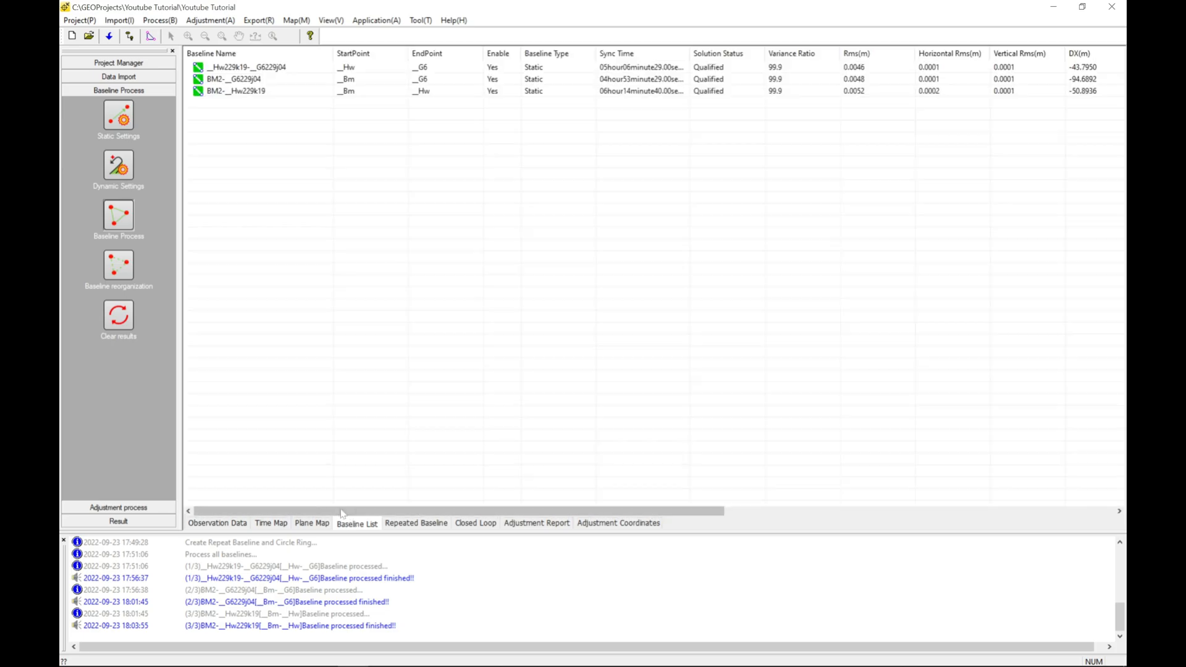
# Open the residual view of the __Hw229k19-__G6229j04 baseline
pyautogui.rightClick(248, 75)
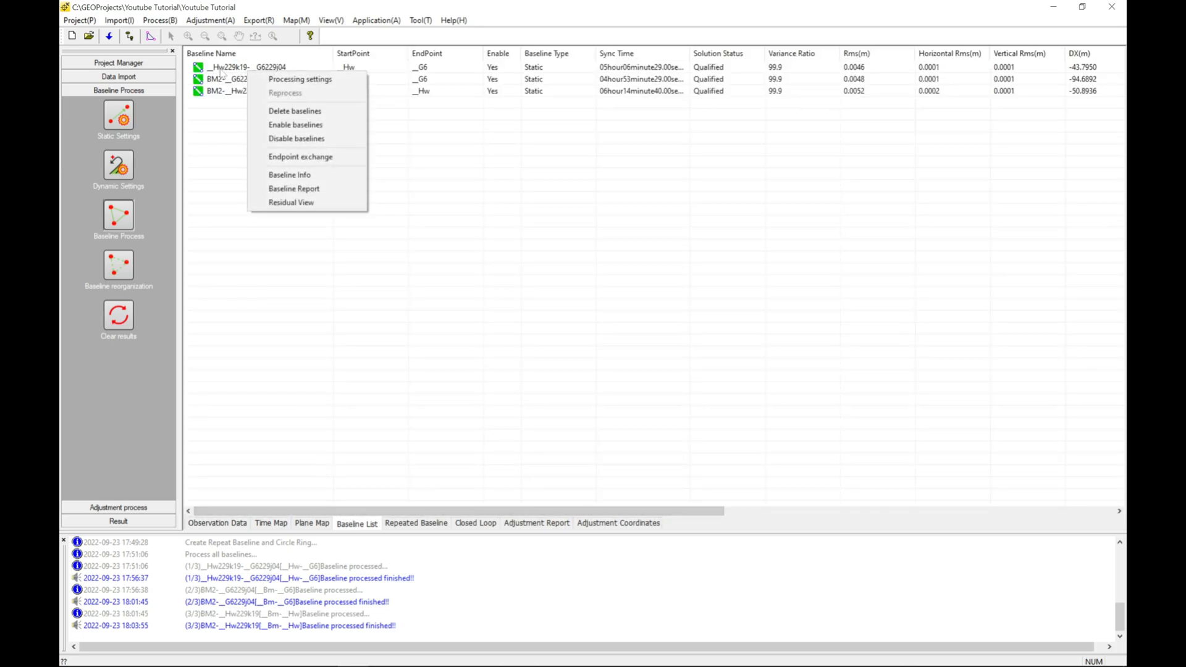
pyautogui.click(222, 71)
pyautogui.rightClick(222, 71)
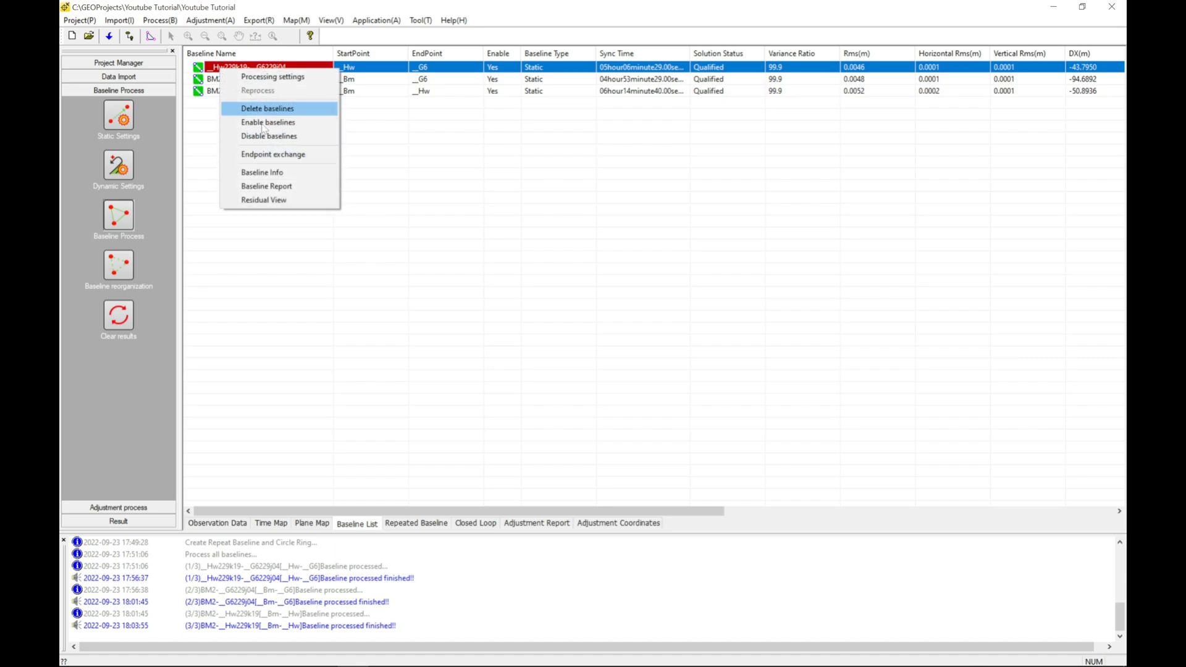
pyautogui.click(293, 201)
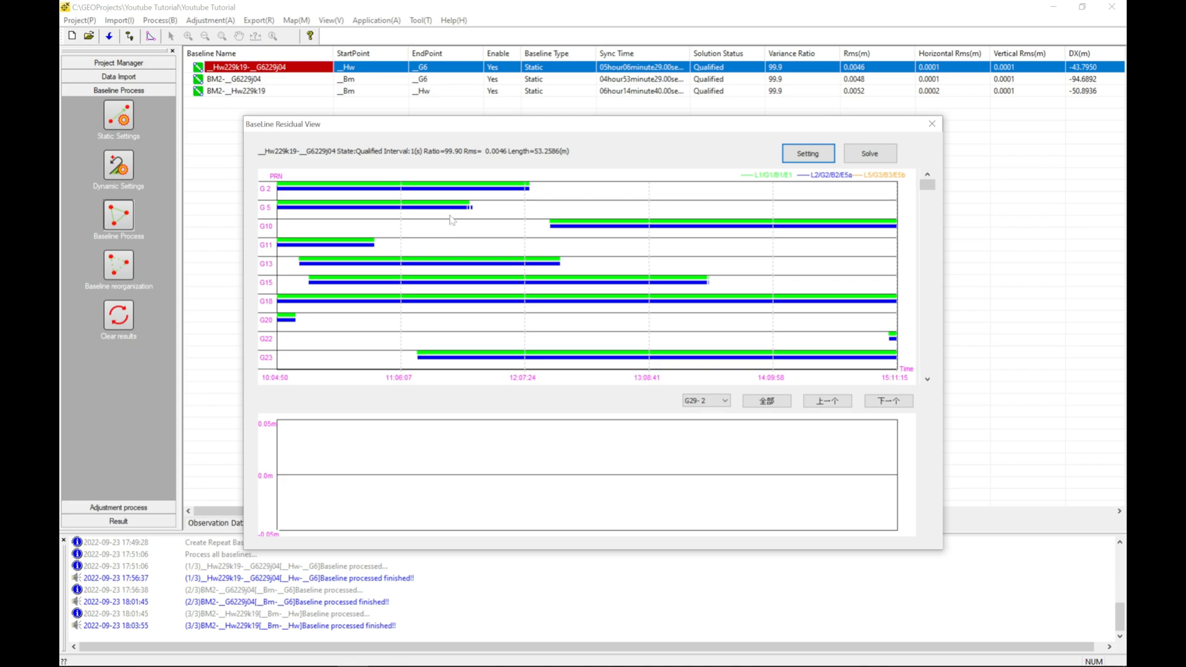
# Exclude the broken signal segments at the ends of satellites G29 and R3 in the baseline residual view
pyautogui.click(476, 210)
pyautogui.click(892, 340)
pyautogui.click(927, 379)
pyautogui.moveTo(927, 379); pyautogui.dragTo(927, 379)
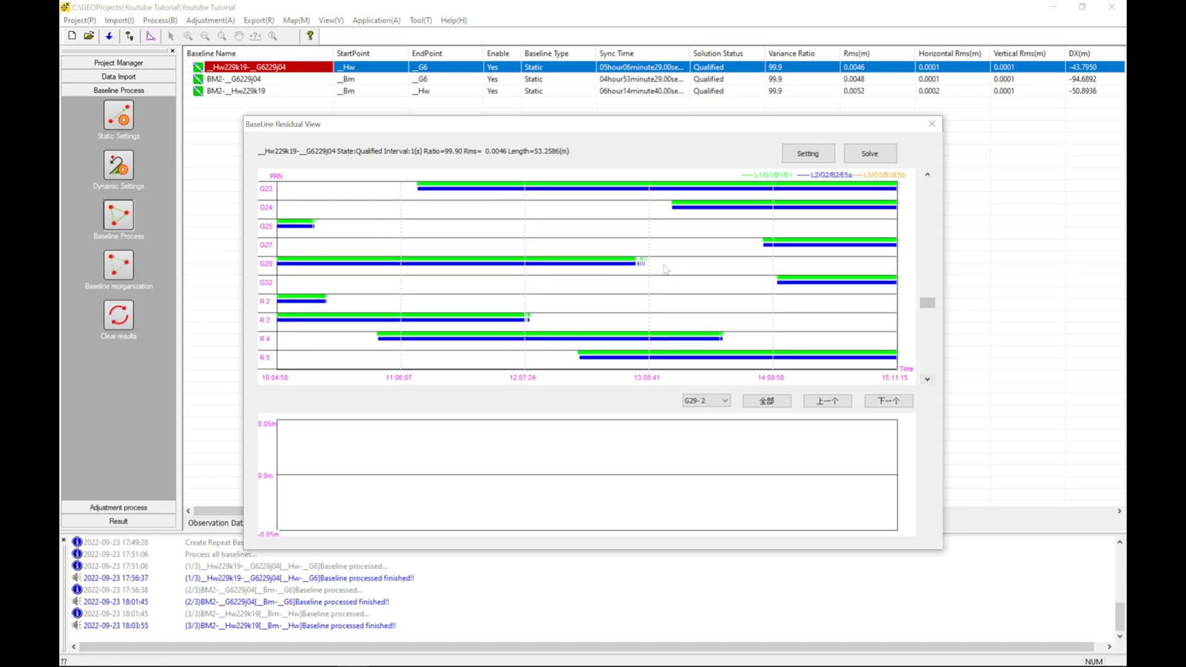
pyautogui.moveTo(701, 266); pyautogui.dragTo(849, 267)
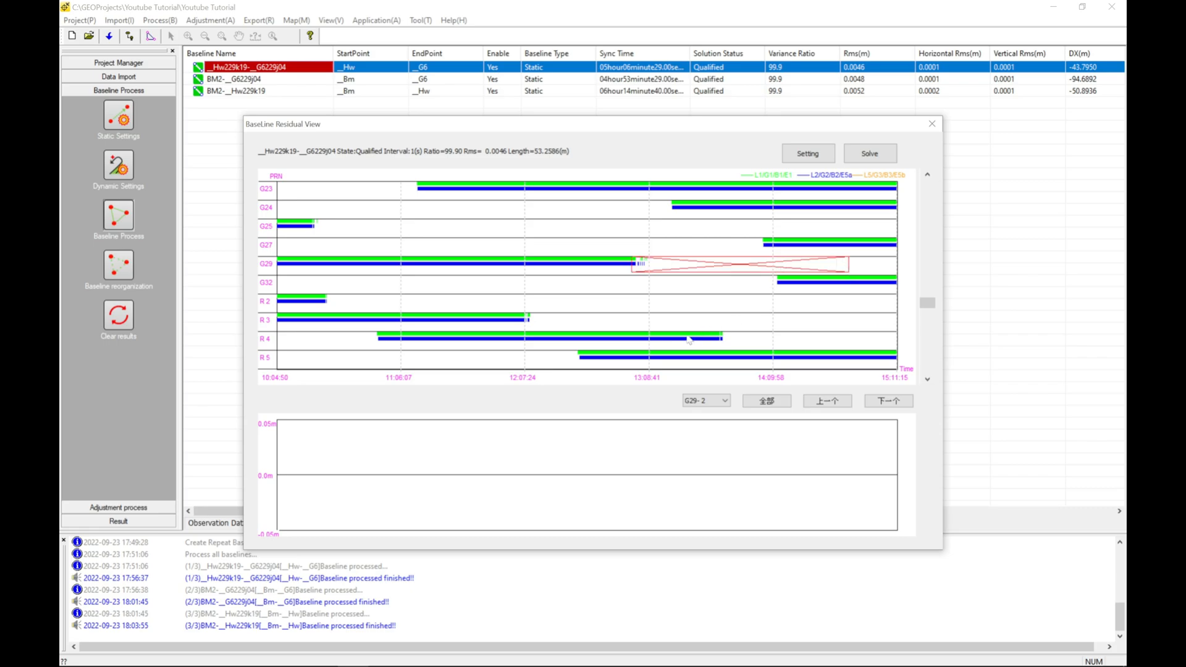
pyautogui.moveTo(520, 321); pyautogui.dragTo(555, 323)
# Exclude the broken end of satellite R18's signal, replacing the first marked area, and re-solve the baseline
pyautogui.moveTo(927, 302); pyautogui.dragTo(937, 386)
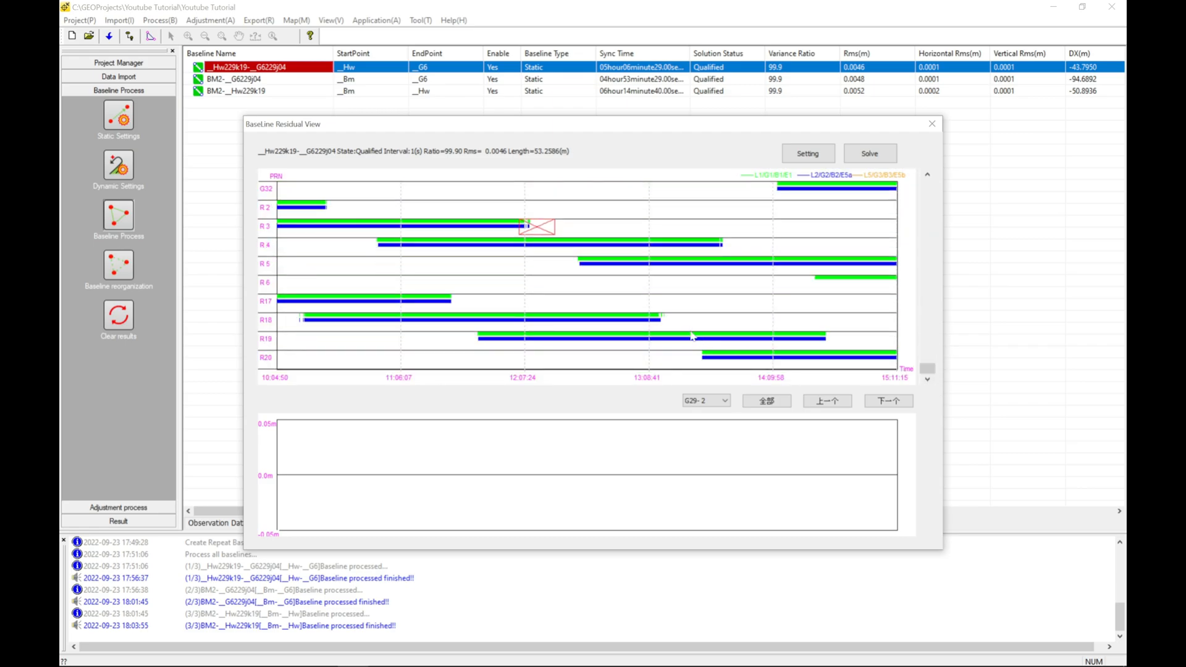
pyautogui.moveTo(653, 314); pyautogui.dragTo(677, 327)
pyautogui.rightClick(677, 322)
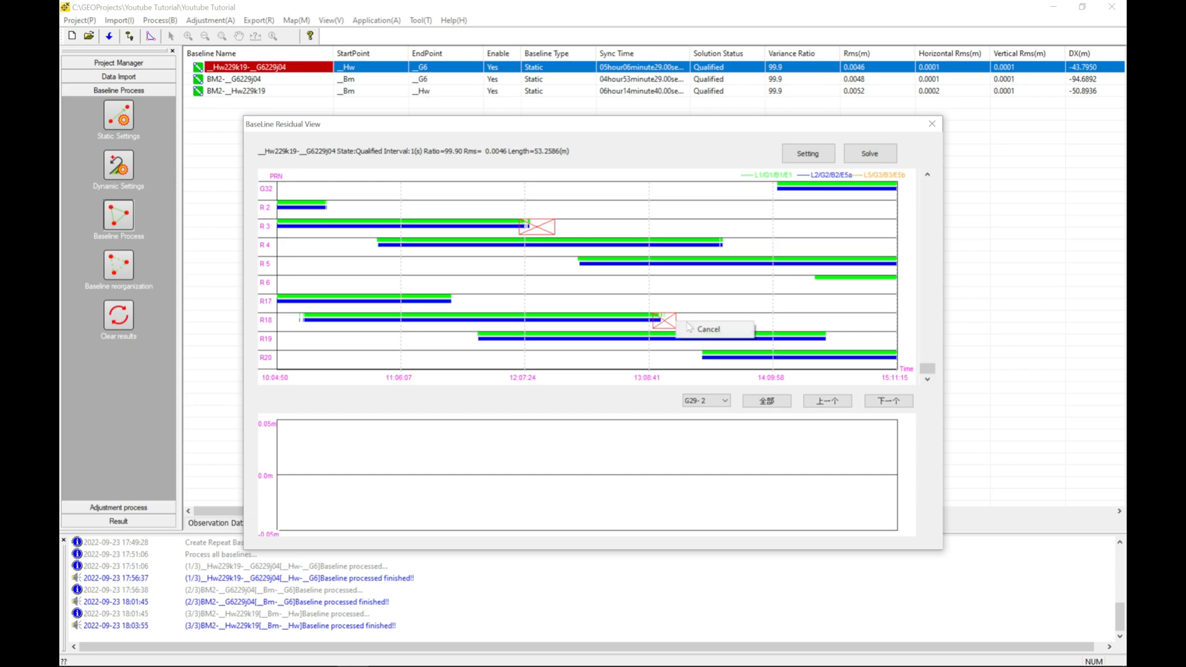
pyautogui.click(691, 331)
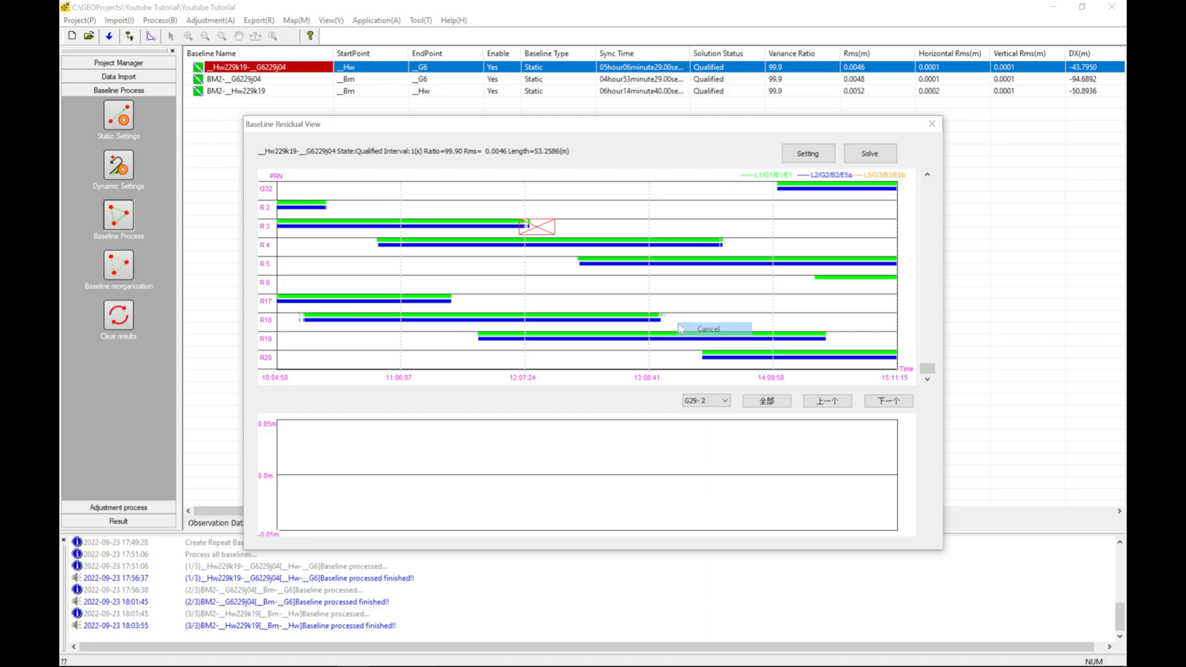
pyautogui.click(669, 324)
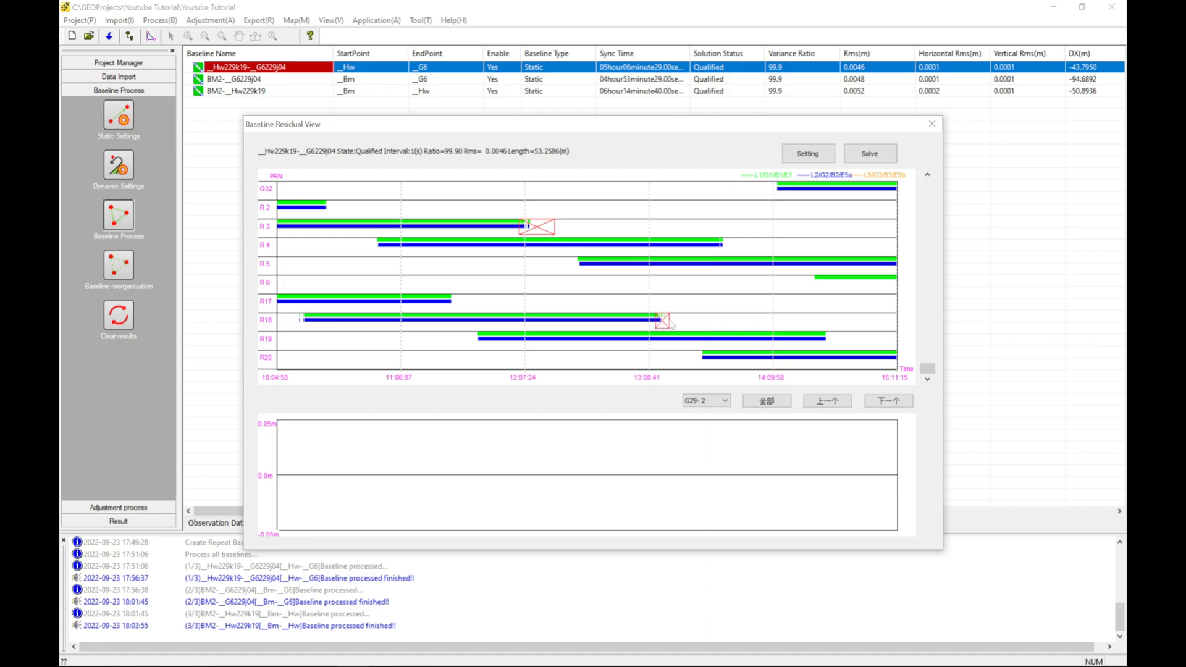
pyautogui.click(863, 159)
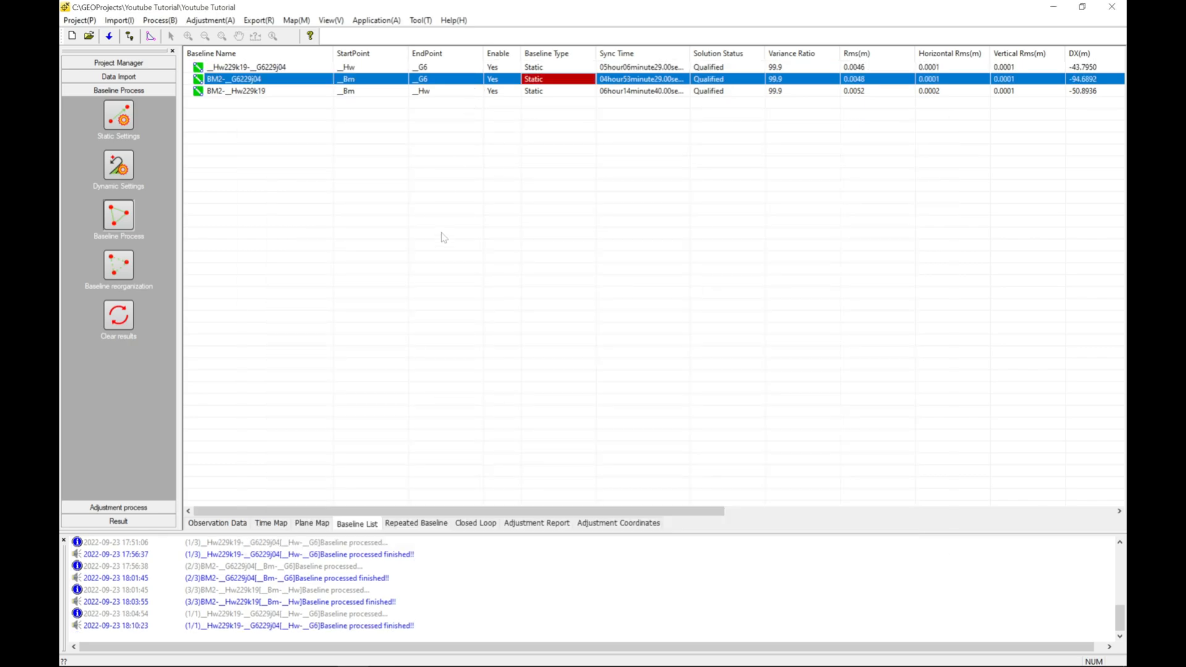
# Review the repeated baselines, closed loop and adjustment report
pyautogui.click(398, 523)
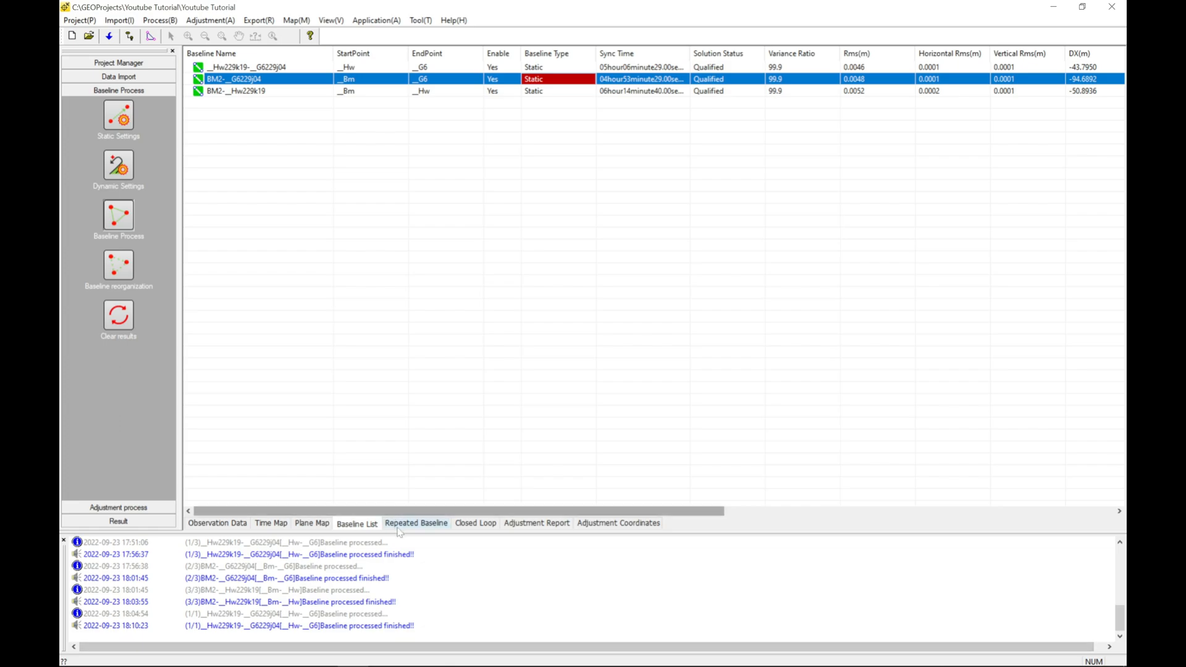
pyautogui.click(488, 529)
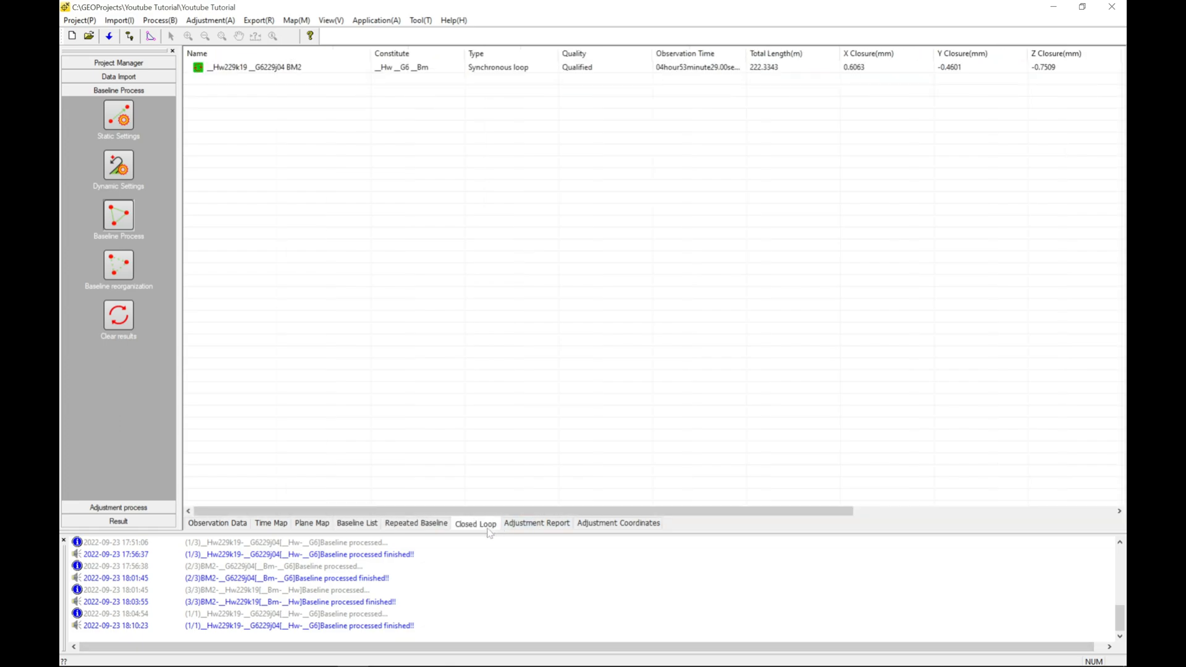
pyautogui.click(528, 532)
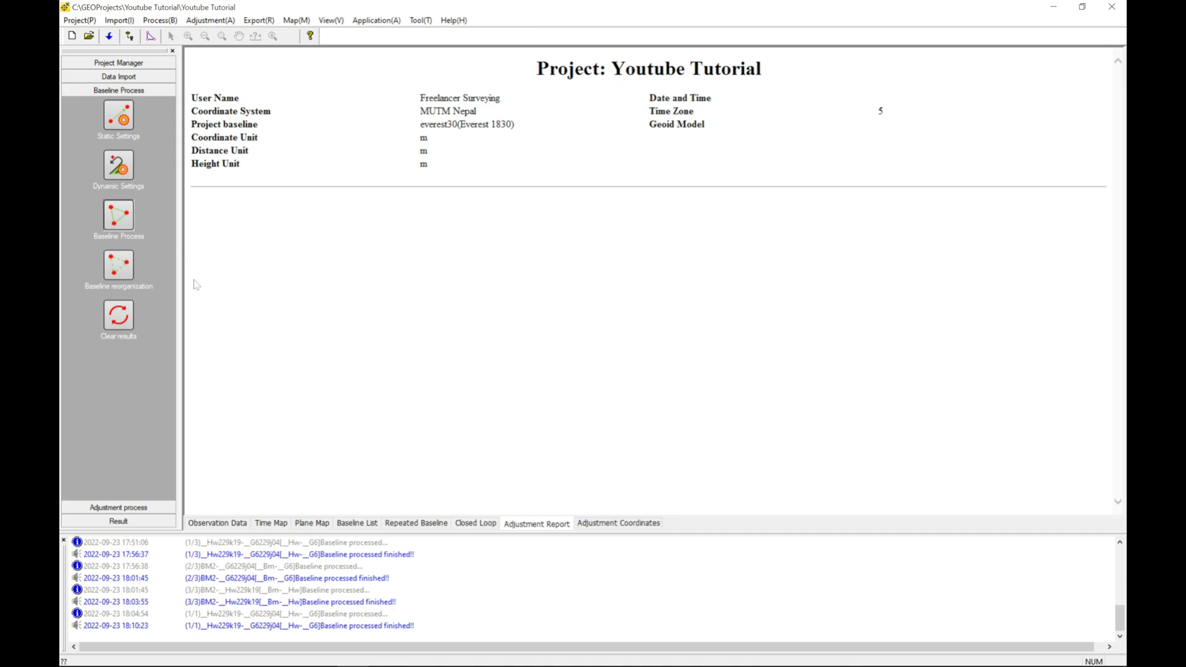
# Confirm the adjustment settings with 10 maximum iterations, Rank Defect, Auto height fitting and 3 sigma test level, and run the network adjustment
pyautogui.click(139, 512)
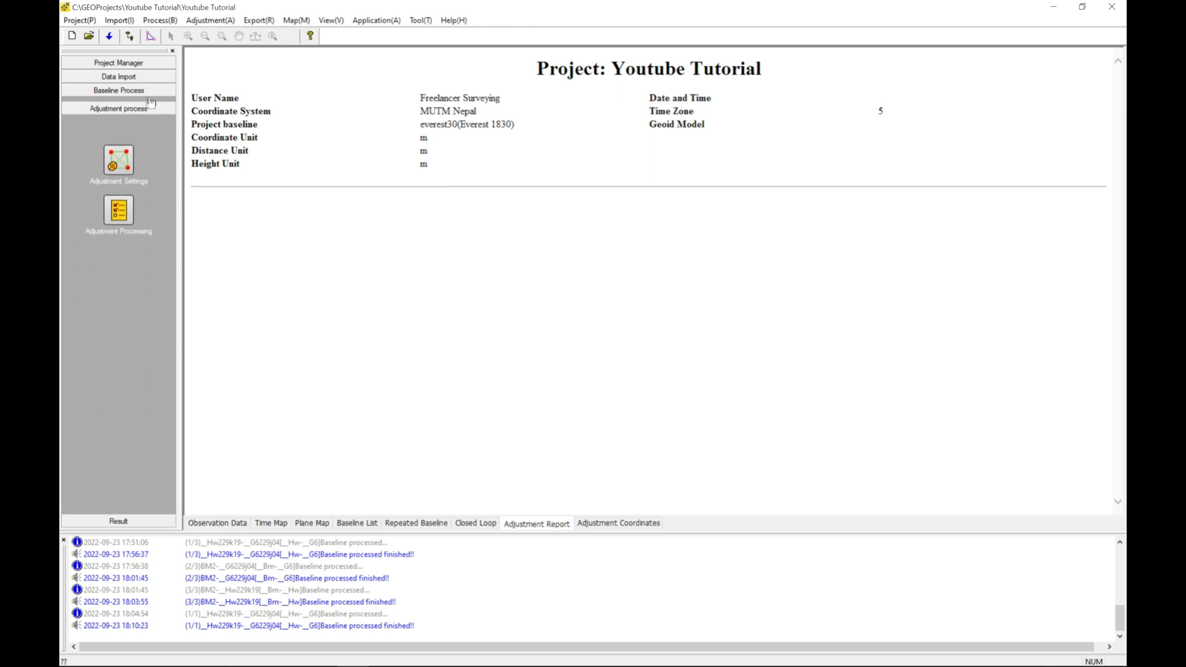
pyautogui.click(115, 137)
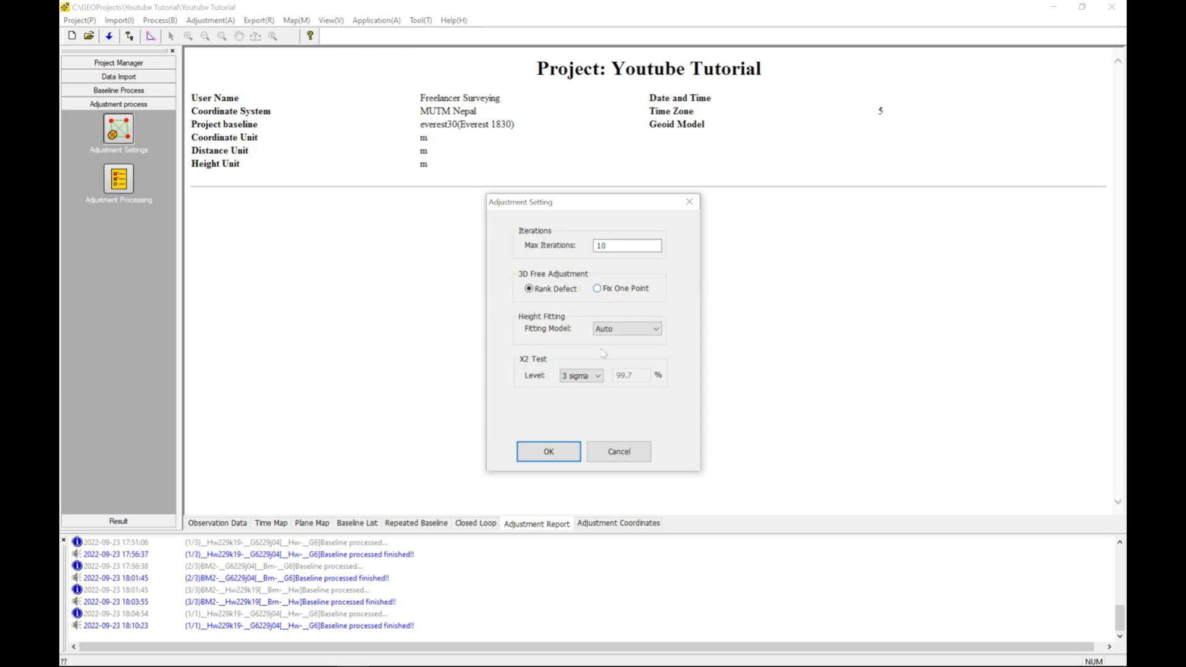
pyautogui.click(621, 334)
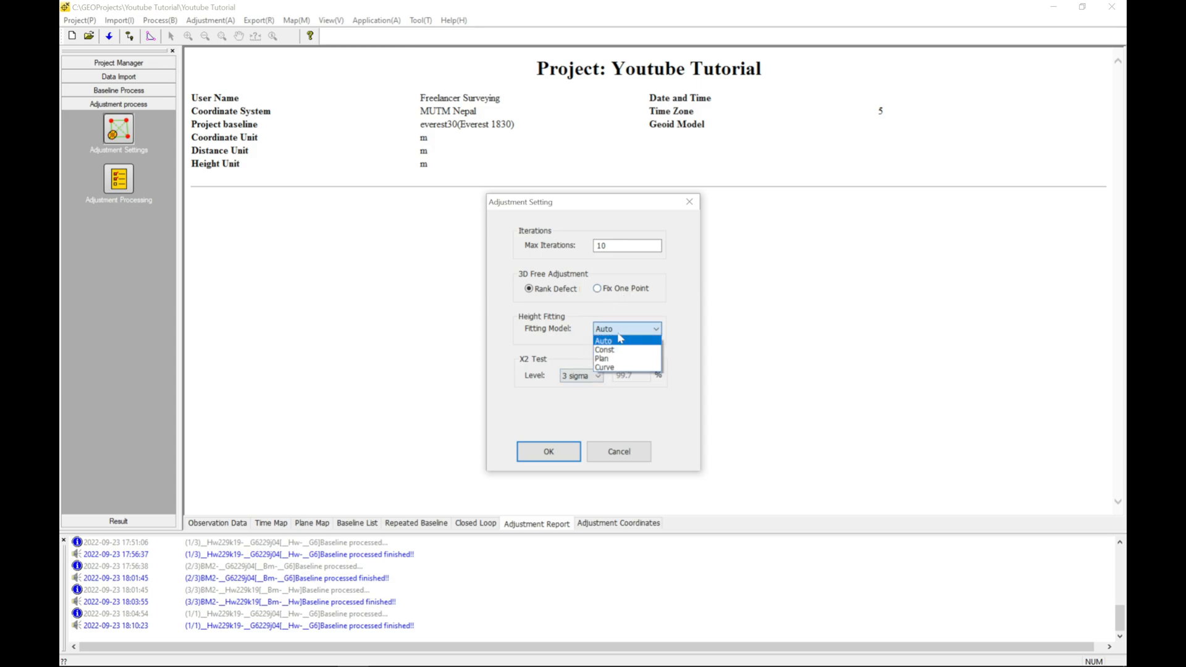
pyautogui.click(621, 339)
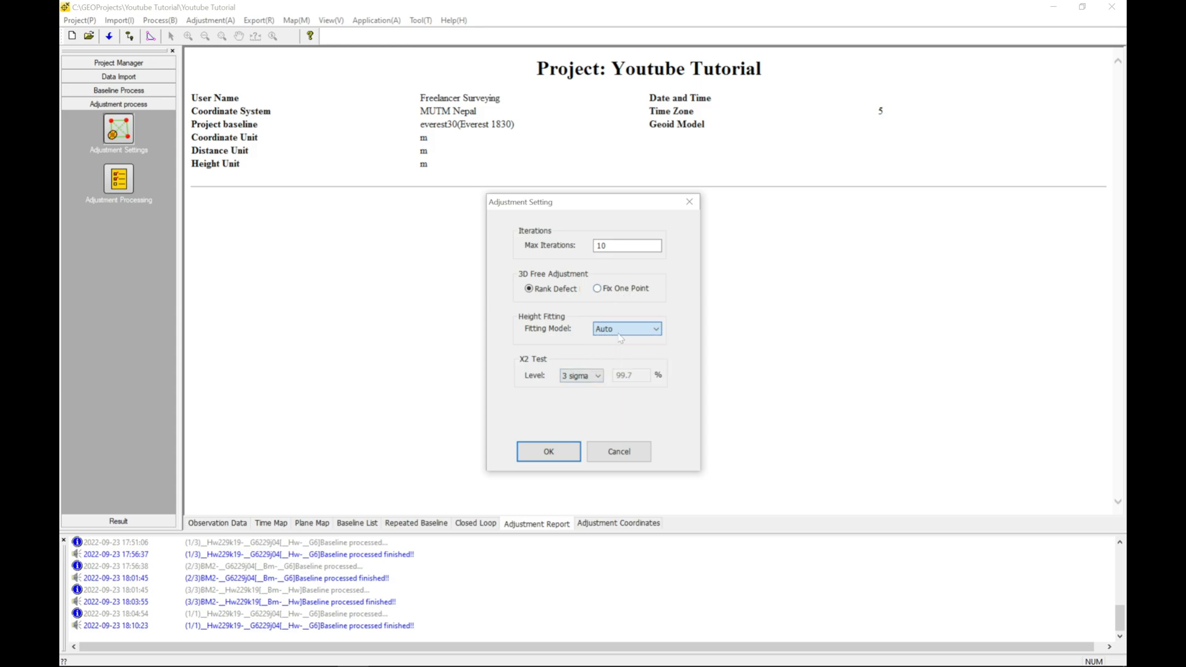
pyautogui.click(576, 376)
pyautogui.click(576, 377)
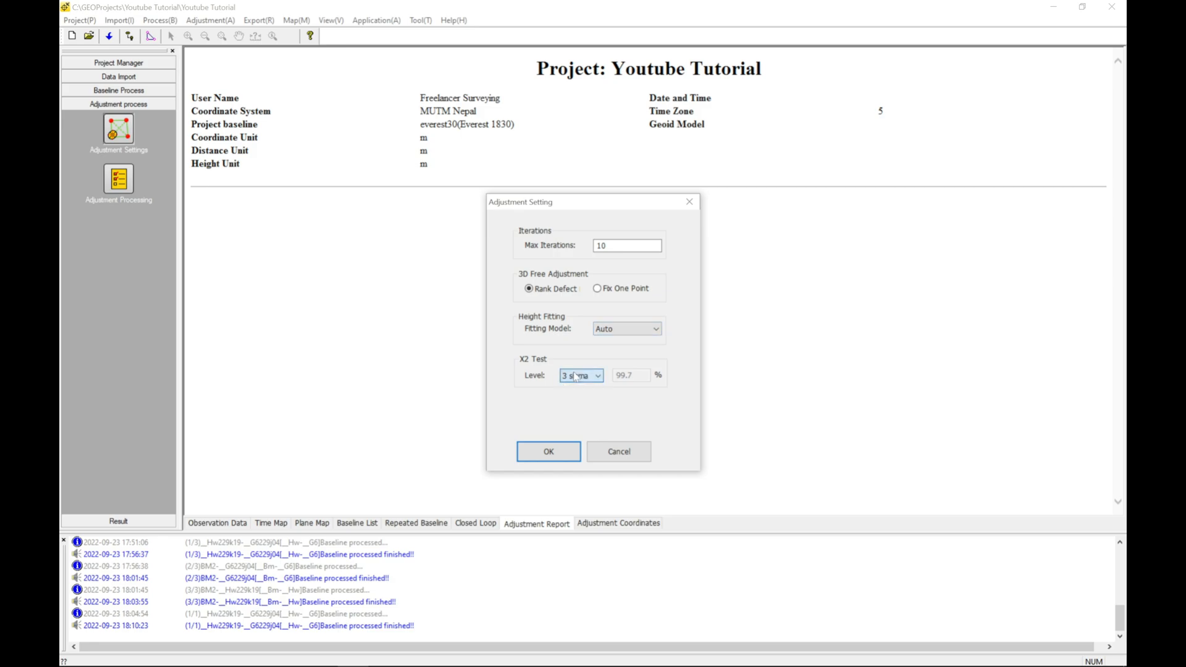
pyautogui.click(548, 452)
pyautogui.click(118, 193)
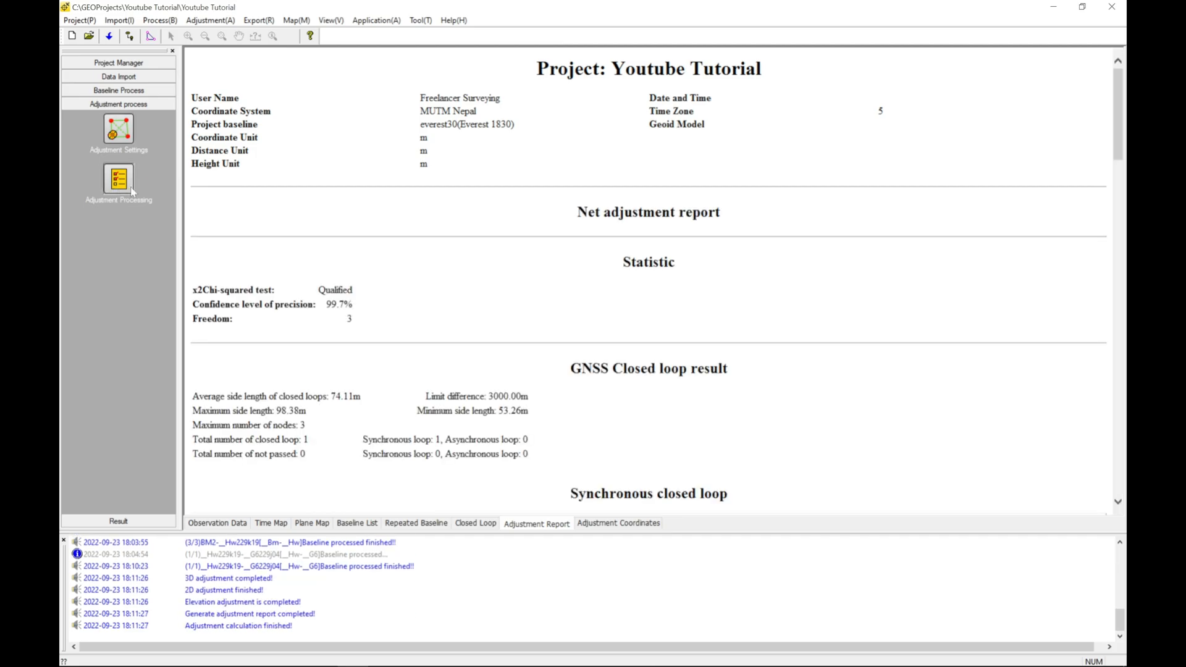
# Review the net adjustment report, including the closed loop result, baseline corrections and adjusted grid coordinates
pyautogui.scroll(-10, 752, 306)
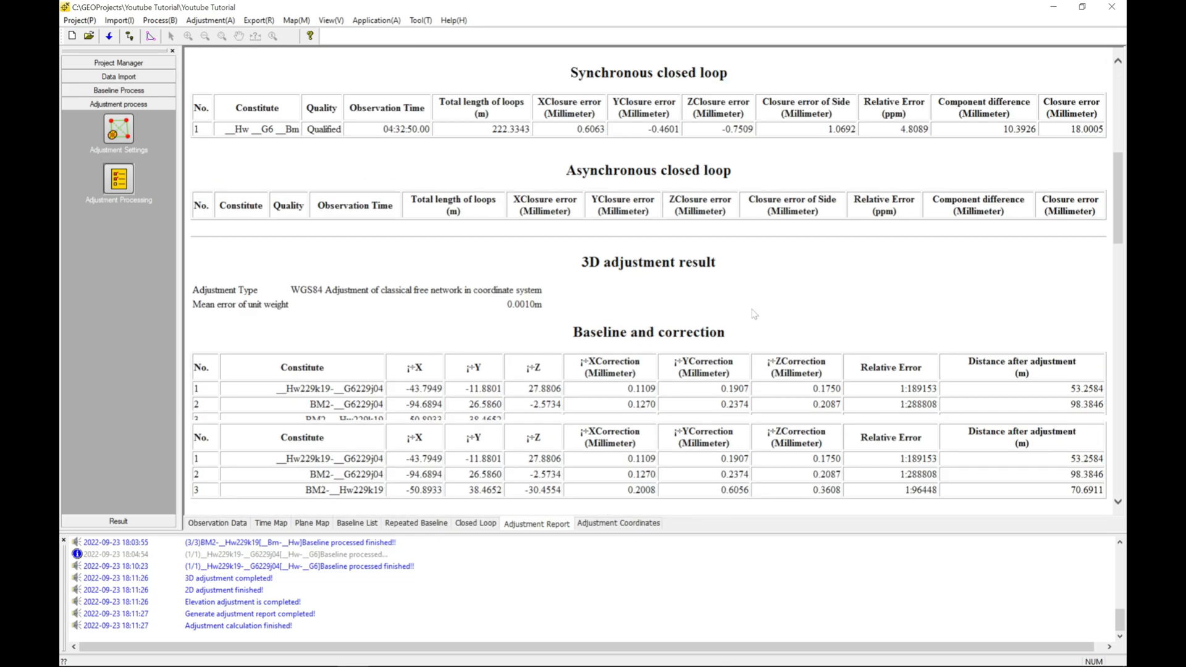
pyautogui.scroll(-10, 752, 314)
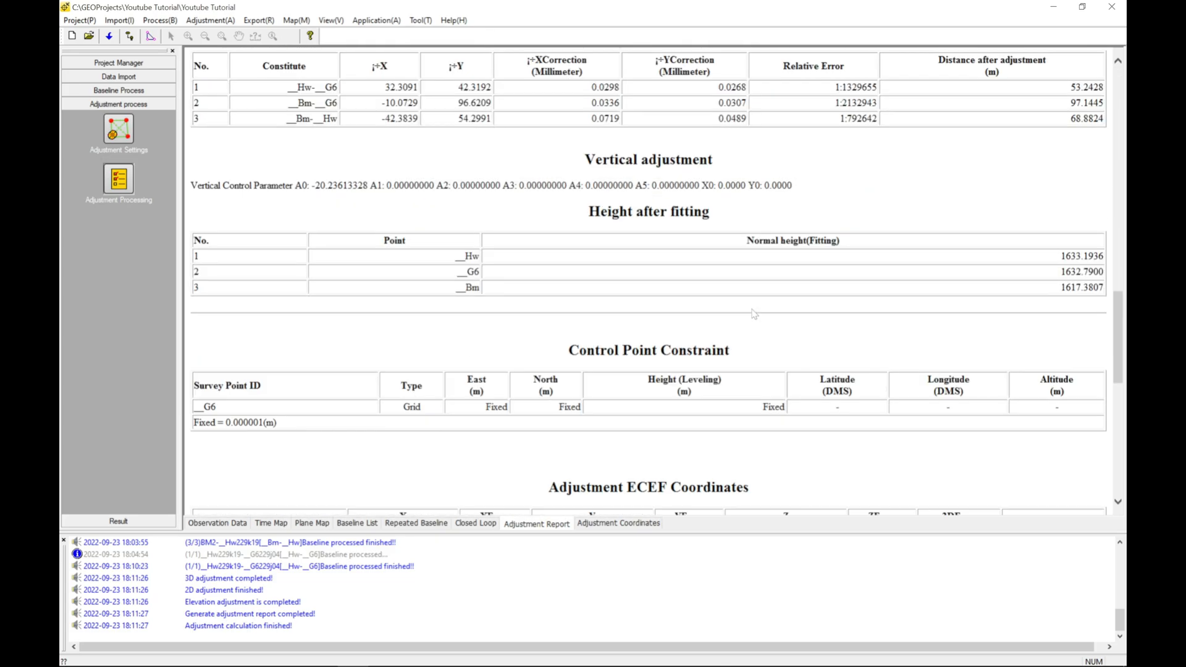
pyautogui.scroll(-6, 754, 317)
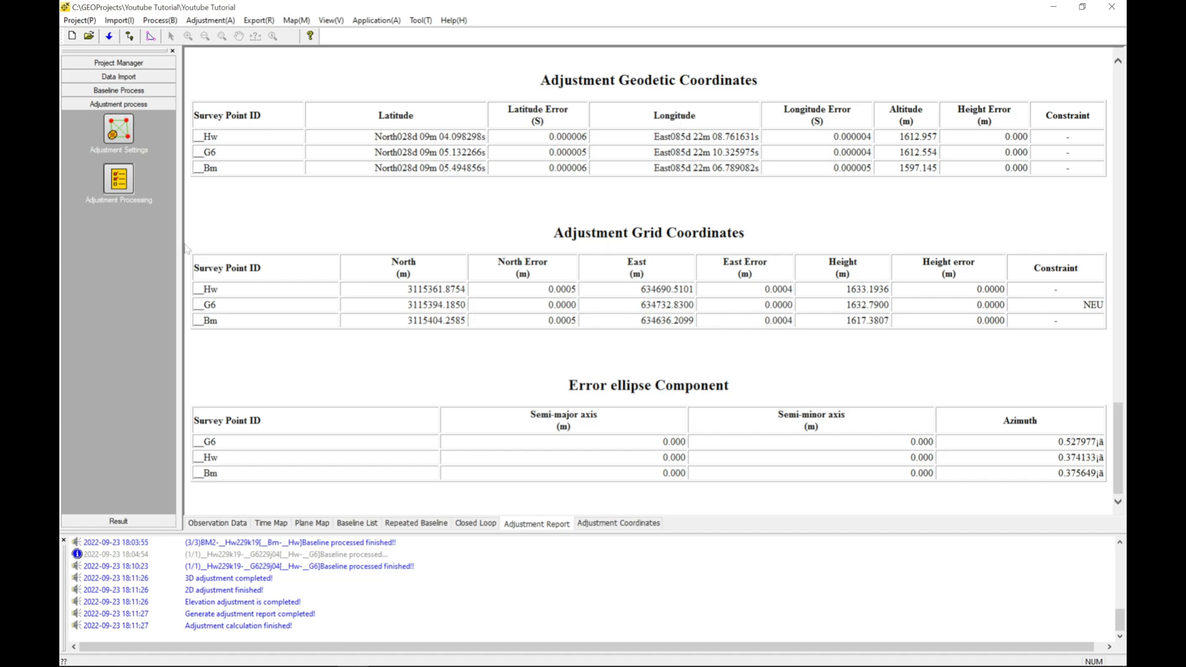
pyautogui.moveTo(198, 229); pyautogui.dragTo(1114, 327)
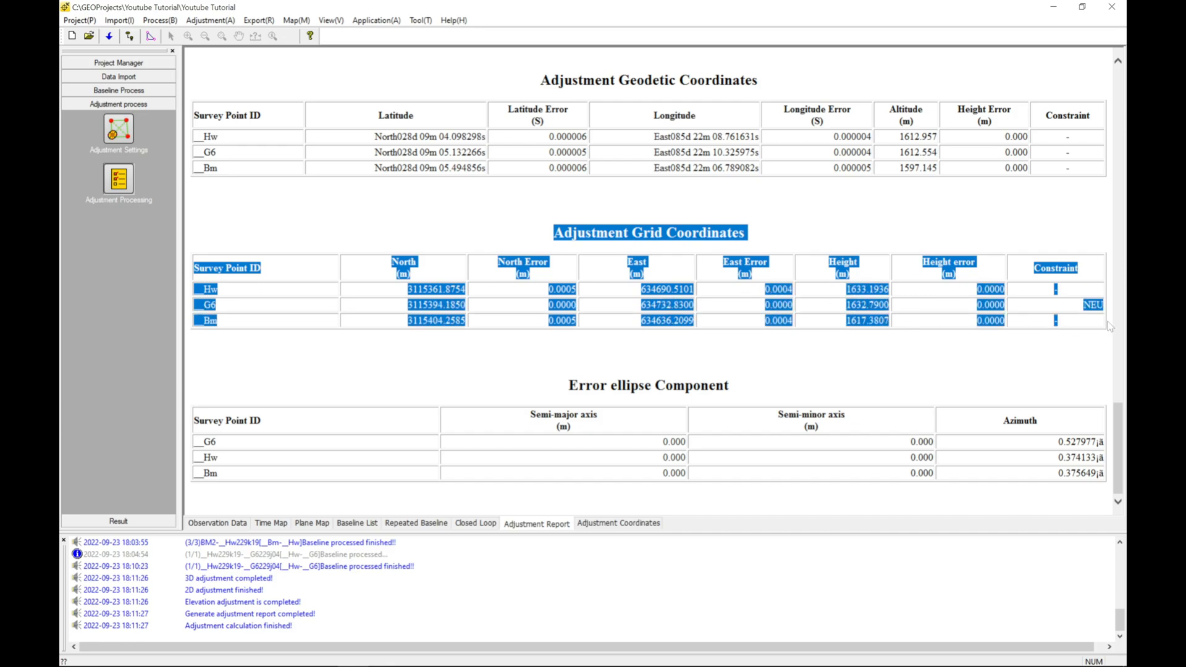
pyautogui.click(901, 375)
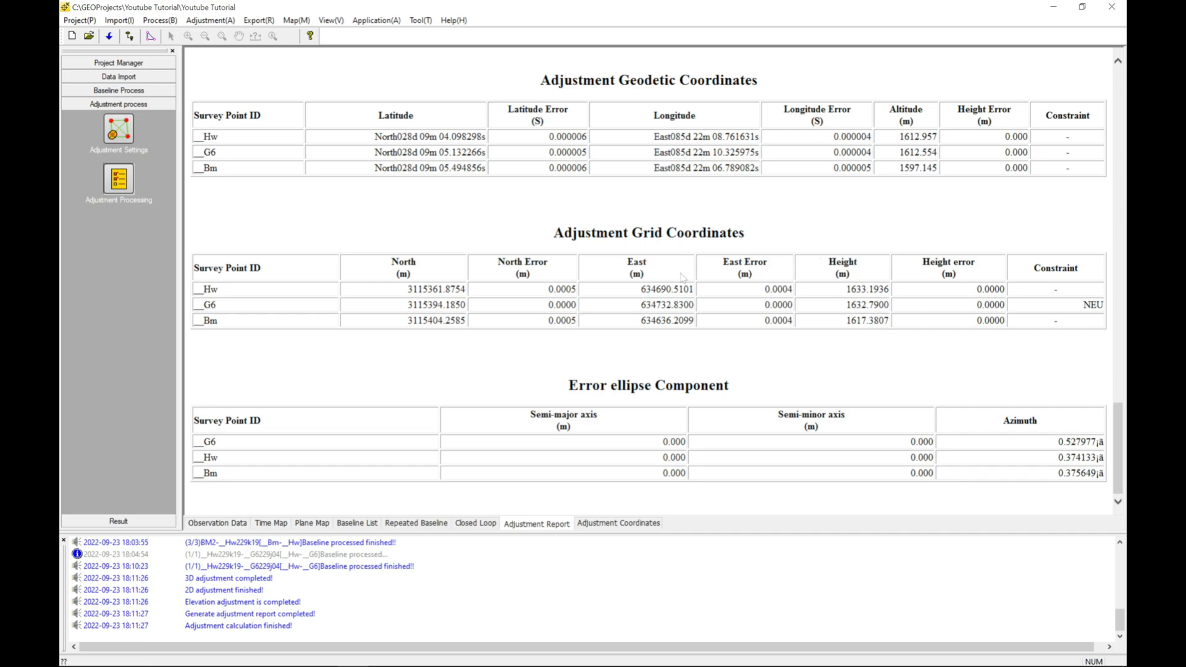
pyautogui.scroll(3, 682, 277)
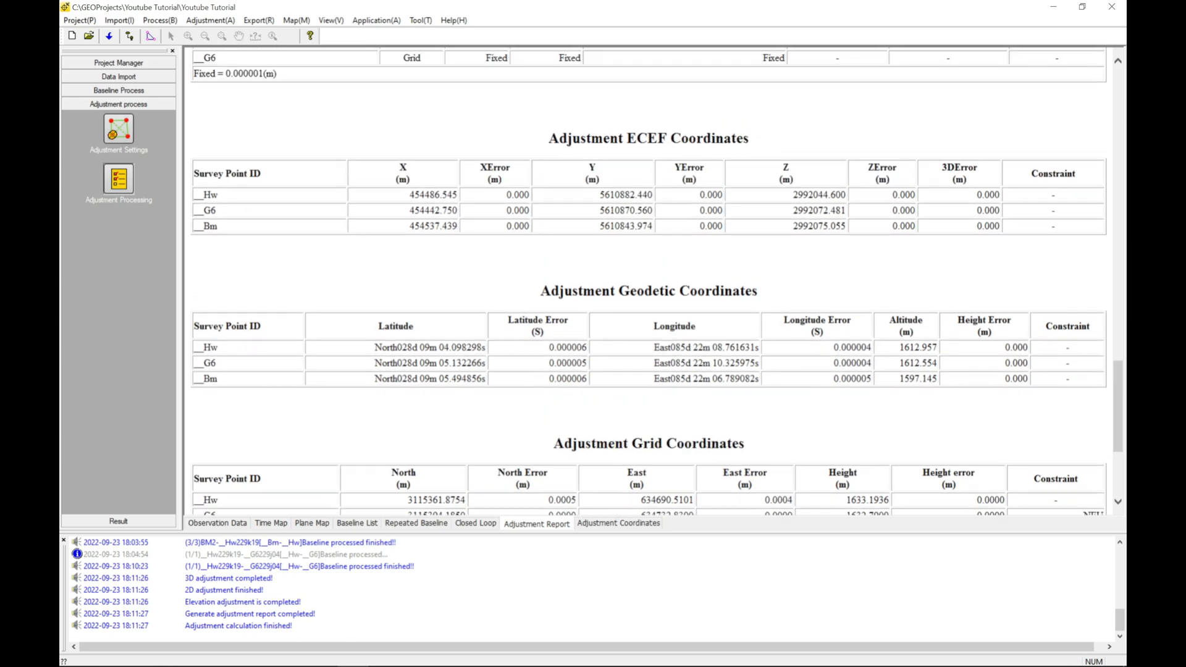
pyautogui.scroll(10, 649, 281)
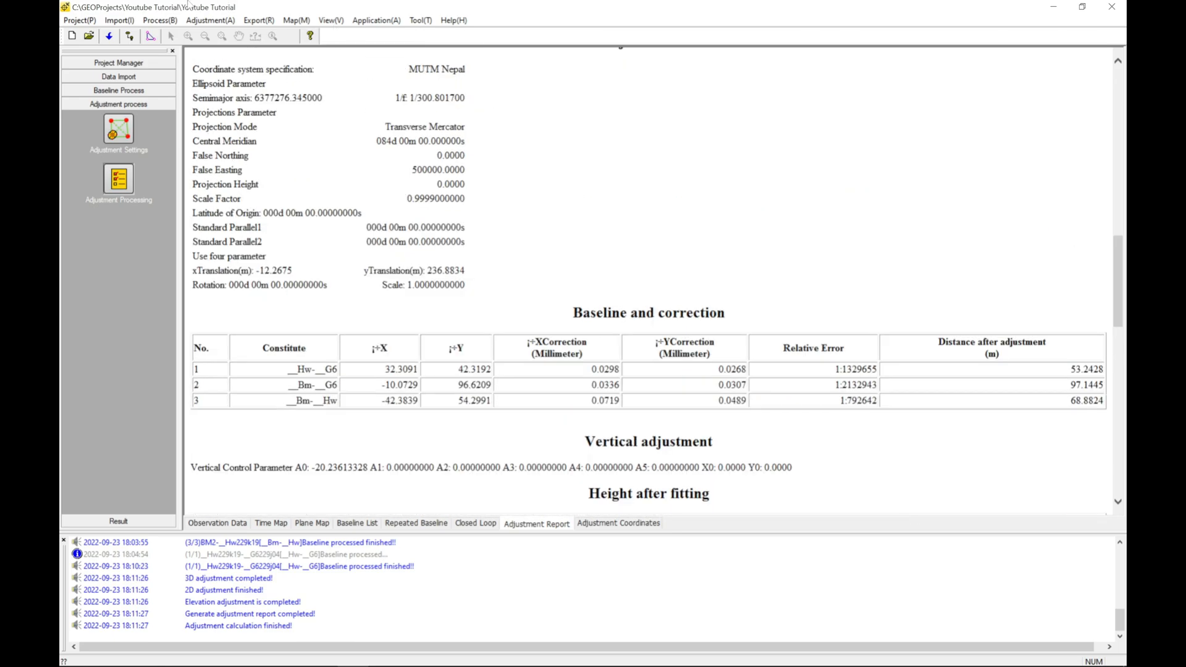
# Export the static results to E:\Youtubue content\gnss as dat (N,E,h), cass, dxf, kml, sp, cot and an HTML adjustment report
pyautogui.click(259, 20)
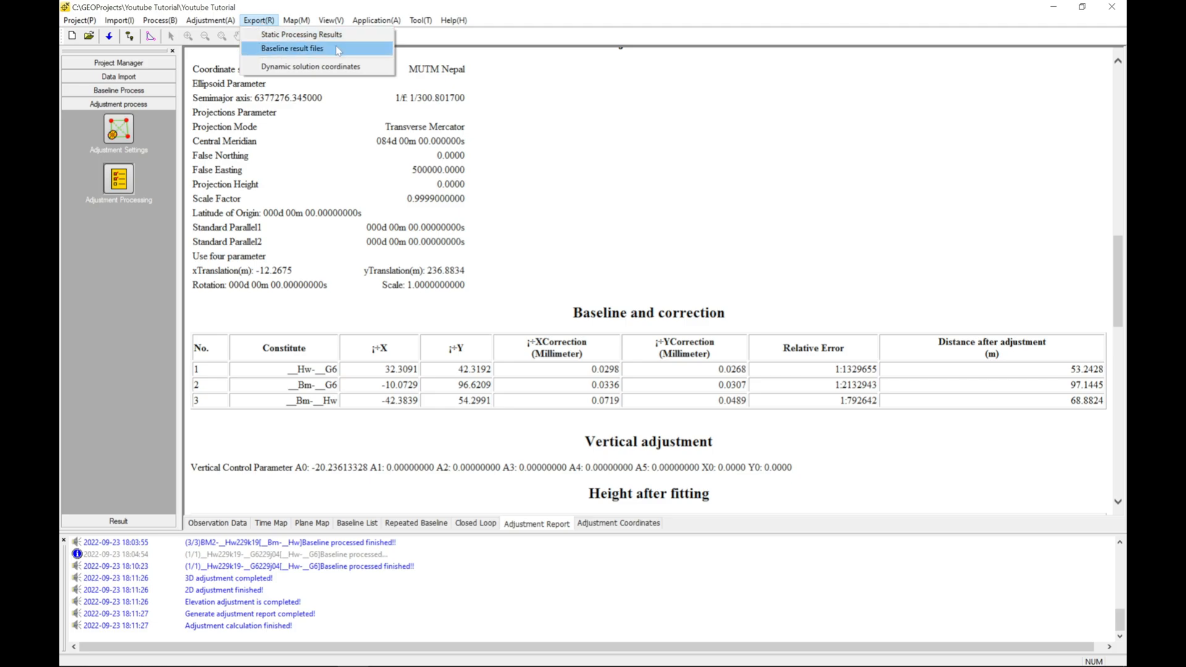
pyautogui.click(303, 41)
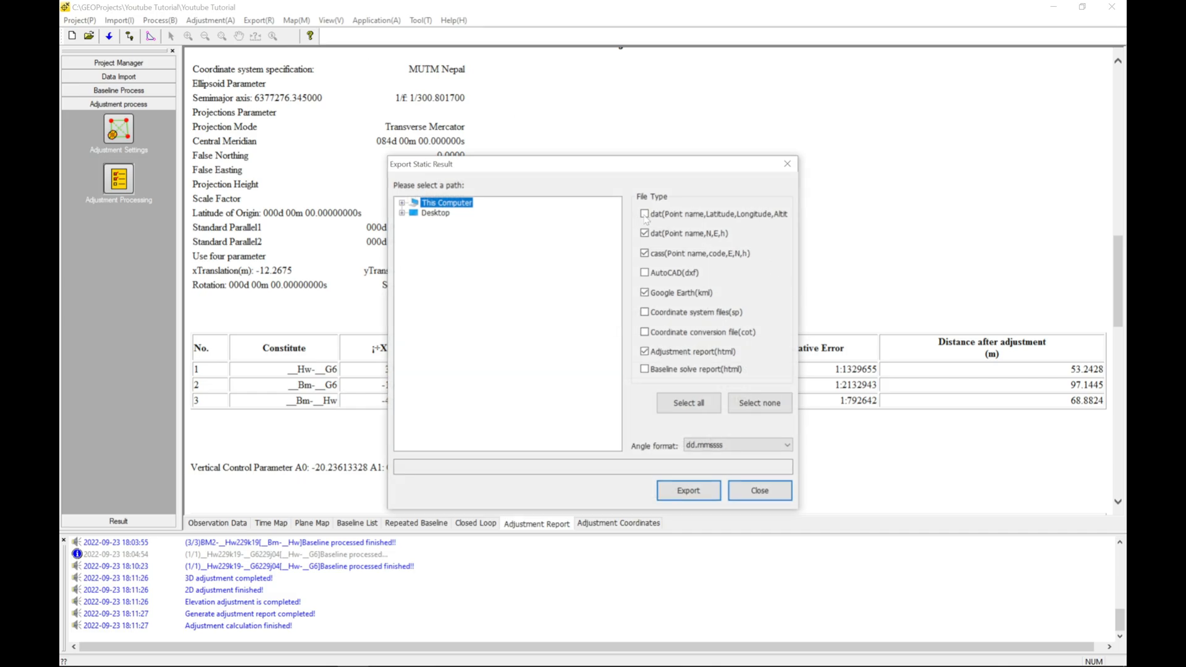
pyautogui.click(645, 272)
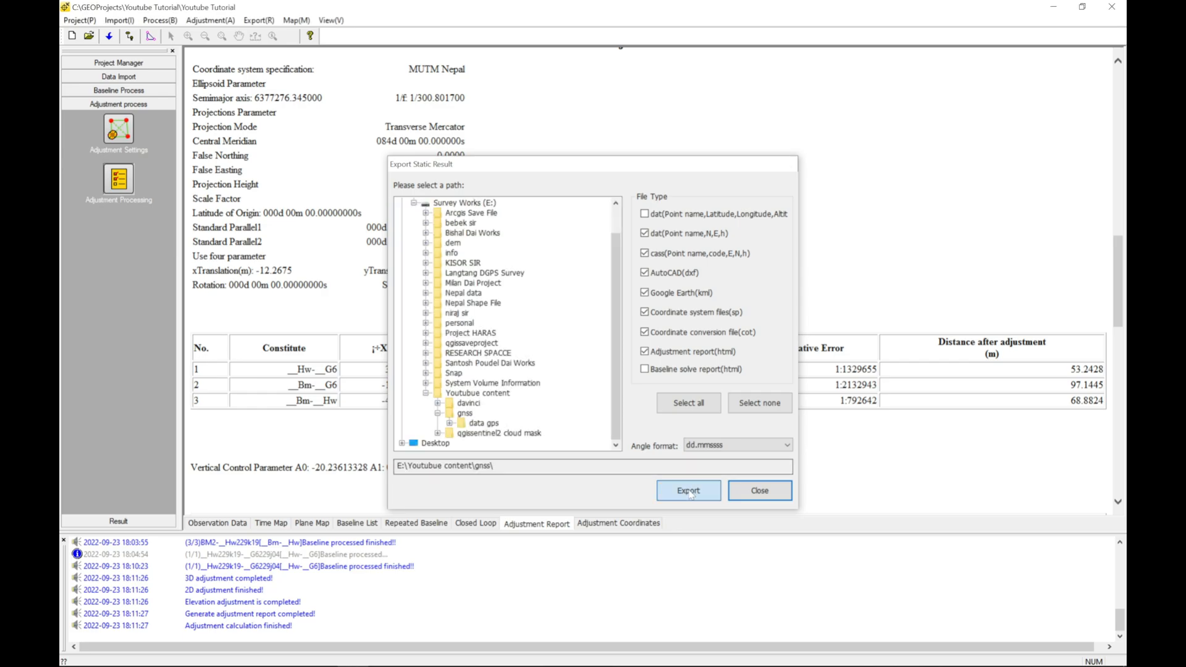
pyautogui.click(689, 491)
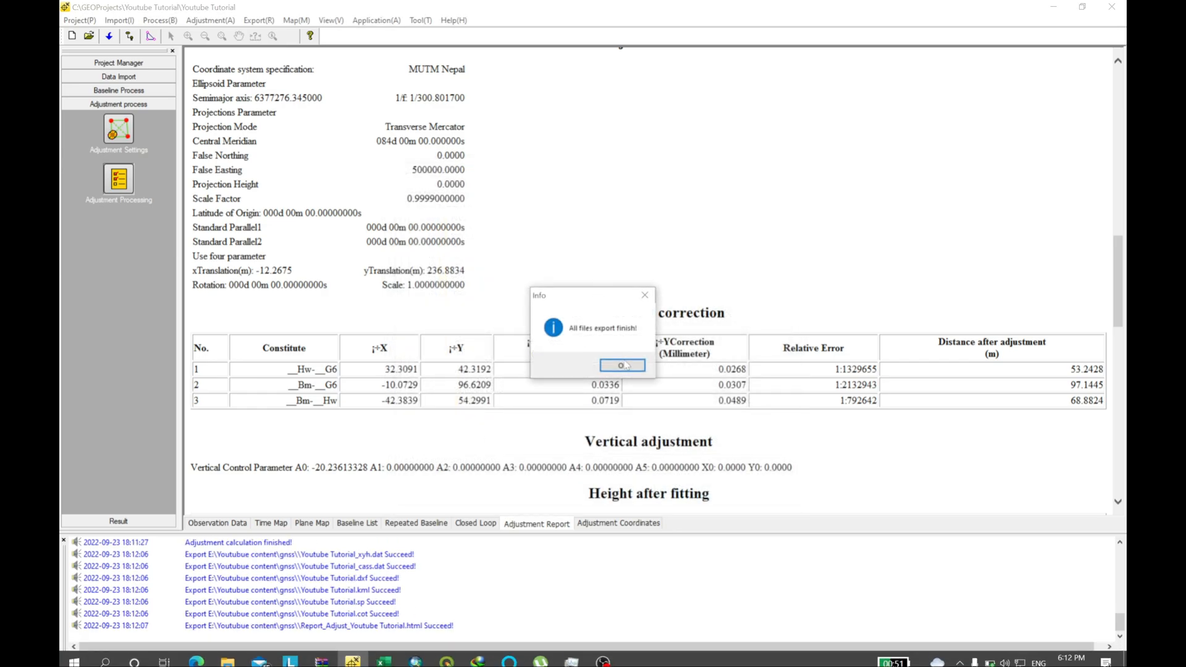
pyautogui.click(623, 365)
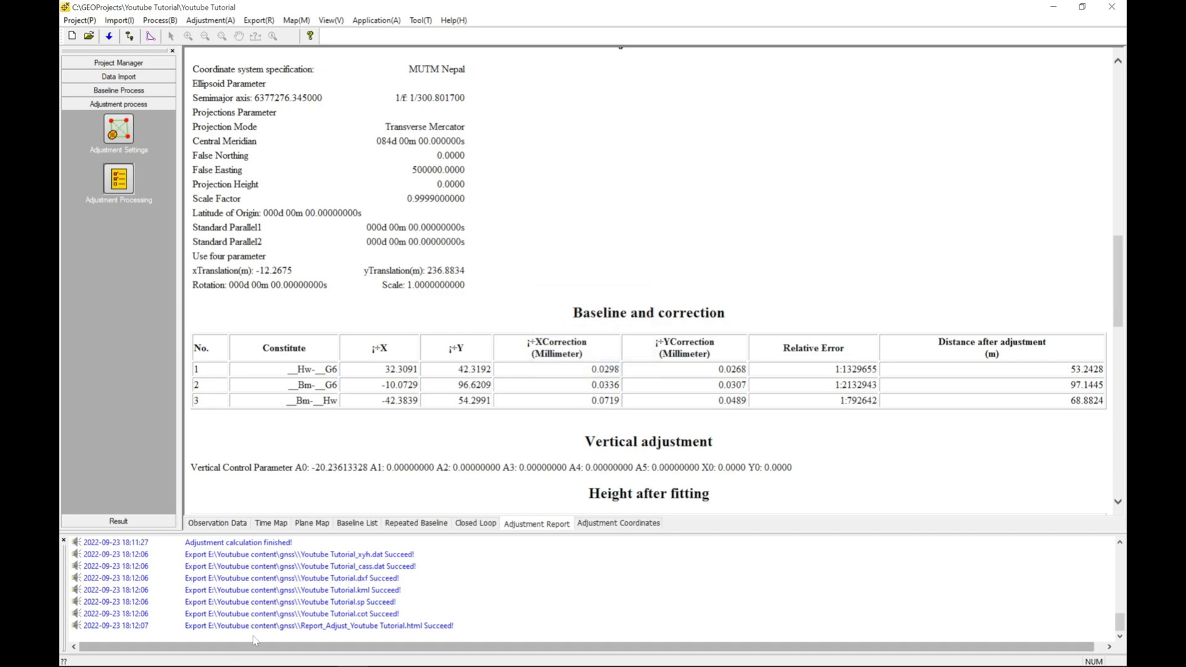
# Switch to File Explorer, open the gnss folder and look through the exported result files
pyautogui.click(221, 664)
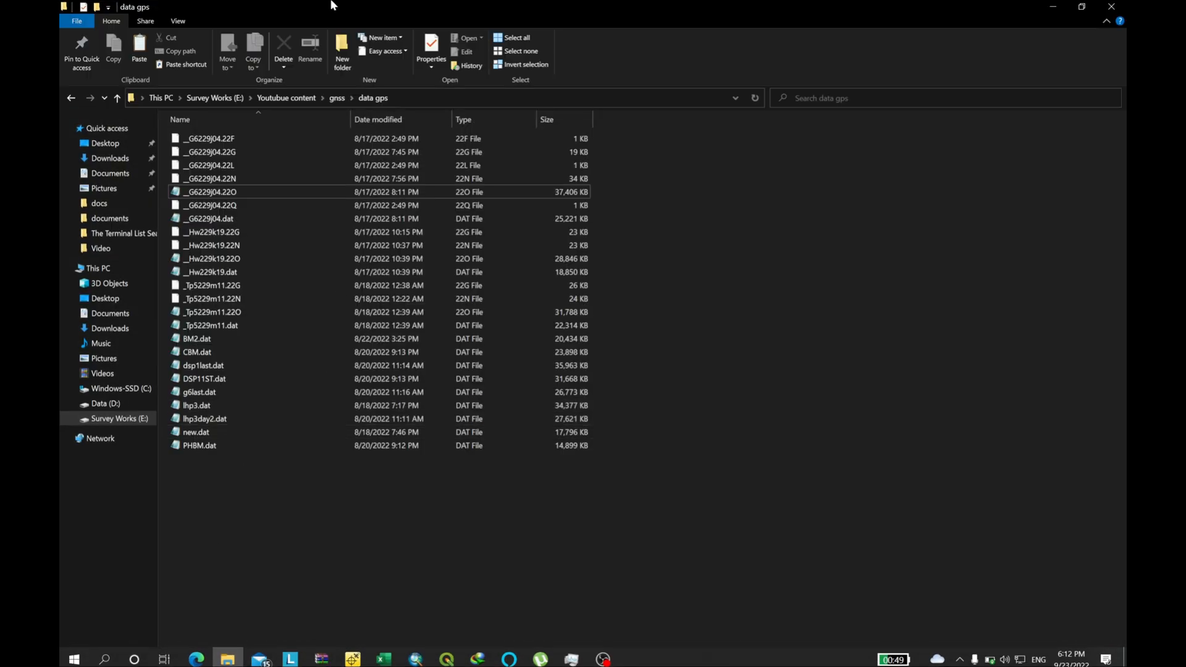
pyautogui.click(339, 97)
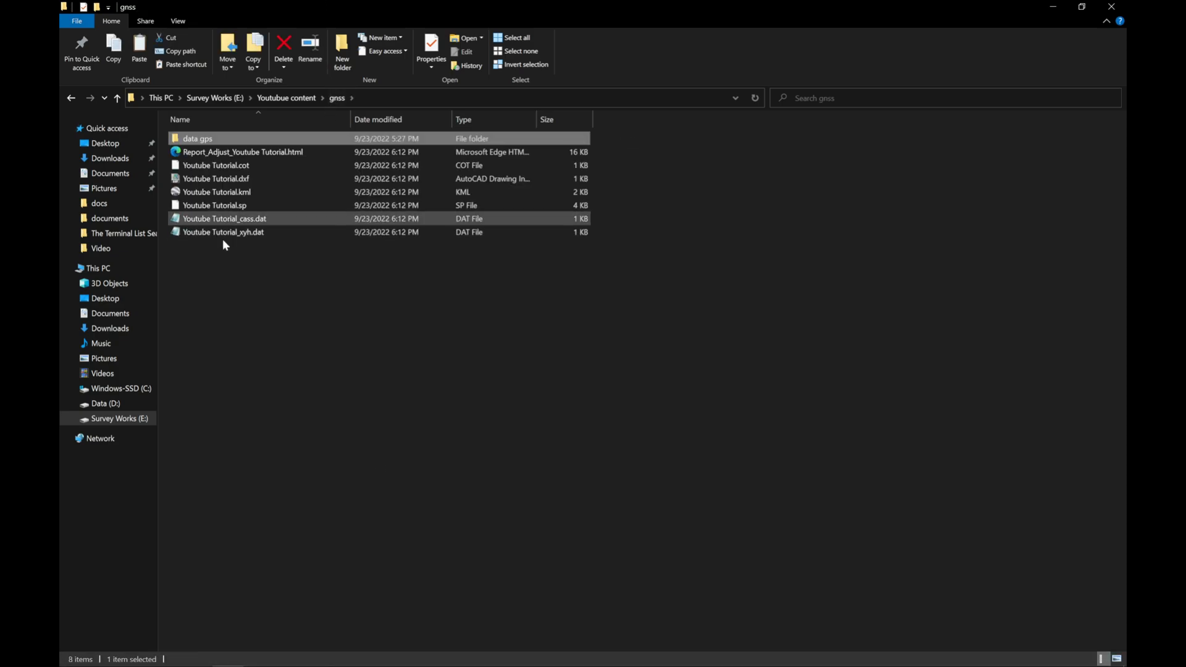
pyautogui.click(253, 232)
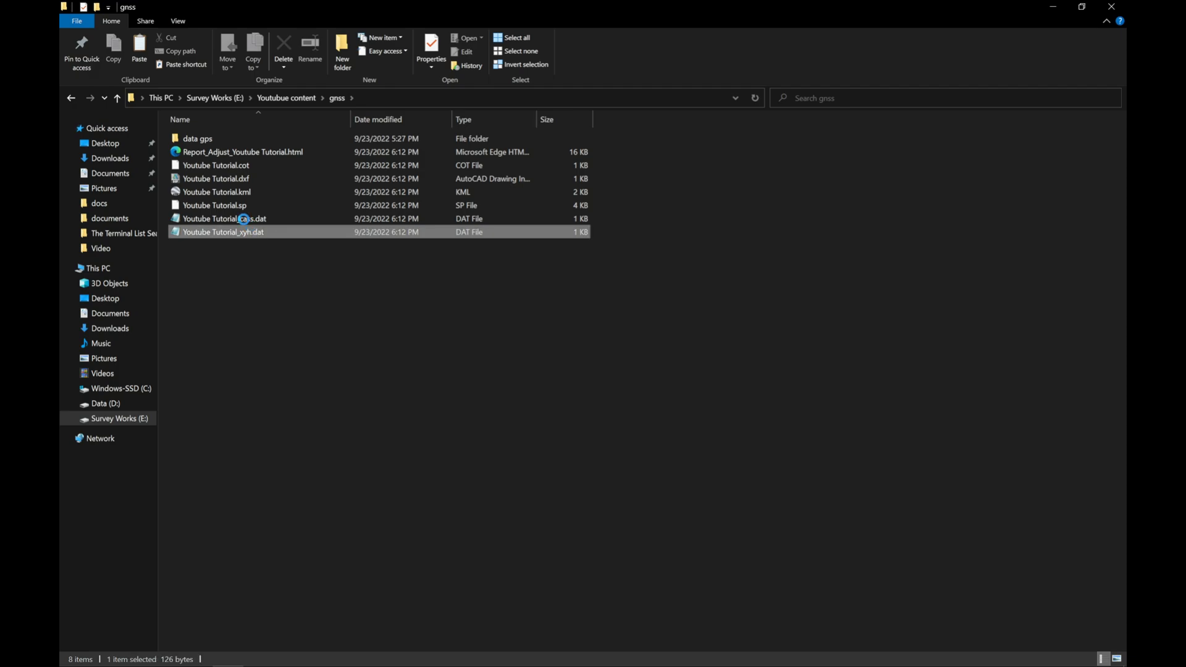
pyautogui.click(241, 218)
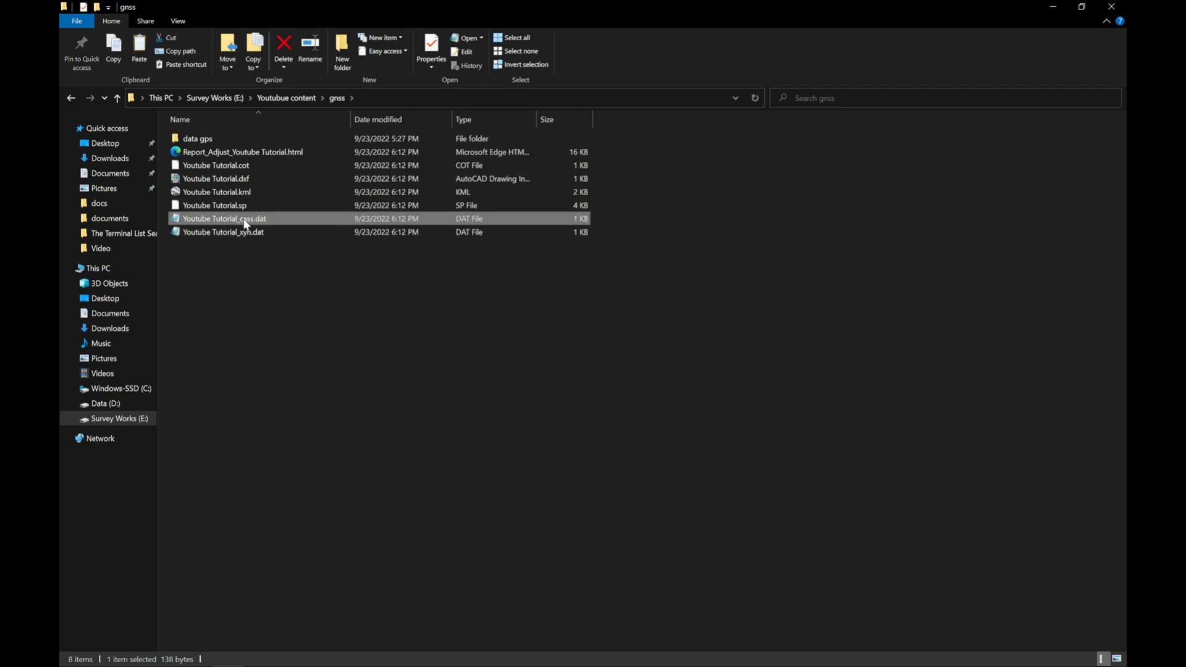
pyautogui.click(250, 190)
pyautogui.click(245, 180)
pyautogui.click(234, 155)
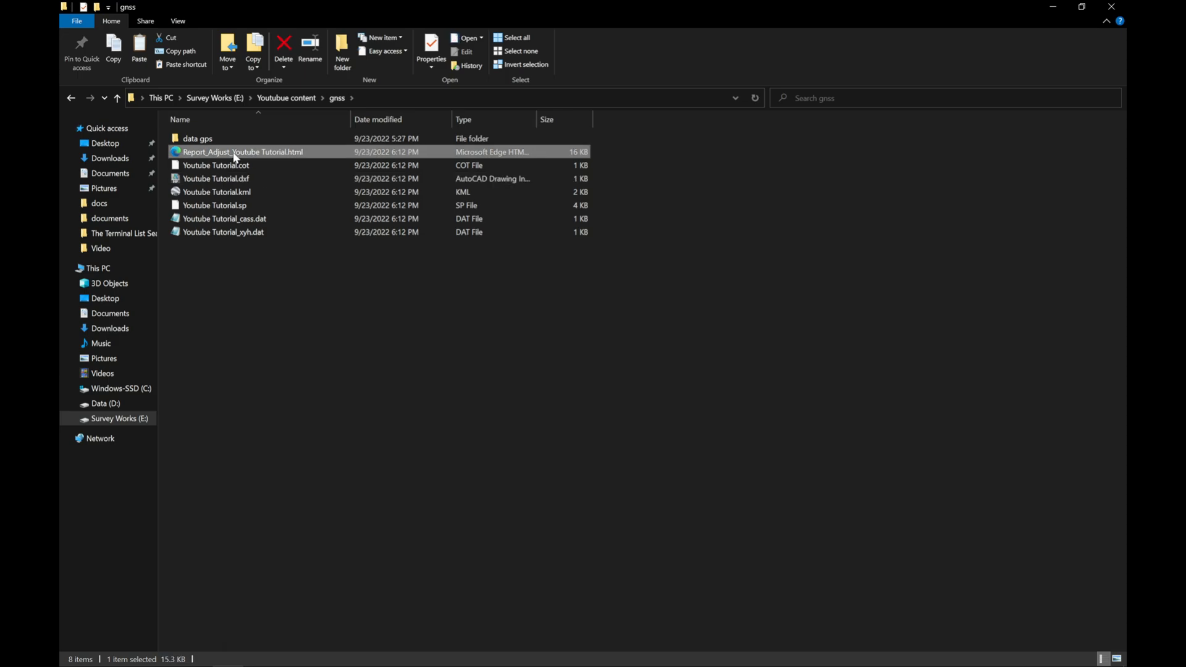
# Open Report_Adjust_Youtube Tutorial.html in Microsoft Edge and look through its adjustment results
pyautogui.doubleClick(285, 151)
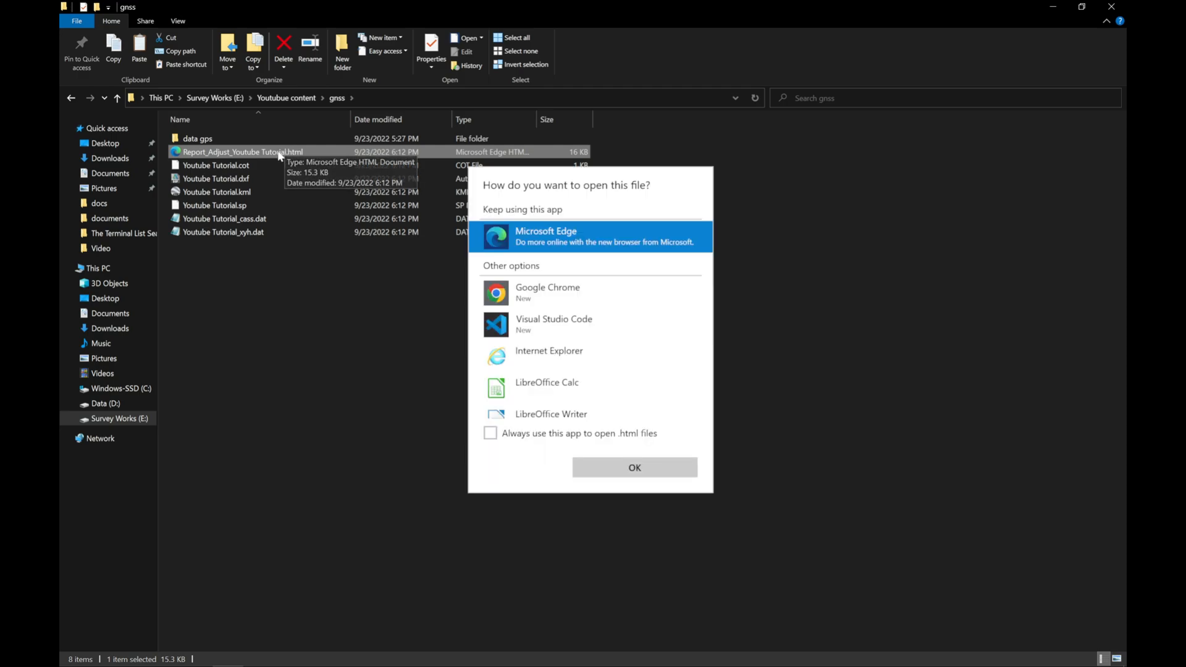
pyautogui.click(637, 466)
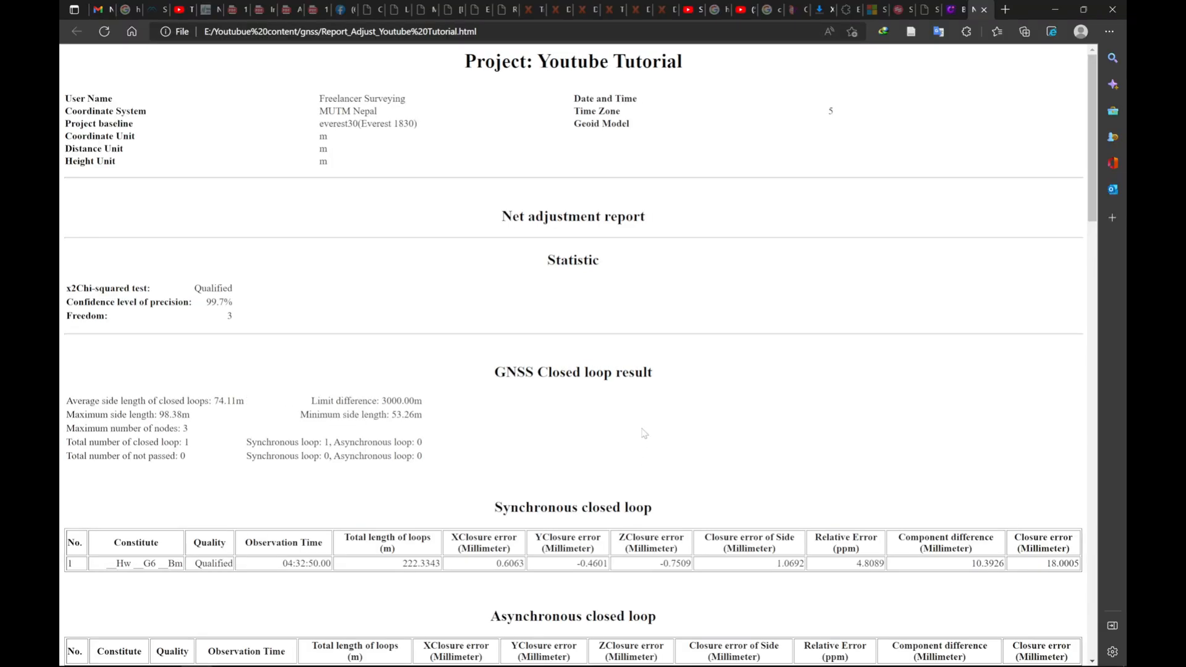
pyautogui.scroll(-15, 643, 433)
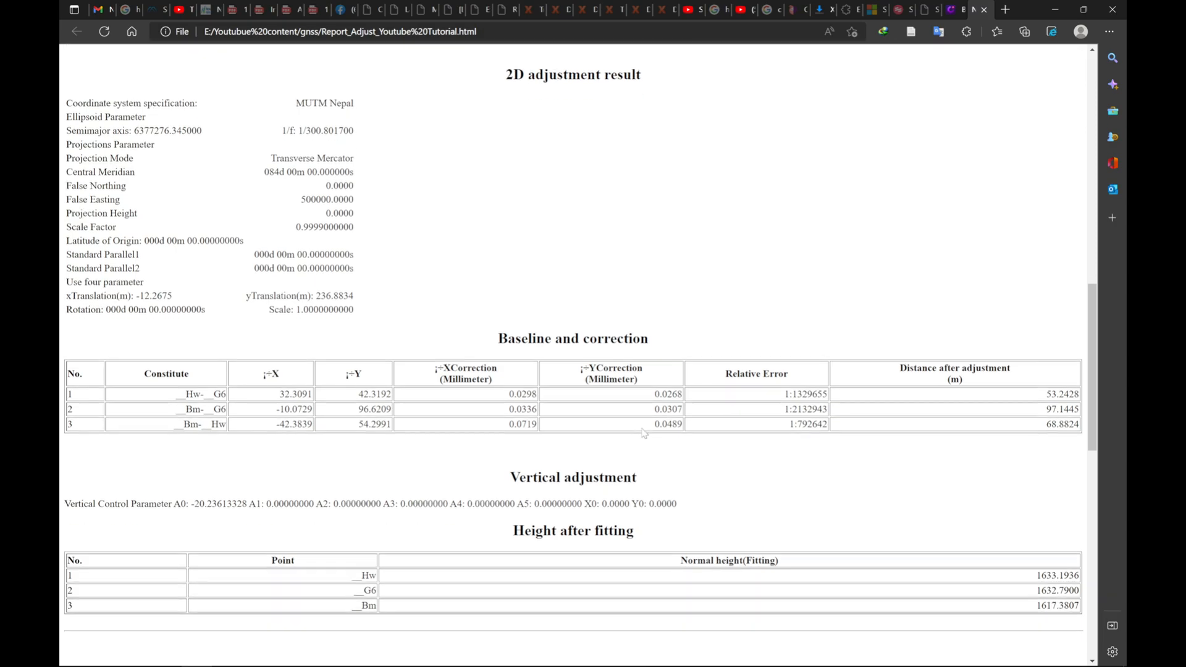
pyautogui.scroll(-6, 643, 433)
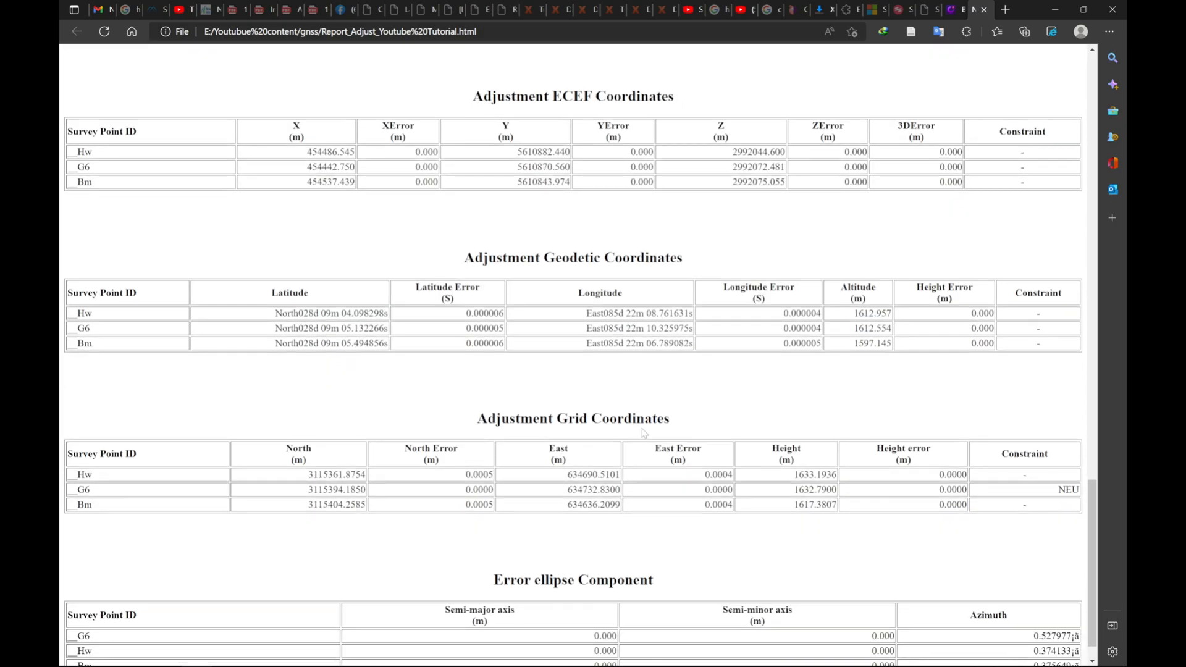
pyautogui.scroll(-1, 643, 433)
pyautogui.scroll(6, 643, 433)
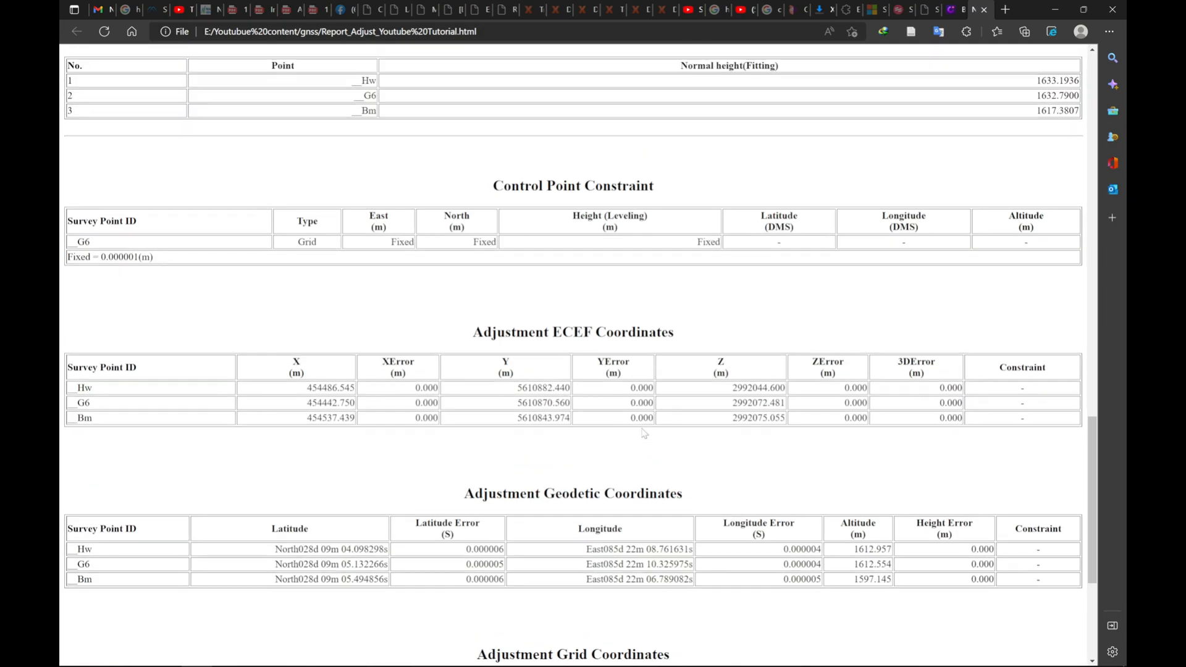
pyautogui.scroll(3, 643, 433)
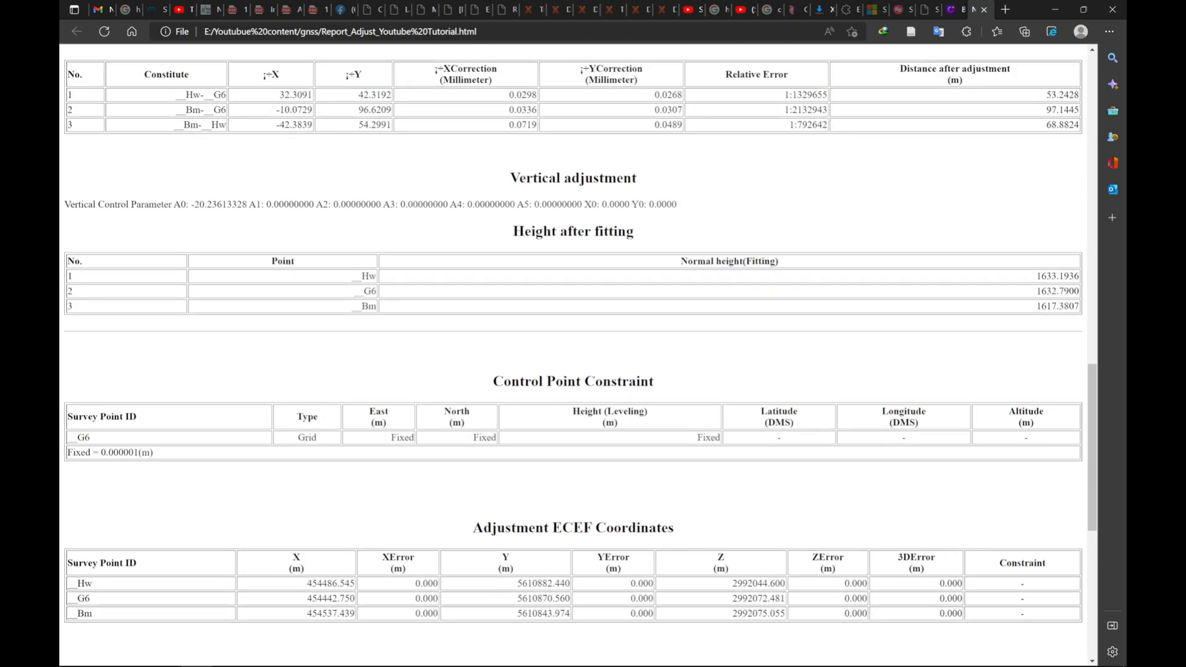
pyautogui.scroll(-5, 643, 433)
pyautogui.scroll(-1, 321, 432)
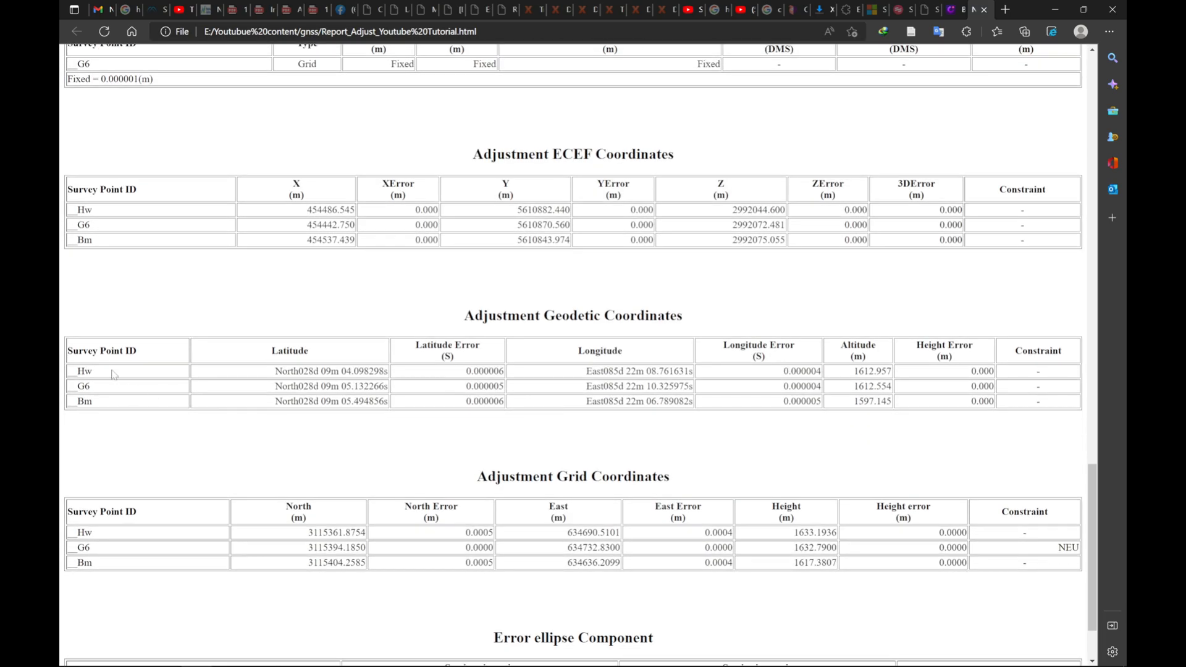
# Examine the Adjustment Geodetic Coordinates and Adjustment Grid Coordinates tables in the exported report
pyautogui.moveTo(62, 336); pyautogui.dragTo(1066, 428)
pyautogui.click(931, 461)
pyautogui.scroll(-2, 468, 454)
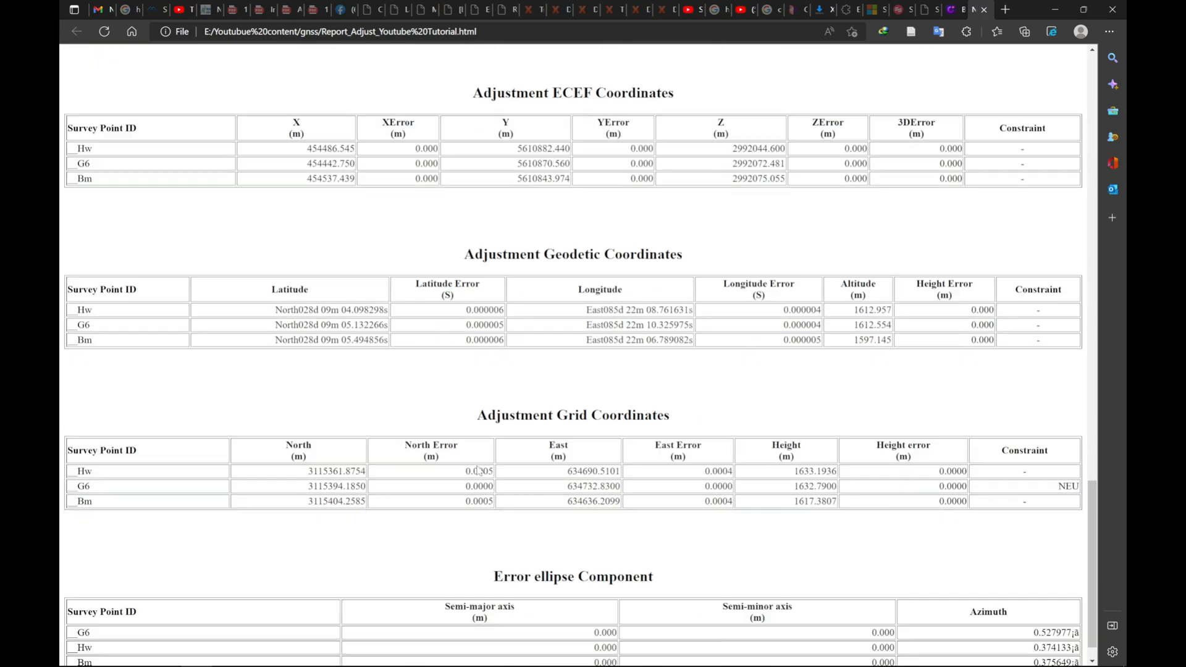
pyautogui.moveTo(78, 418); pyautogui.dragTo(1075, 486)
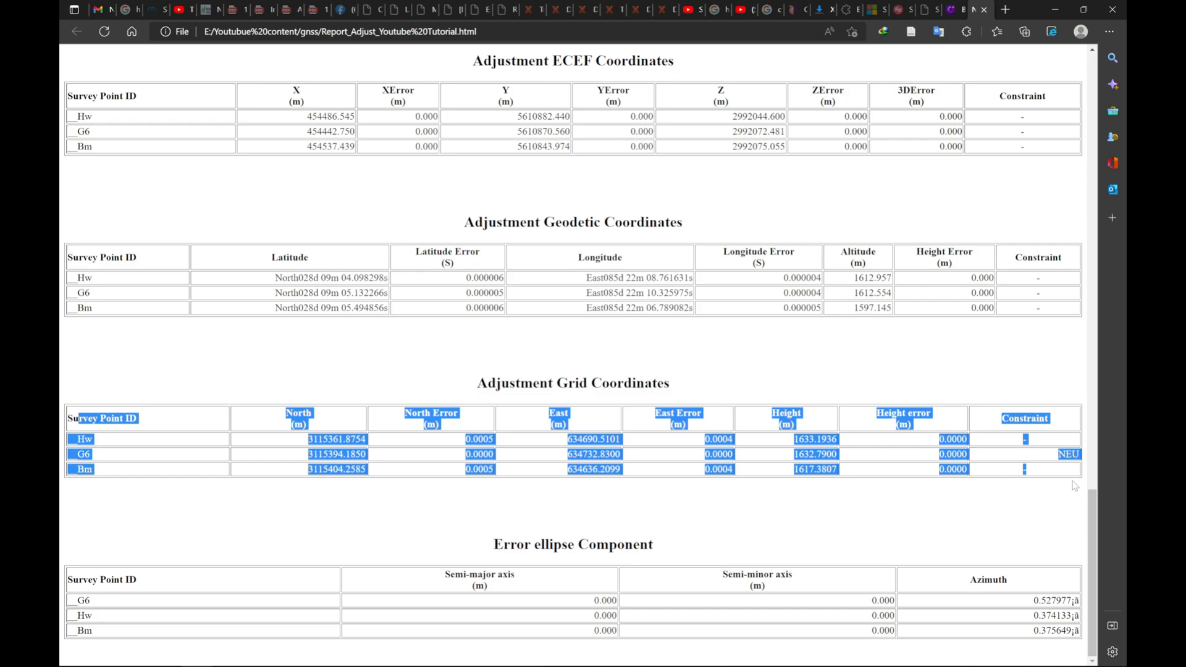
pyautogui.click(815, 533)
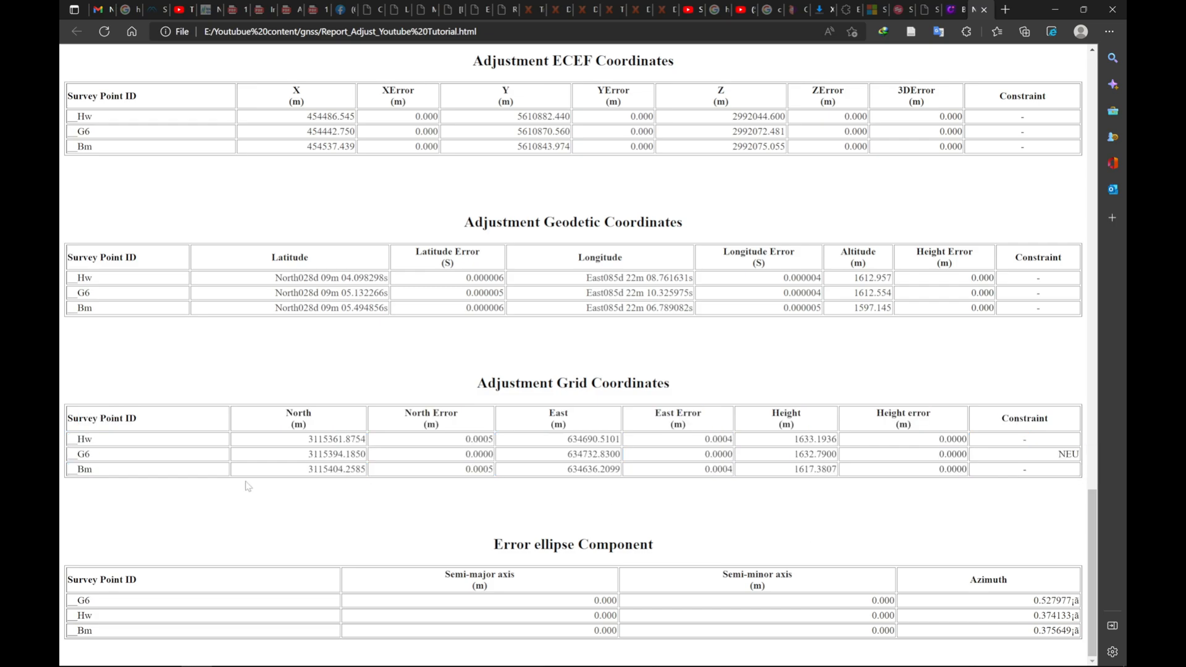
# Minimize the browser report and switch back to the GEOSolution project
pyautogui.click(1056, 9)
pyautogui.moveTo(371, 665)
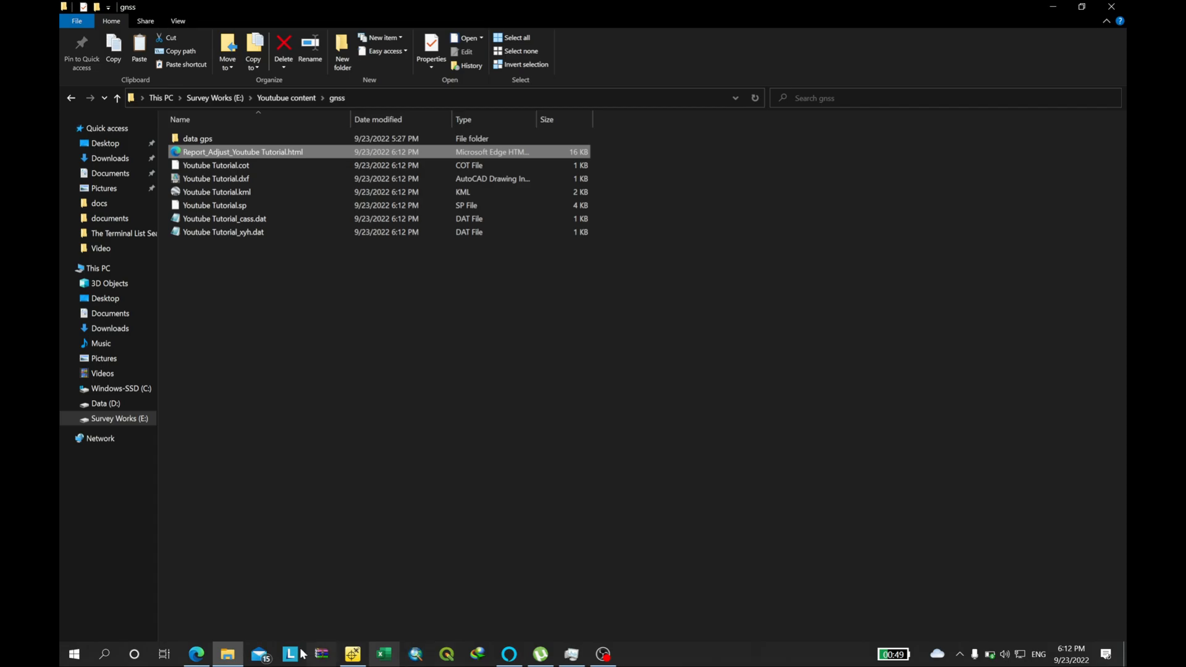
pyautogui.click(353, 656)
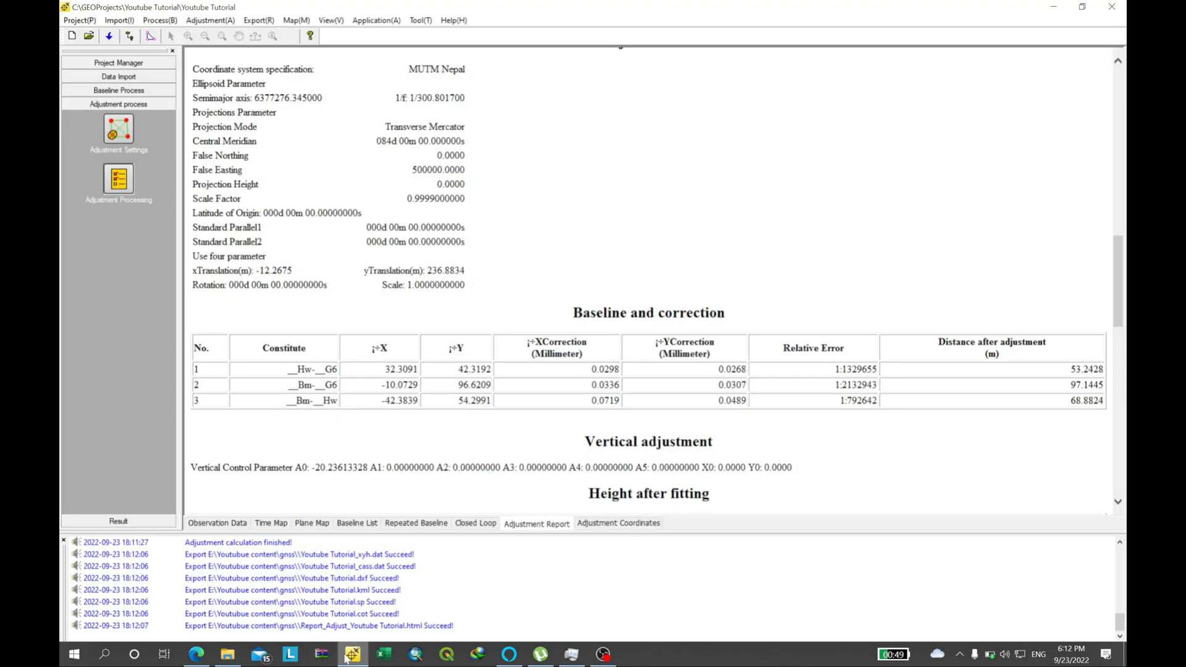